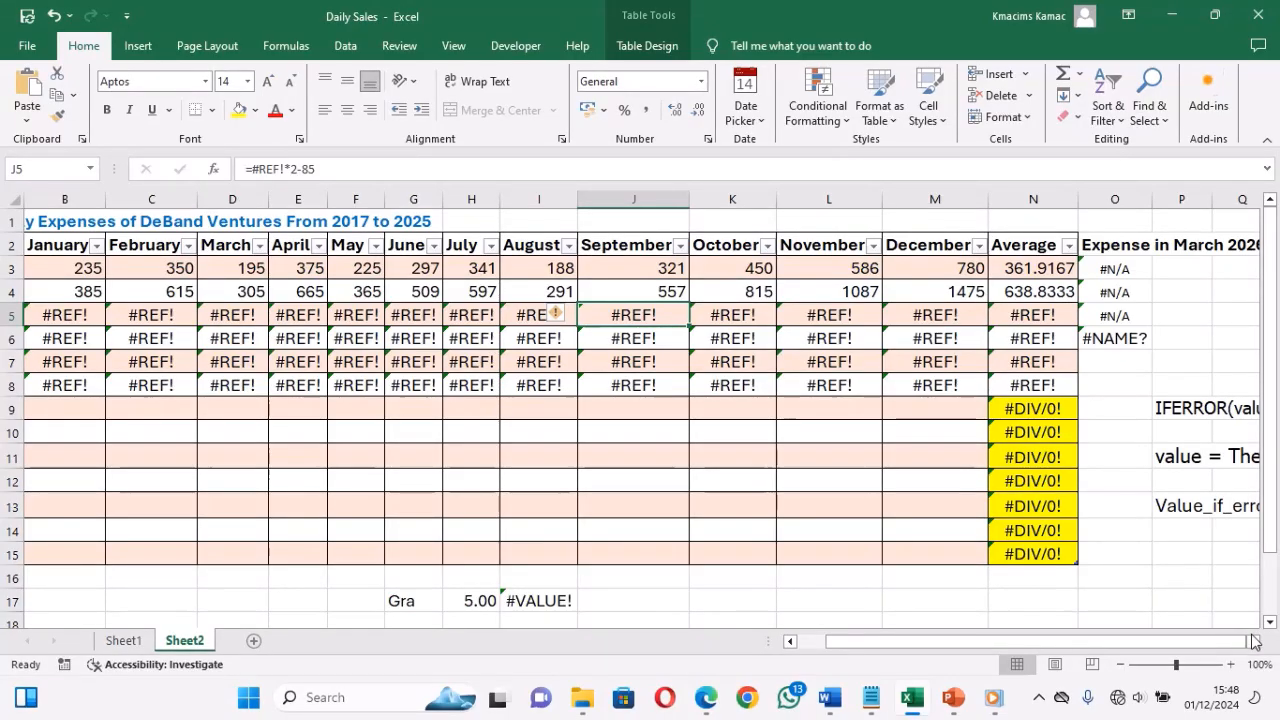
Step: Enter an IFERROR formula with two empty arguments, =IFERROR(,), in cell P15
left_click(1254, 642)
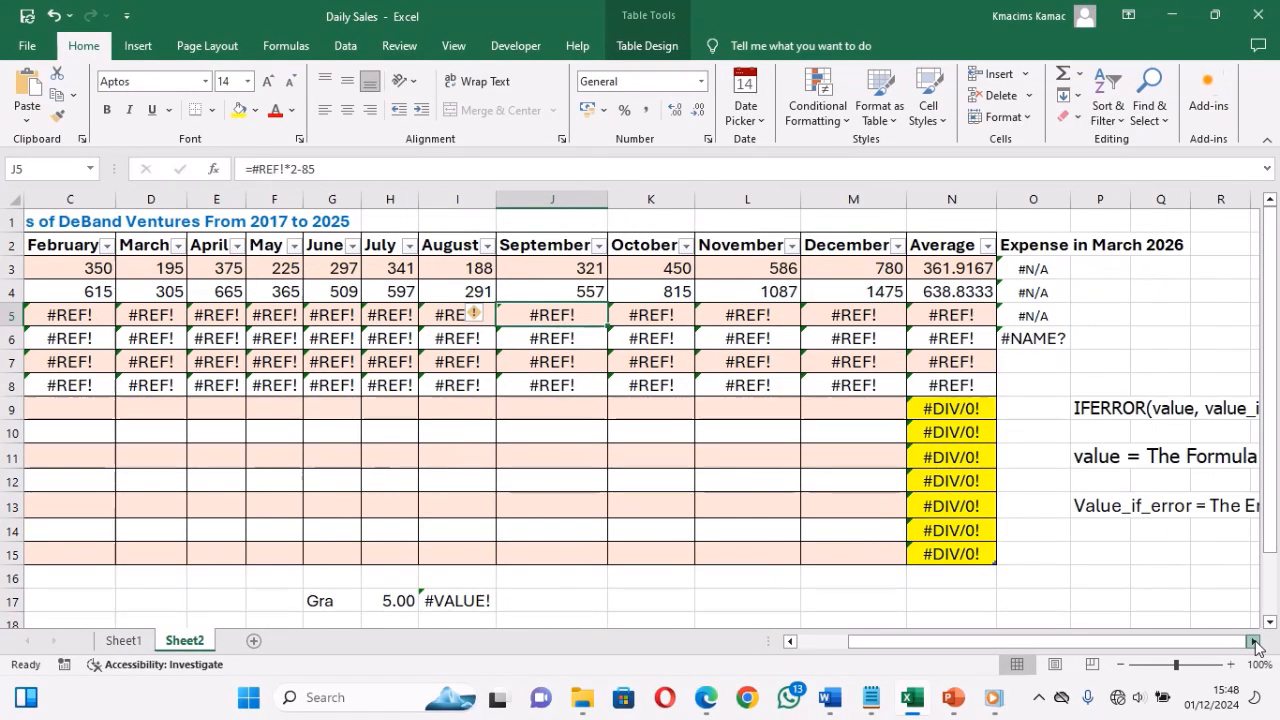
left_click(1255, 643)
left_click(877, 555)
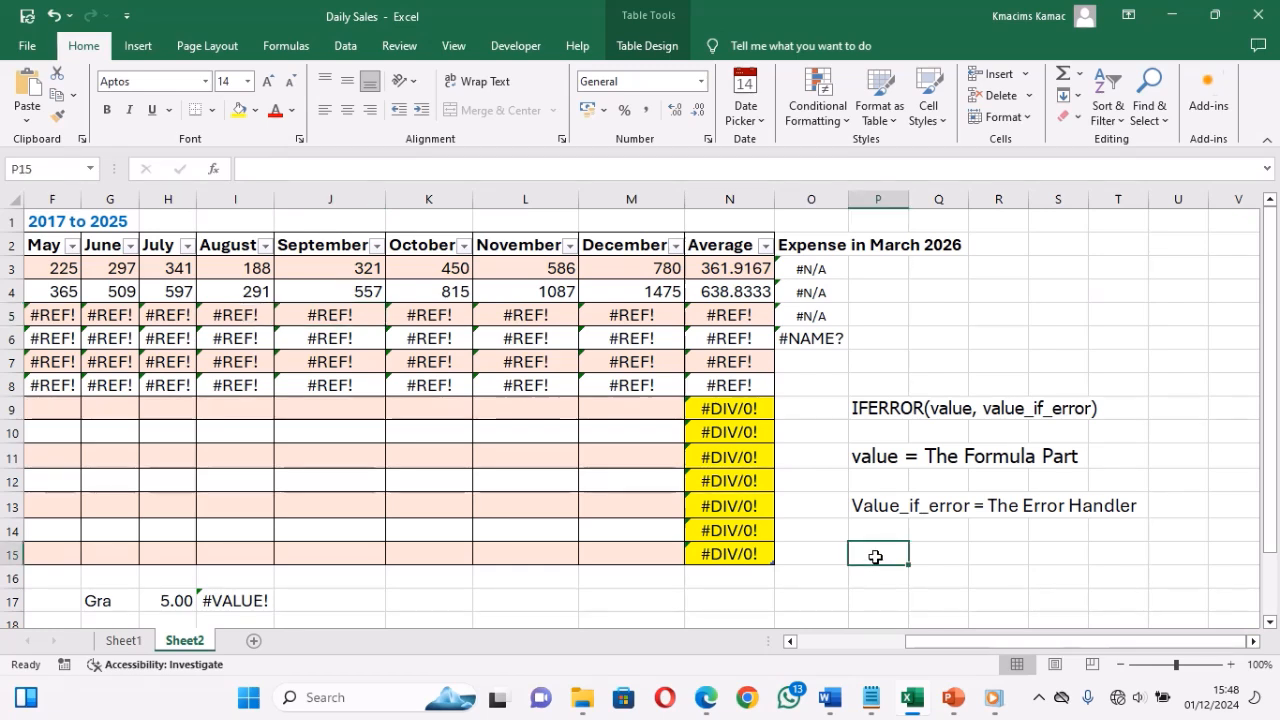
type("=if")
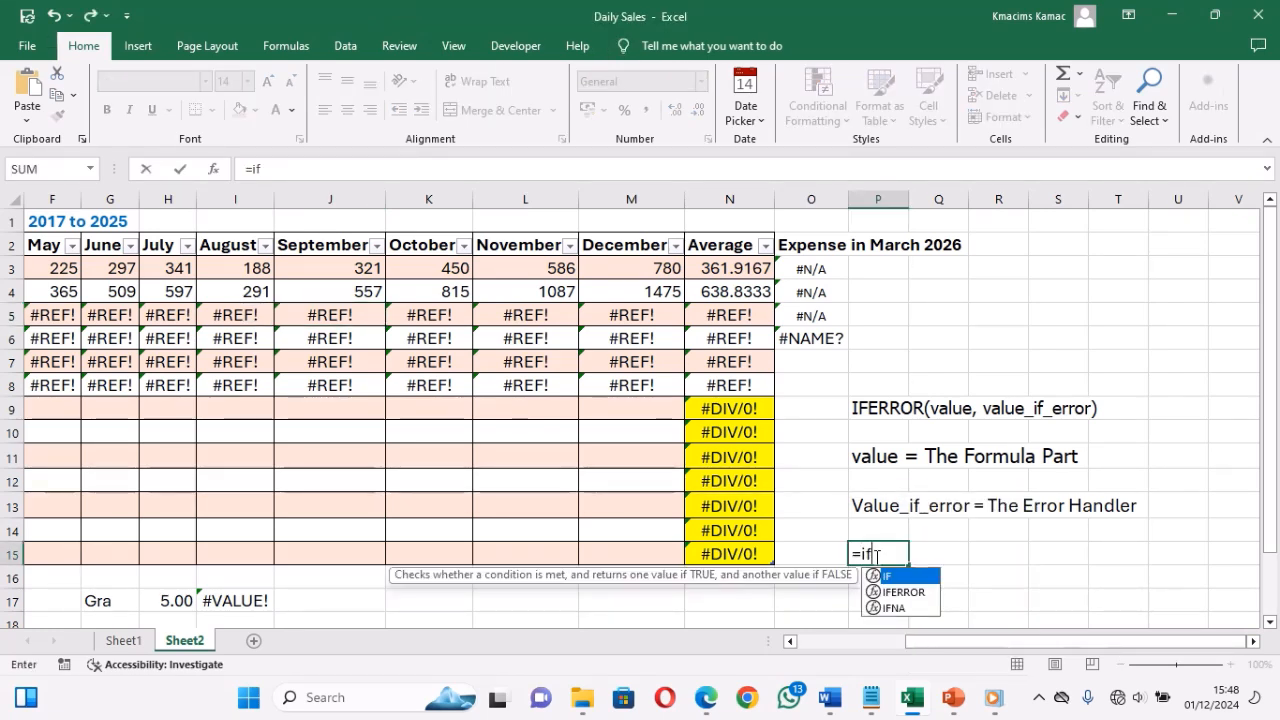
key("Down")
key("Tab")
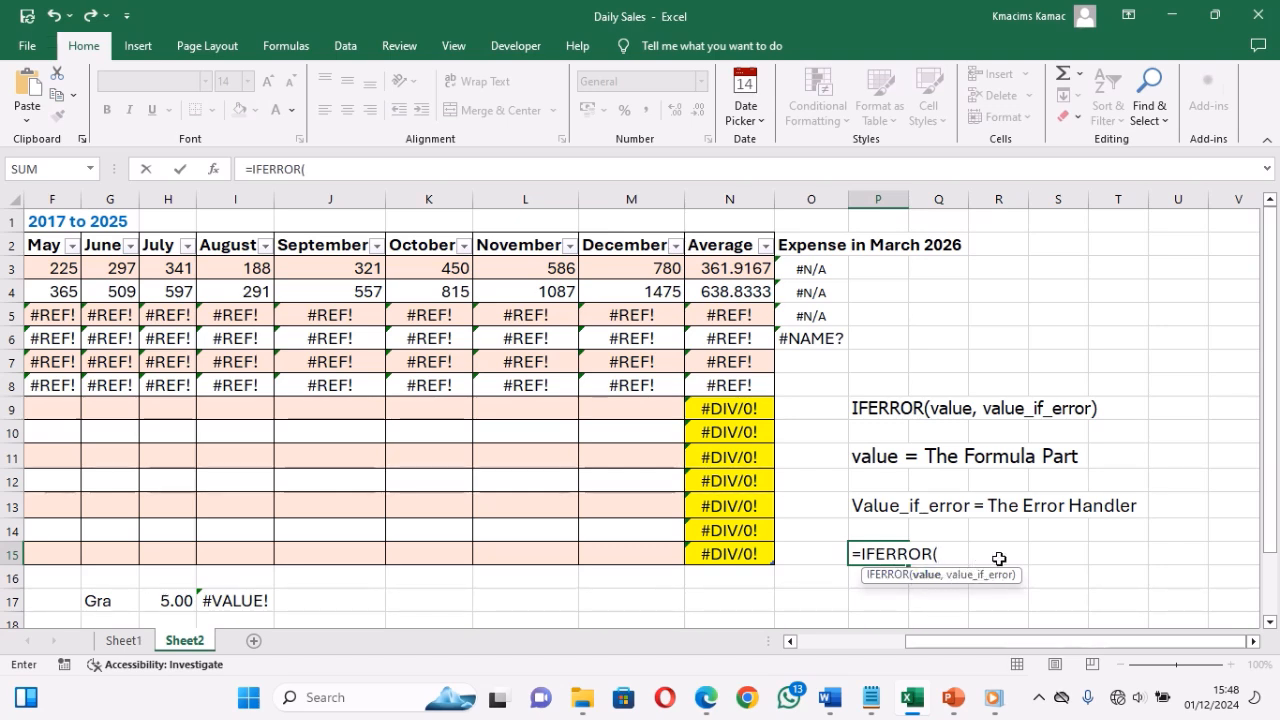
type(",")
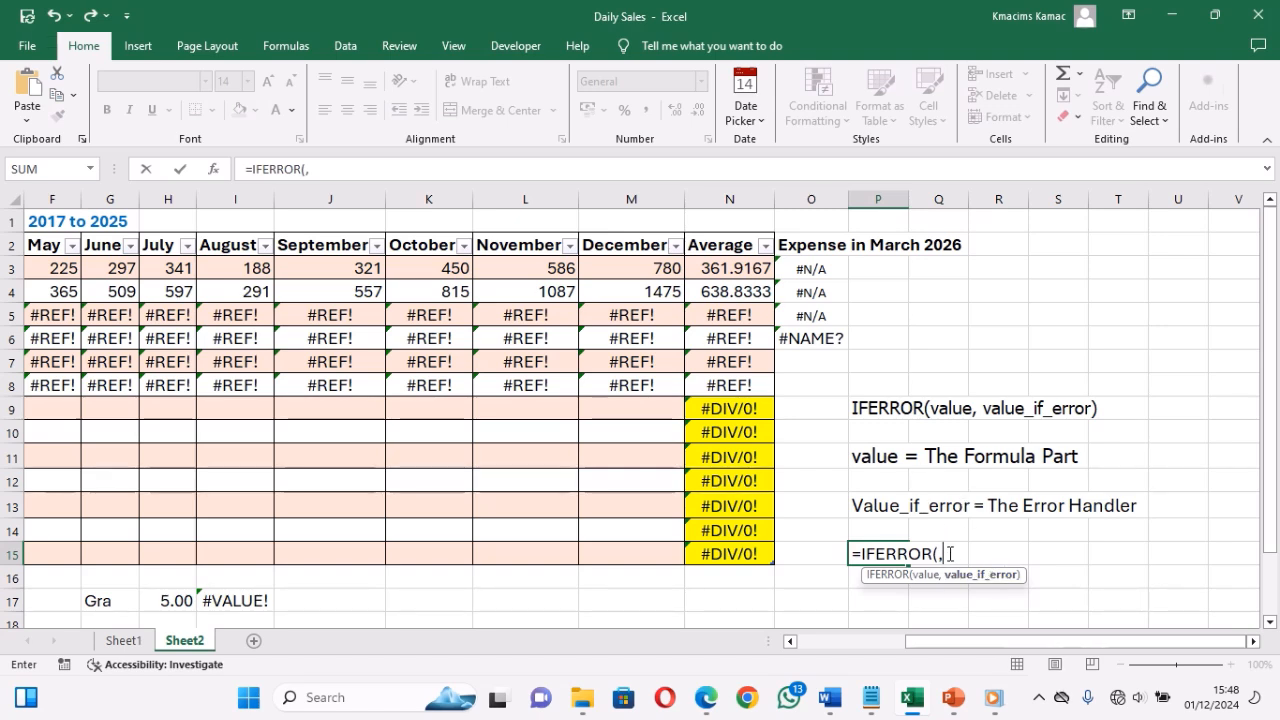
type(")")
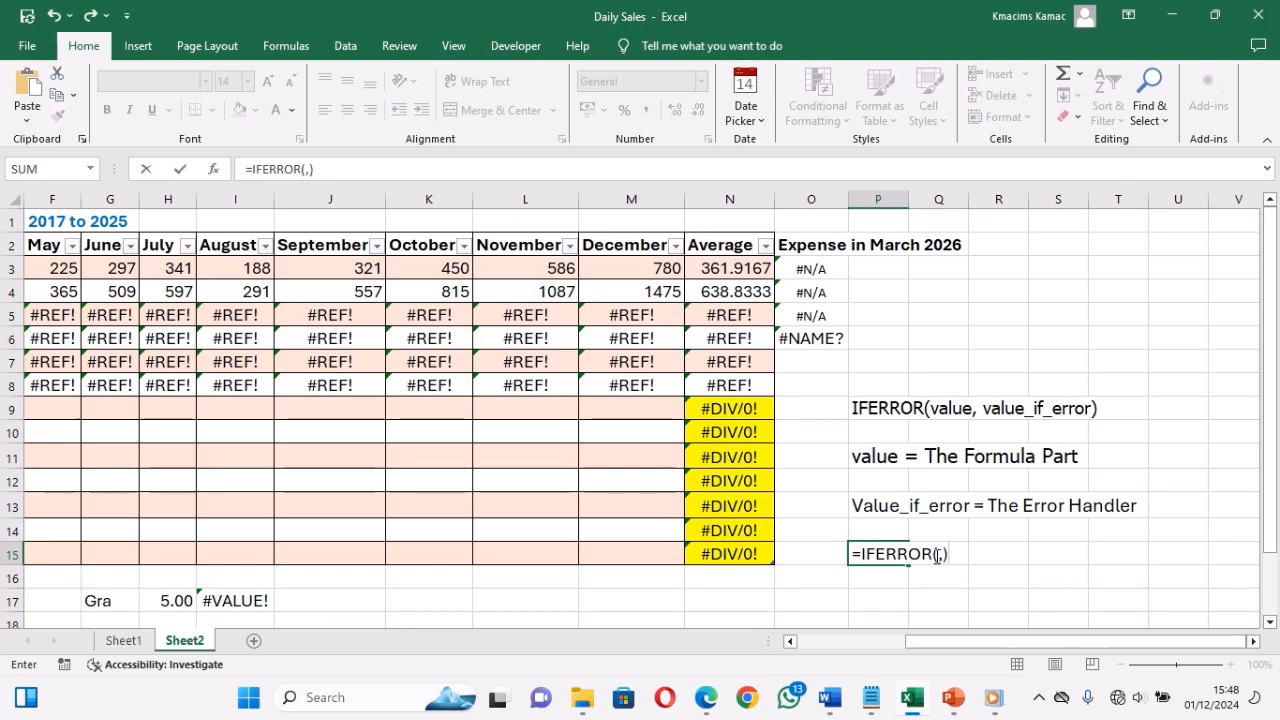
Step: Insert an empty SUM() function as the value argument of the IFERROR formula
left_click(936, 556)
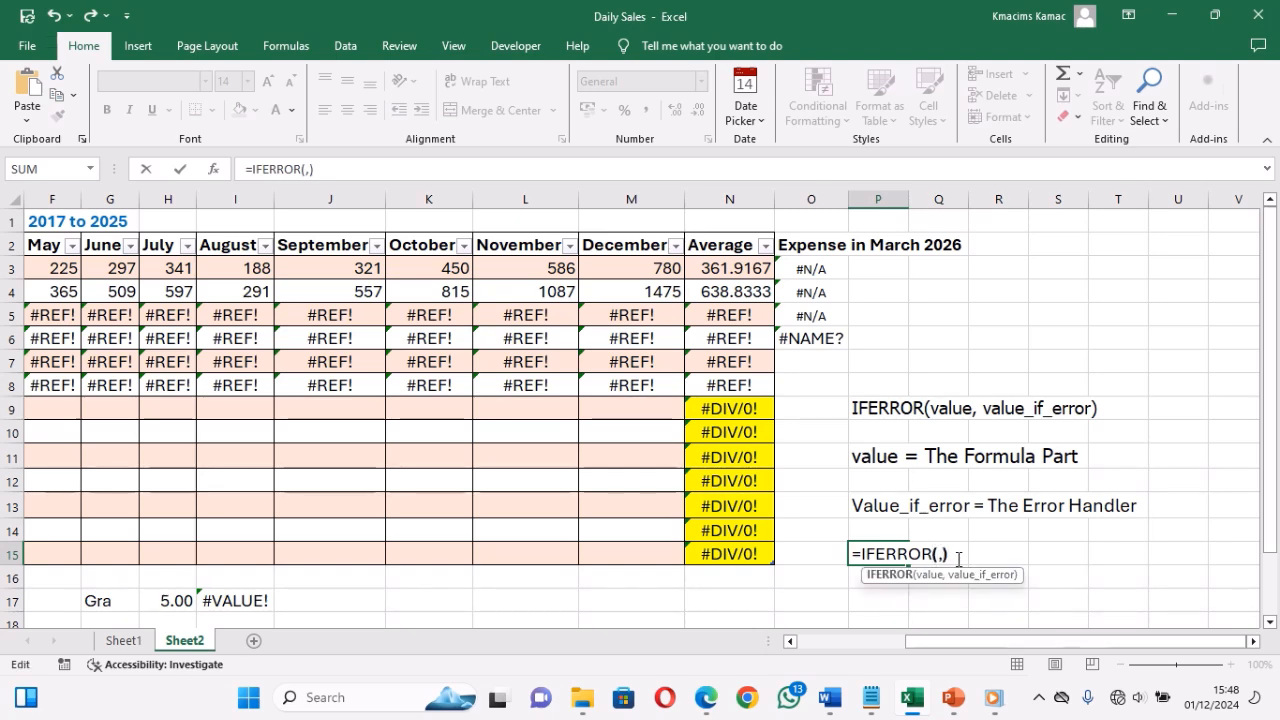
type("sum")
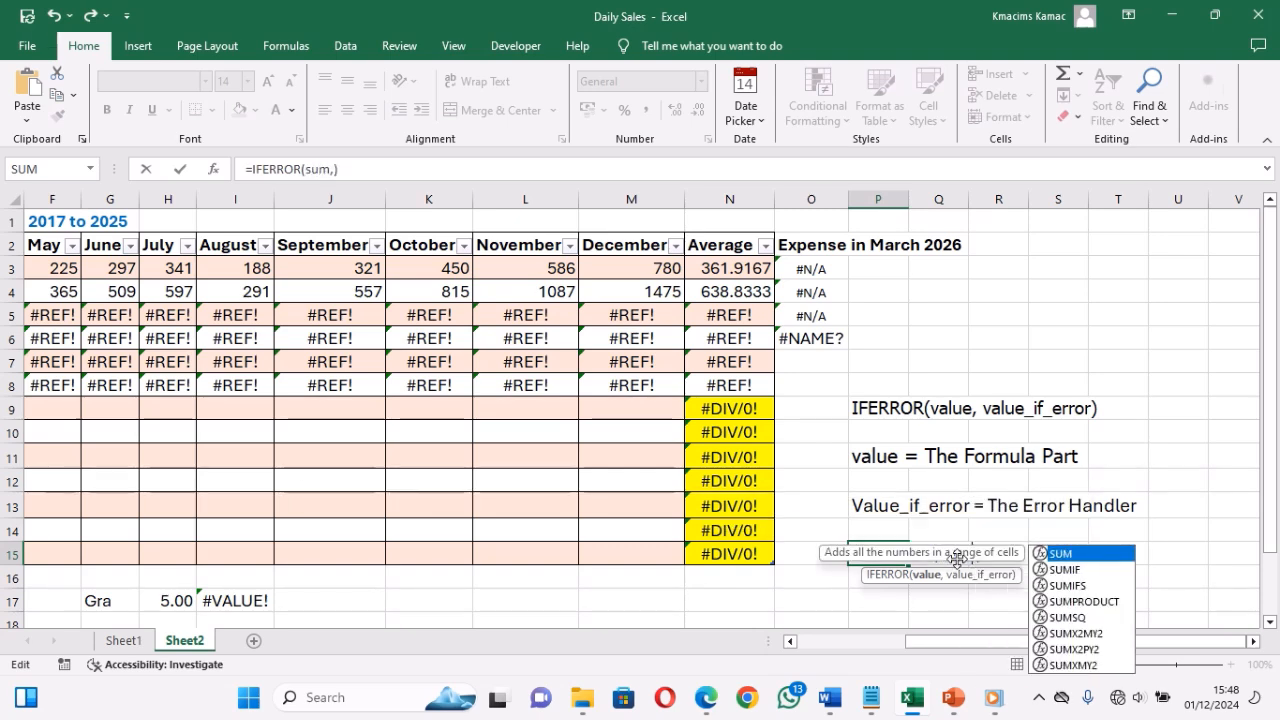
key("Tab")
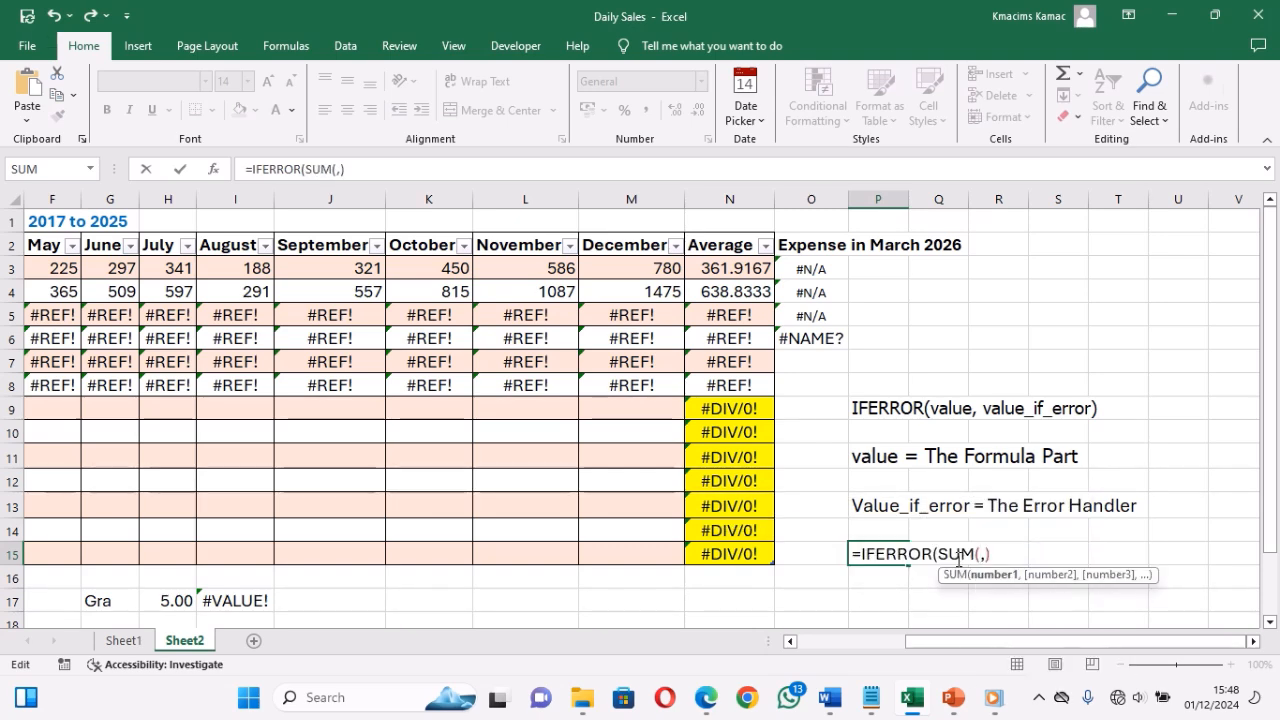
type(")")
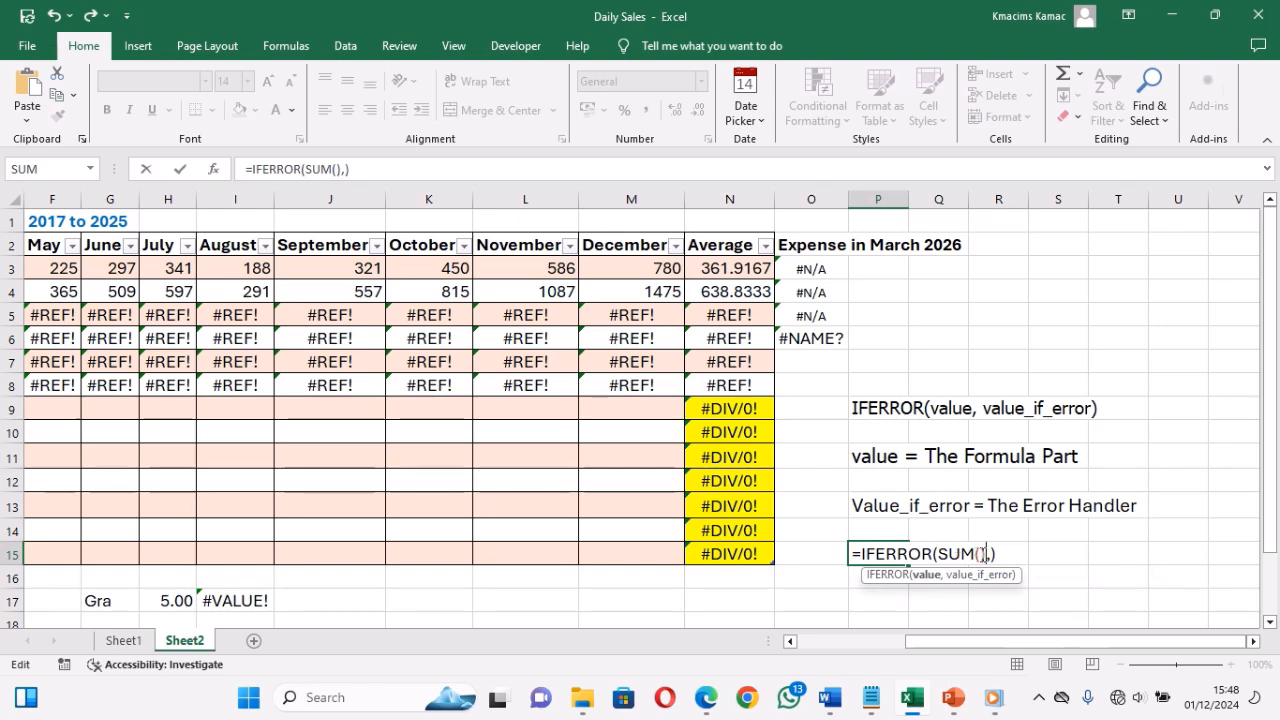
Step: Add the quoted text "handleerror" as the value_if_error argument of the IFERROR formula
left_click(990, 553)
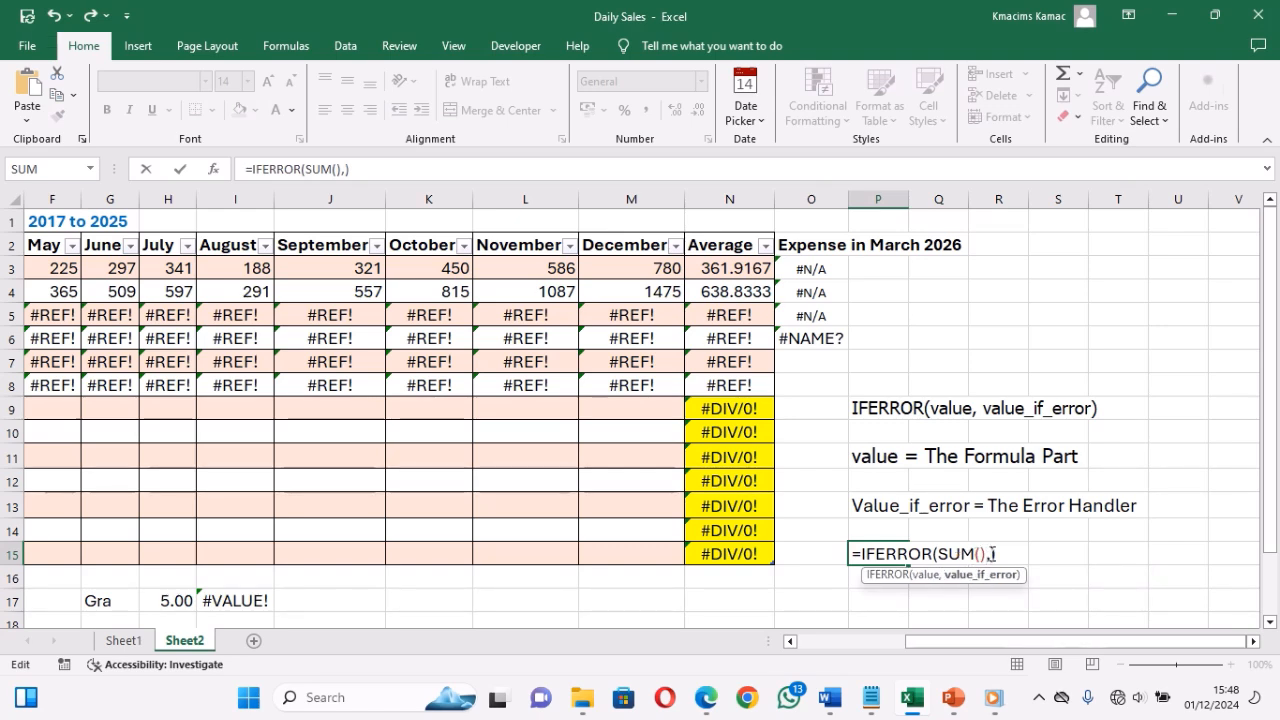
type("\"hand")
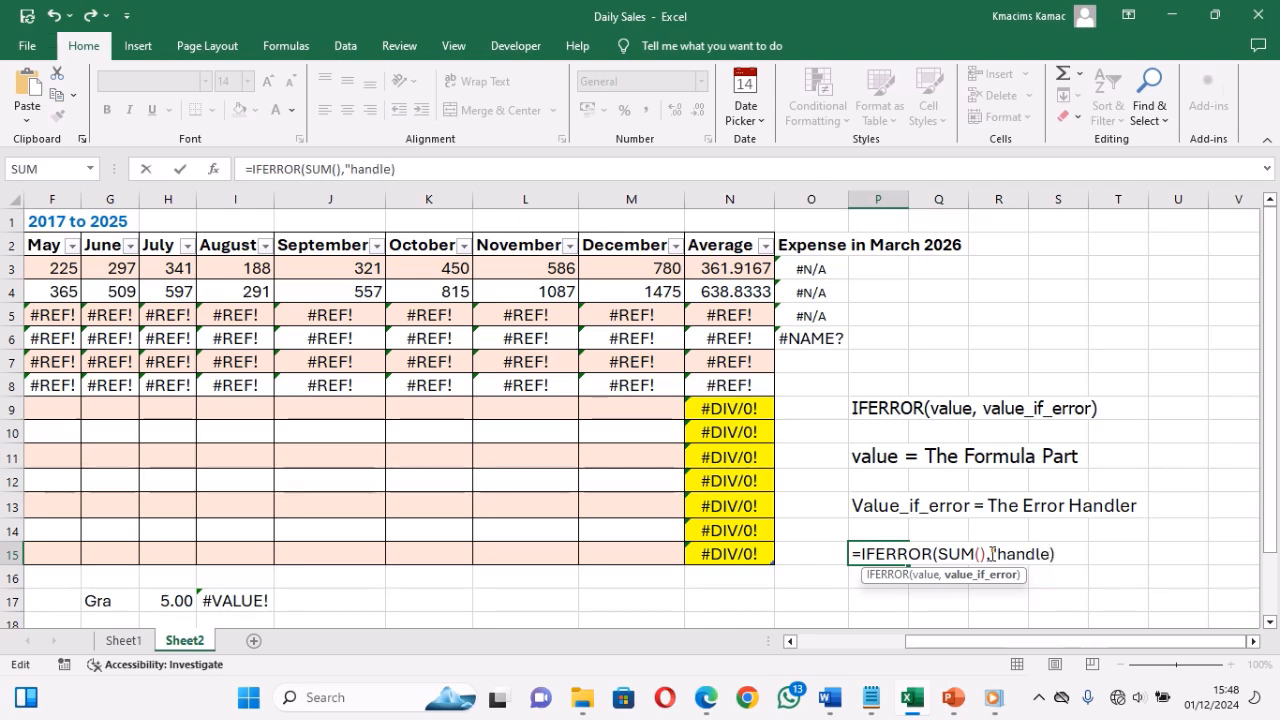
type("leerror")
key("Left")
key("Left")
left_click(1120, 557)
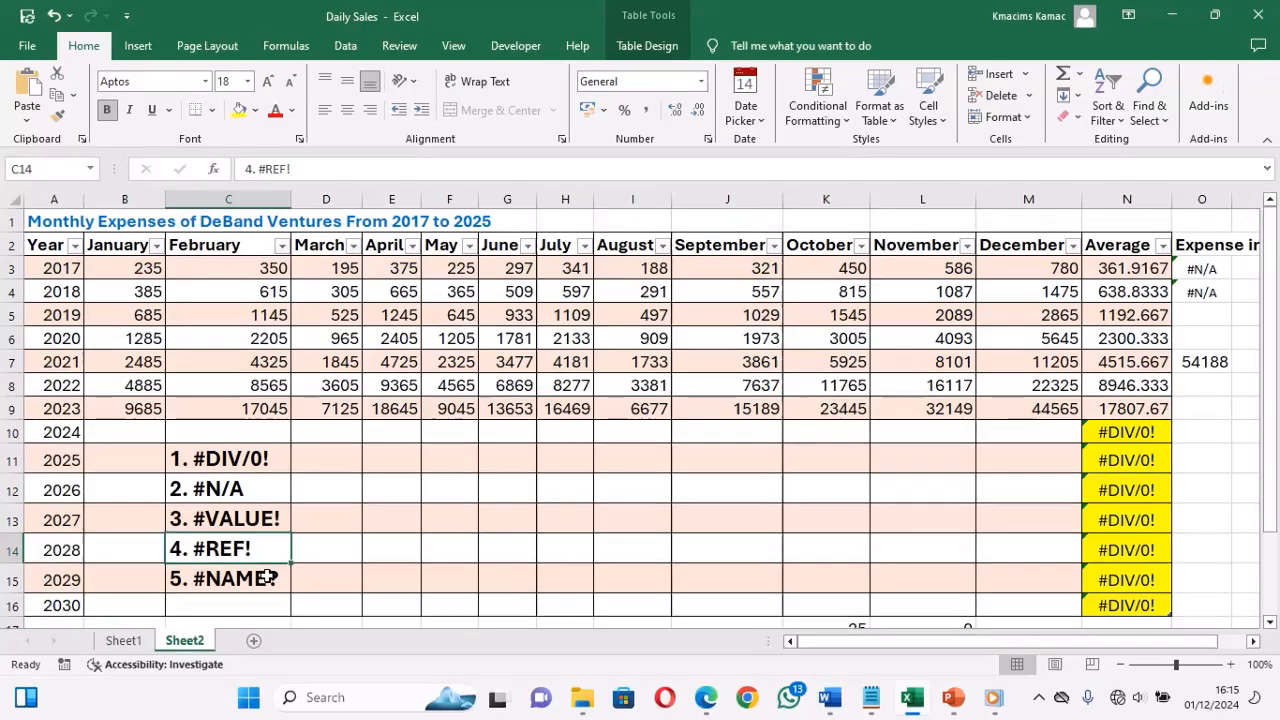
Step: Check the 2024 average and first March expense formulas, and colour the "1. #DIV/0!" list entry in C11 red
left_click(268, 577)
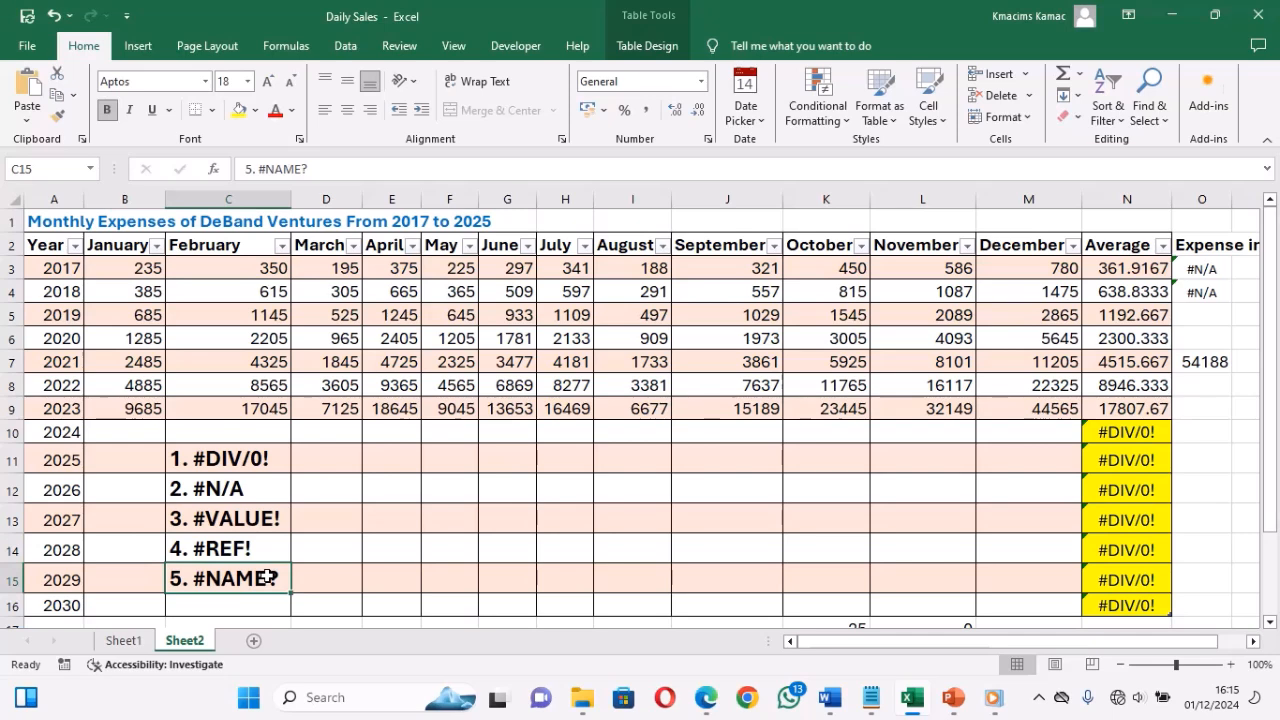
left_click(1111, 437)
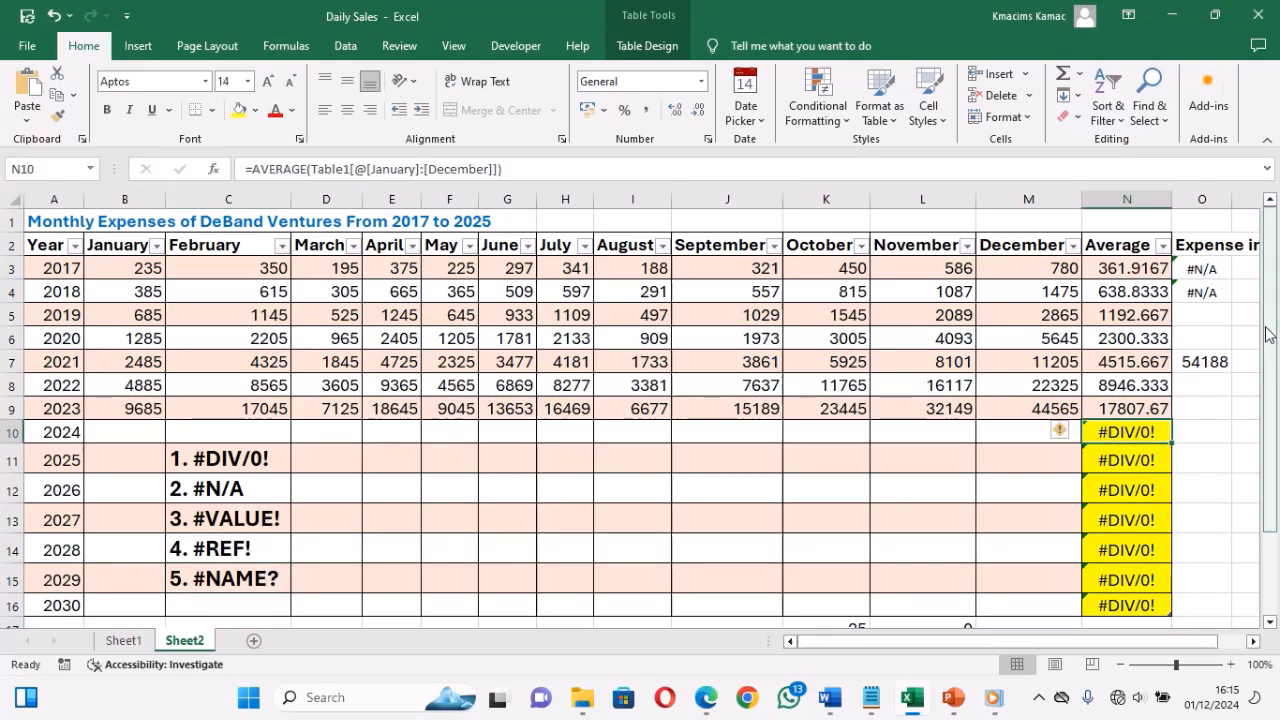
left_click(1206, 270)
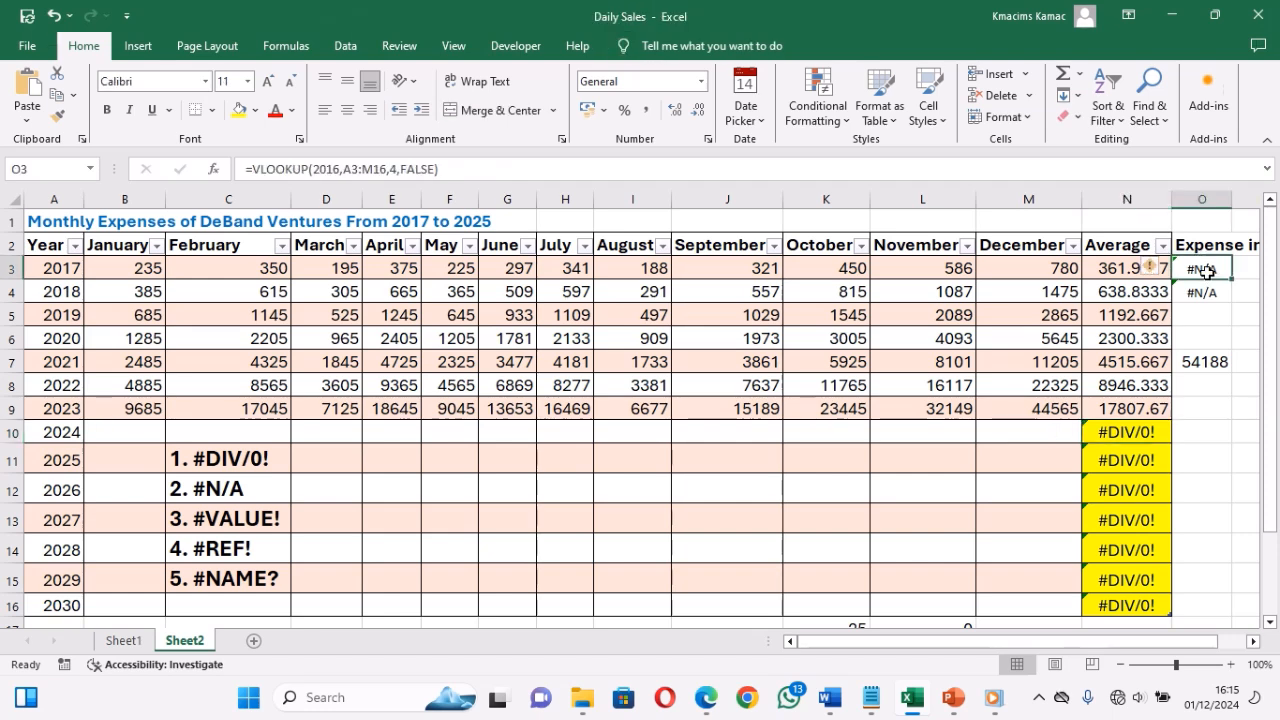
left_click(259, 458)
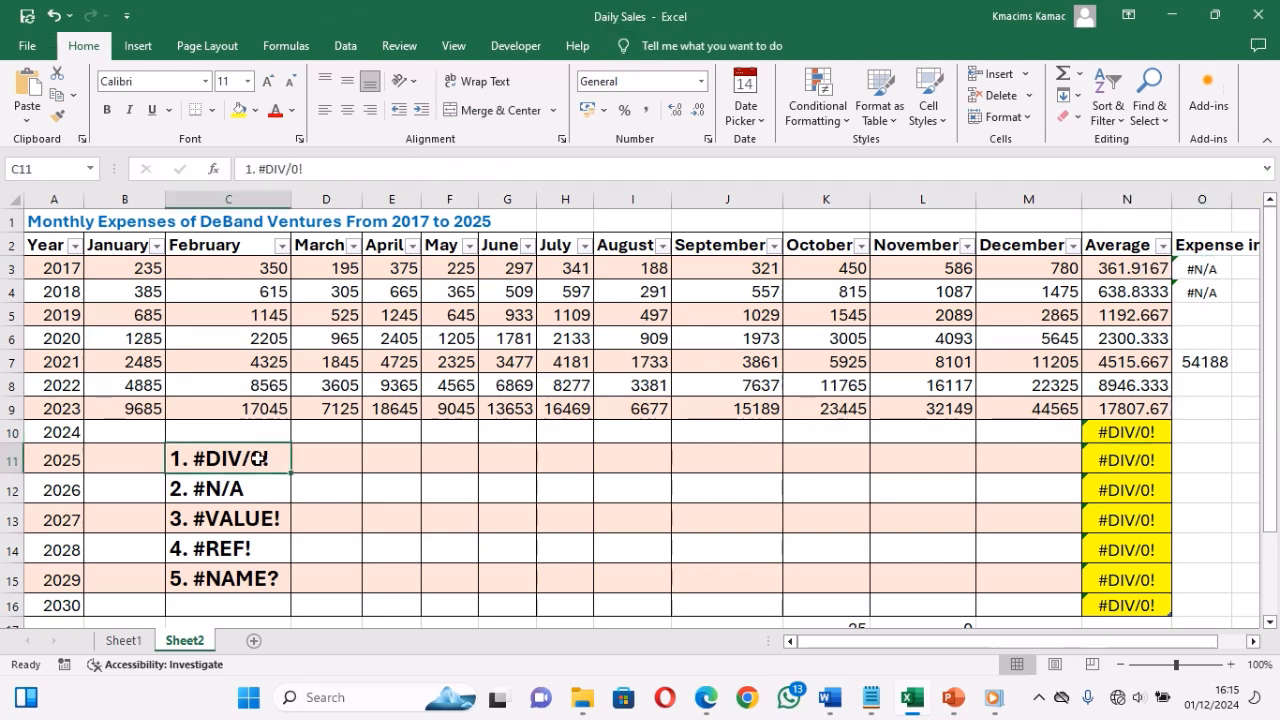
left_click(275, 110)
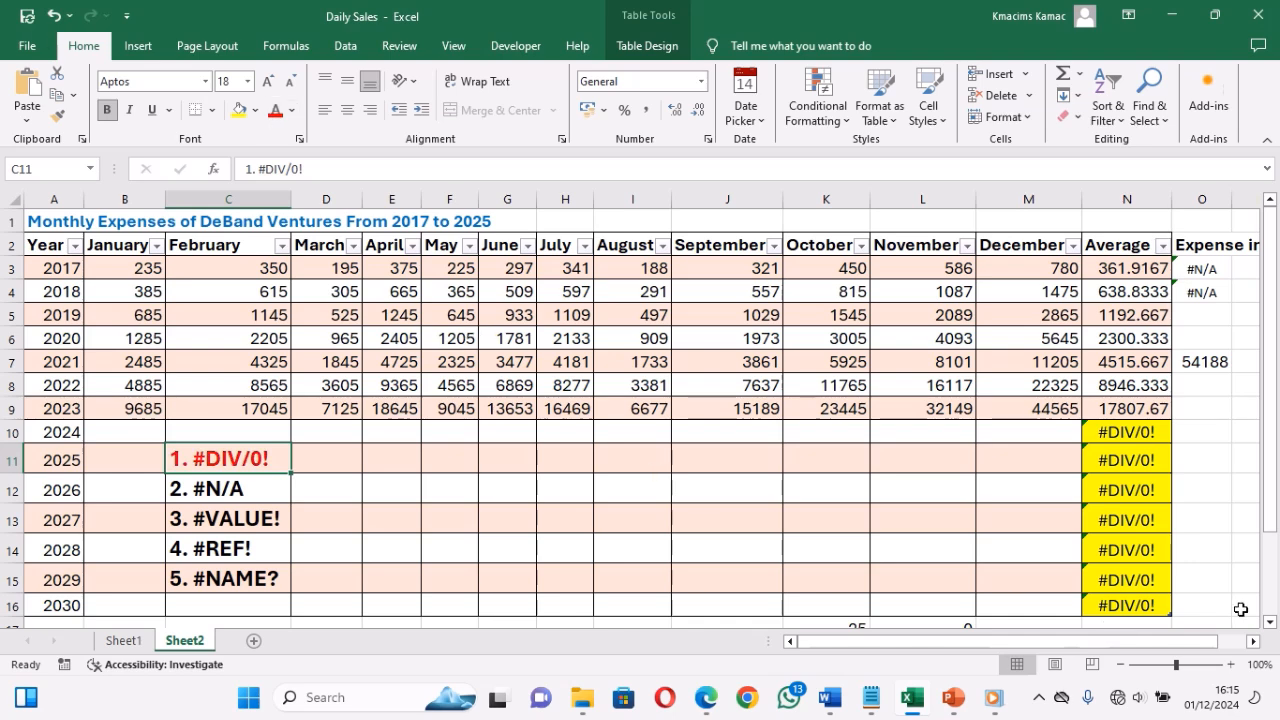
Step: Examine the division formula in cell L18 and the cells K17 and L17 it refers to
left_click(1270, 624)
left_click(1270, 624)
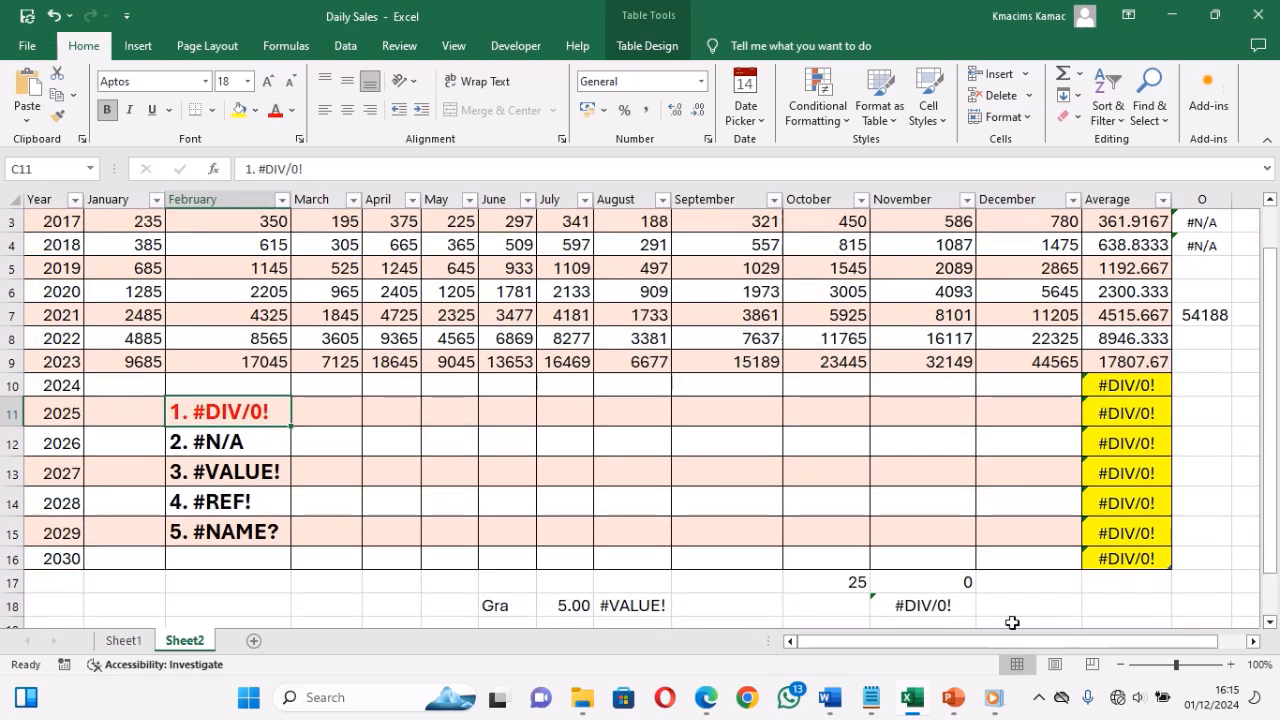
left_click(940, 610)
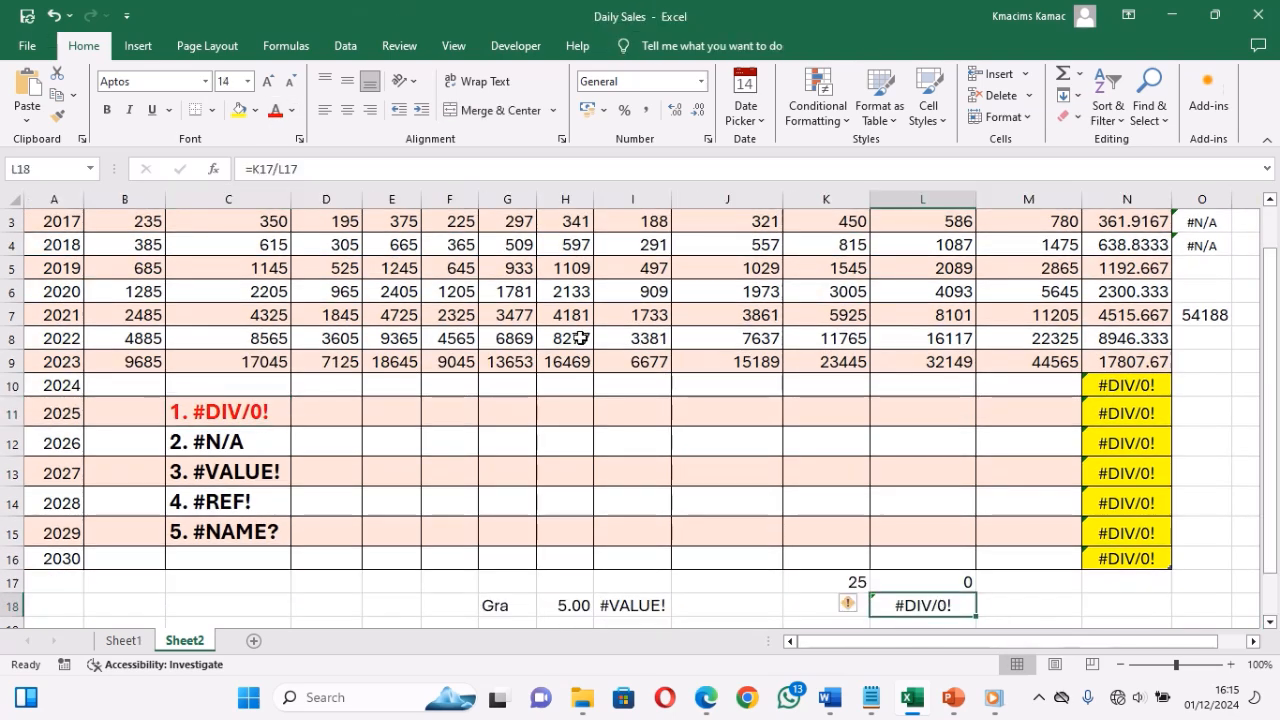
left_click(447, 176)
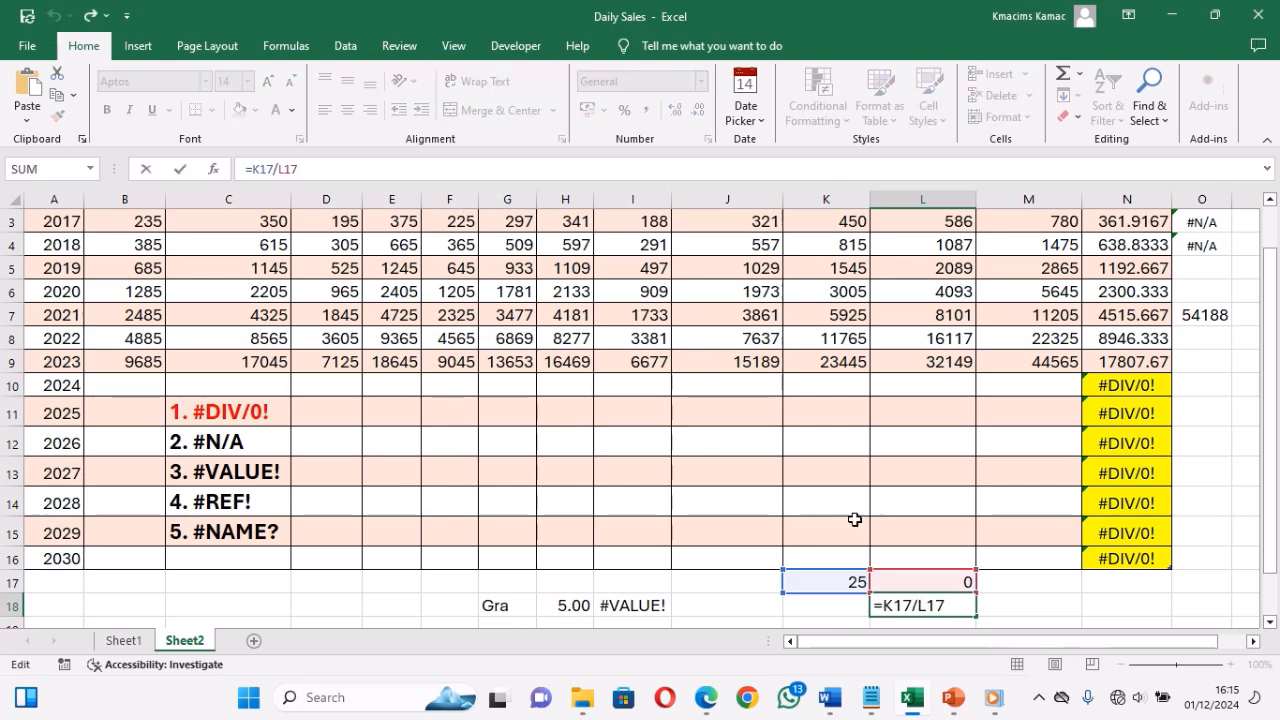
left_click(1000, 606)
left_click(849, 602)
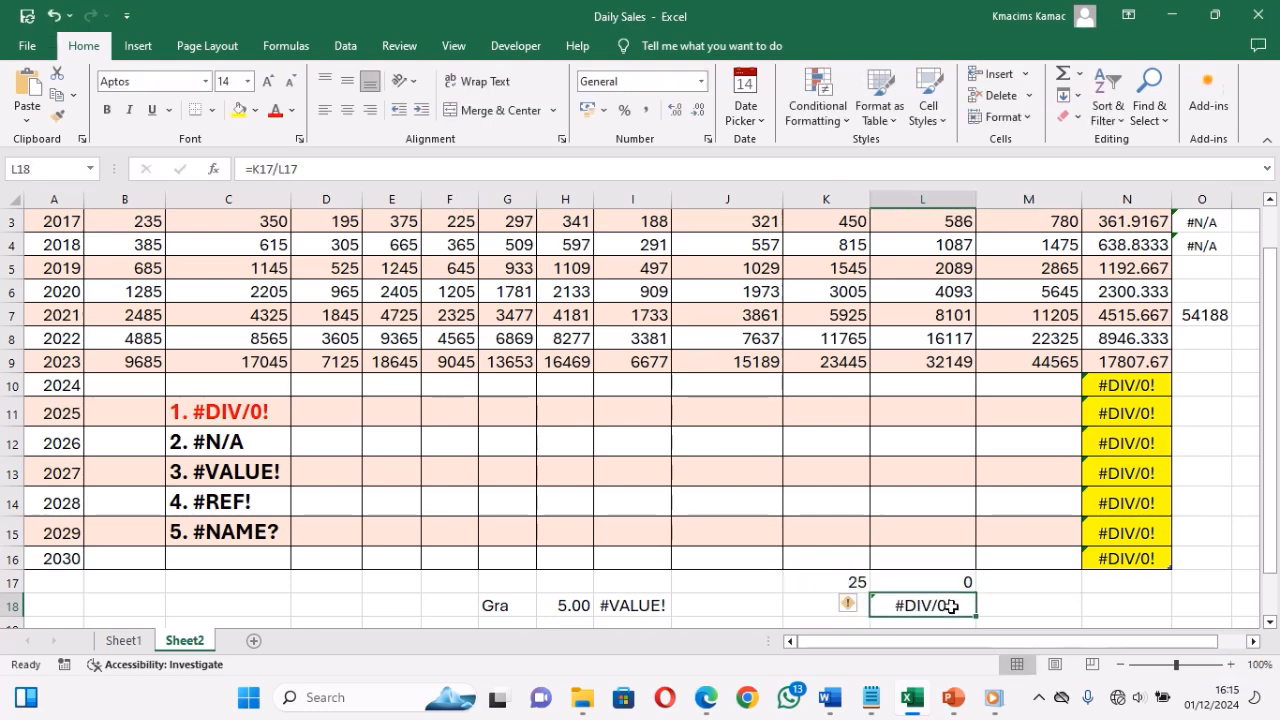
double_click(952, 606)
left_click(984, 604)
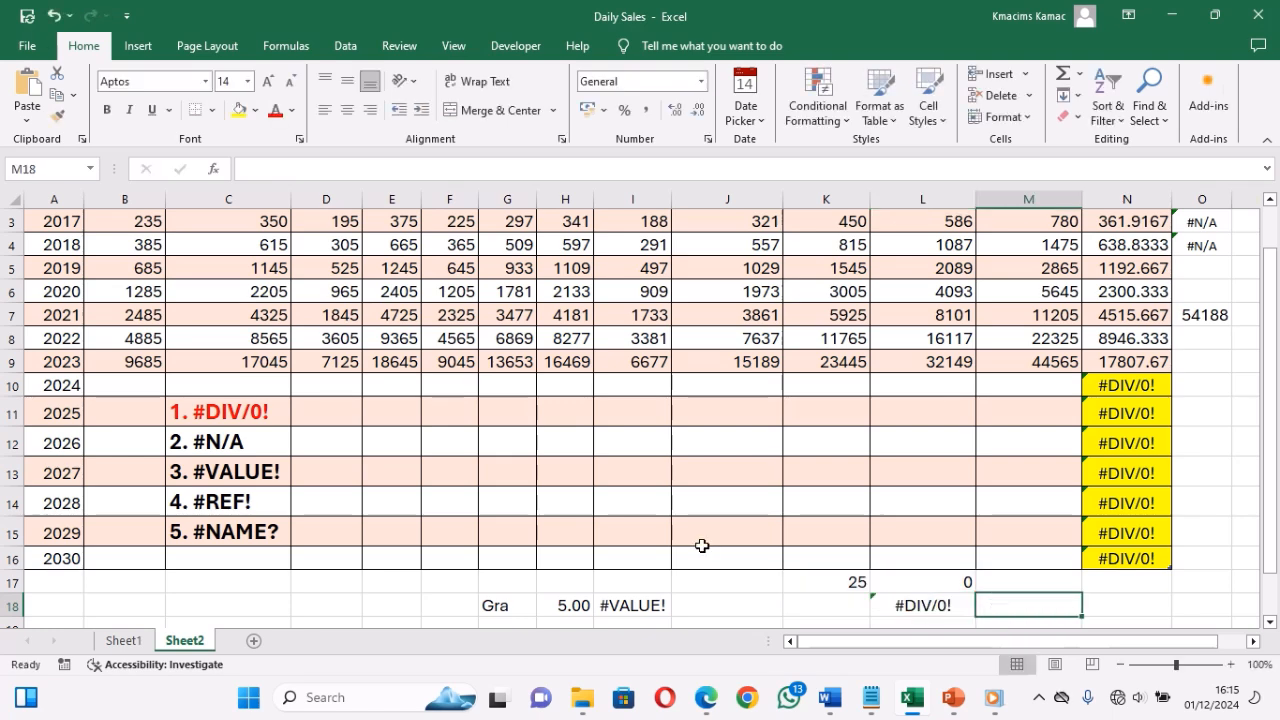
Step: Colour the "2. #N/A" list entry in C12 red and inspect the lookup value in the VLOOKUP formula in O3
left_click(245, 440)
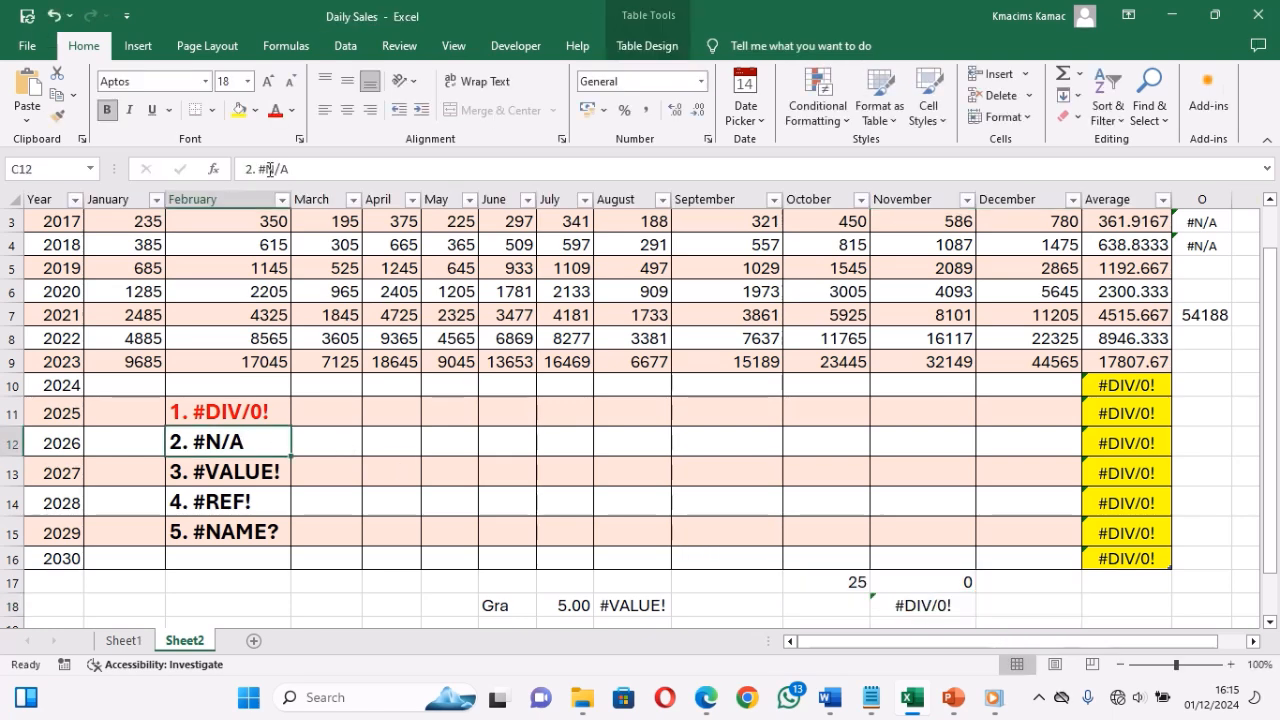
left_click(275, 112)
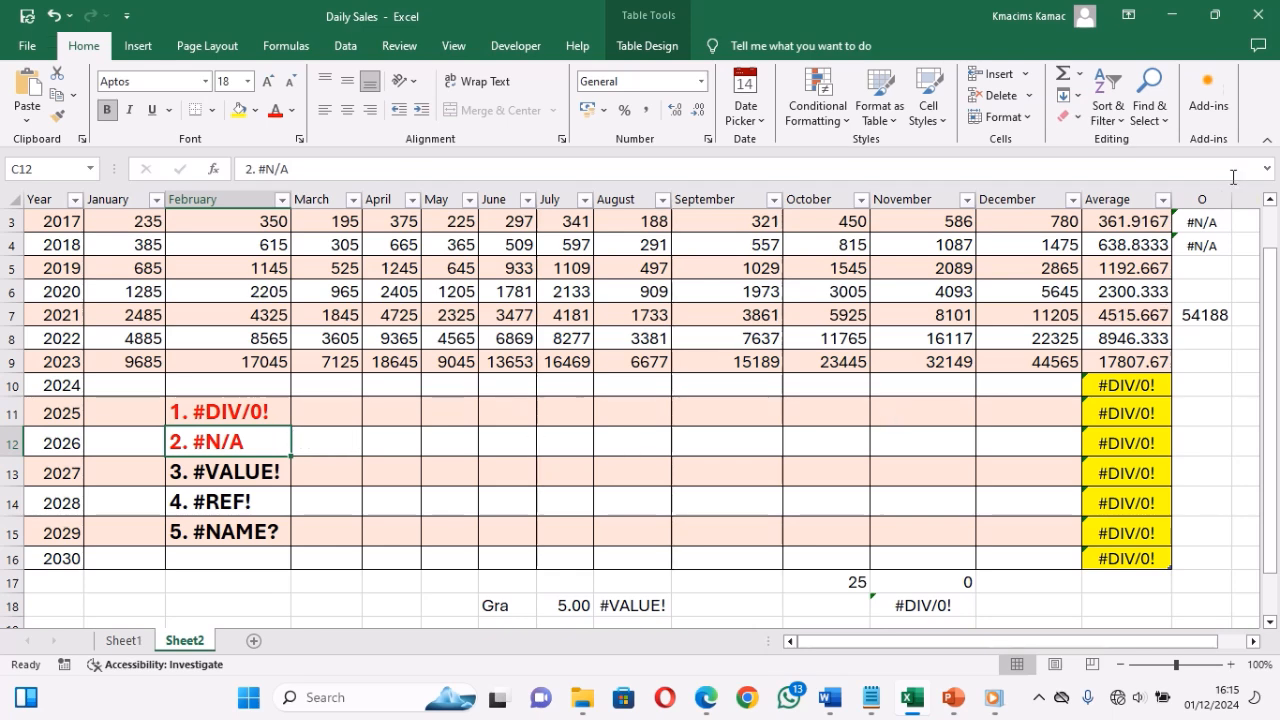
left_click(1200, 222)
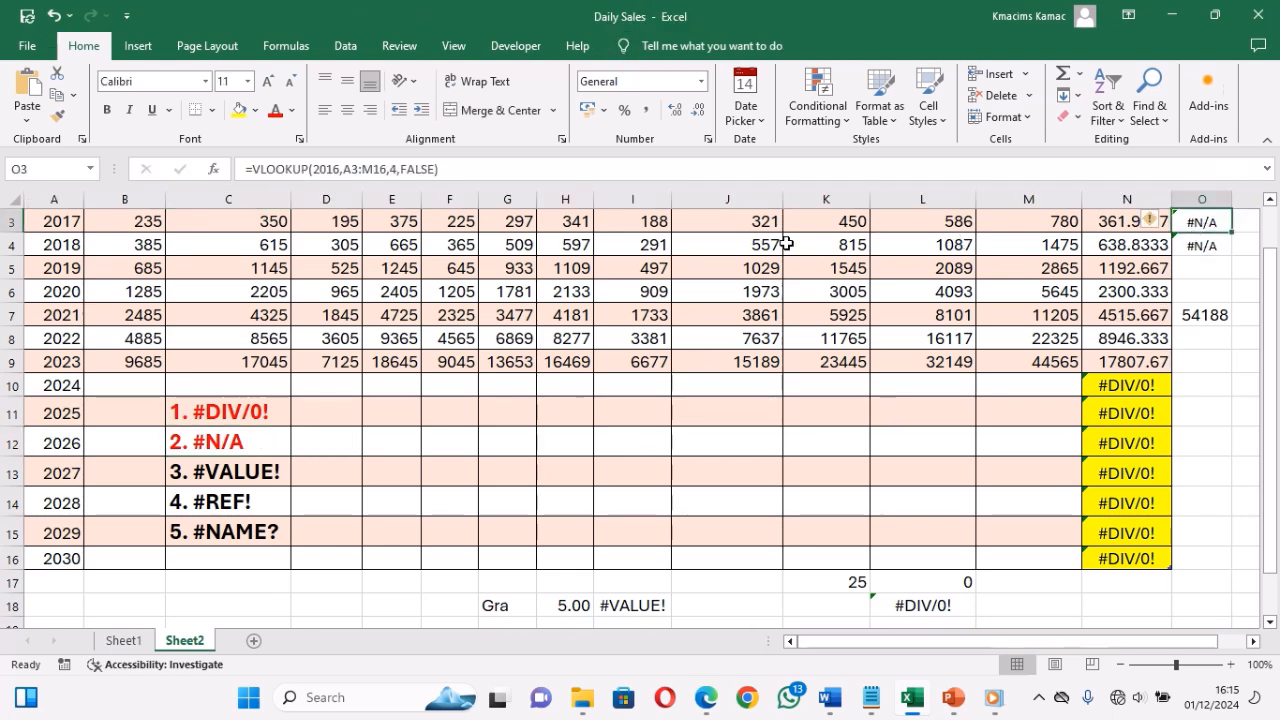
left_click(337, 169)
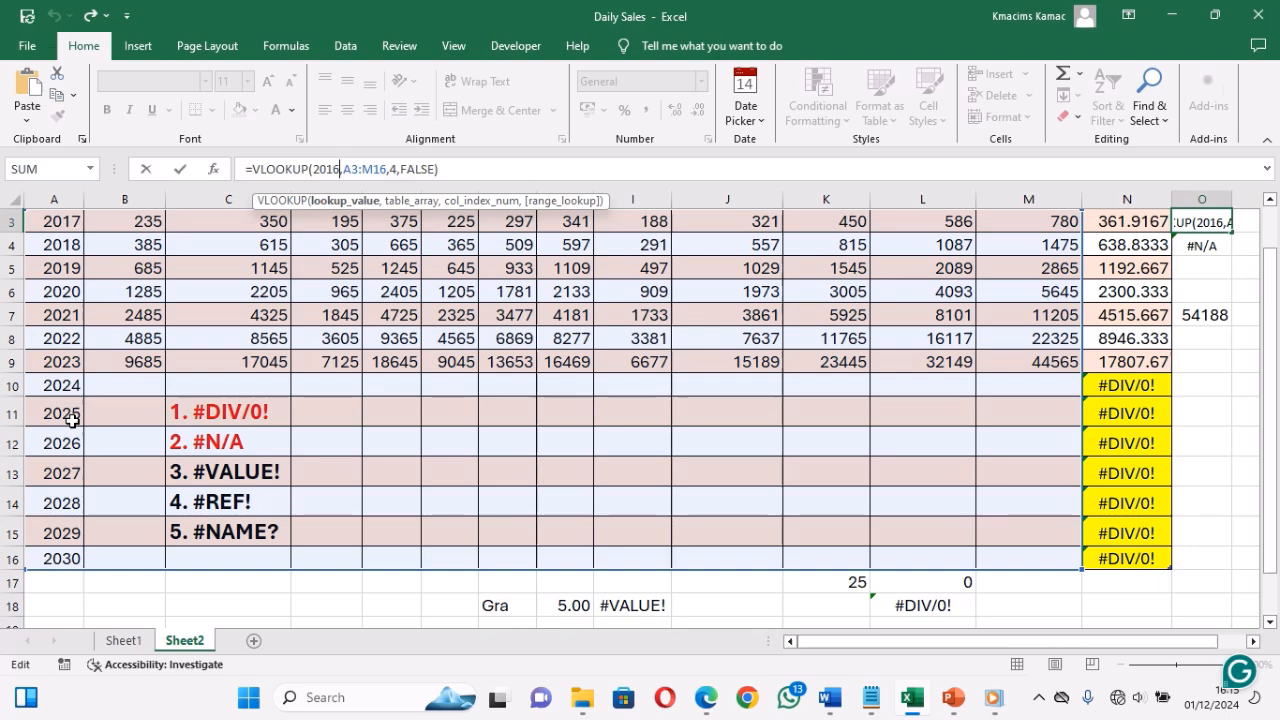
left_click(479, 169)
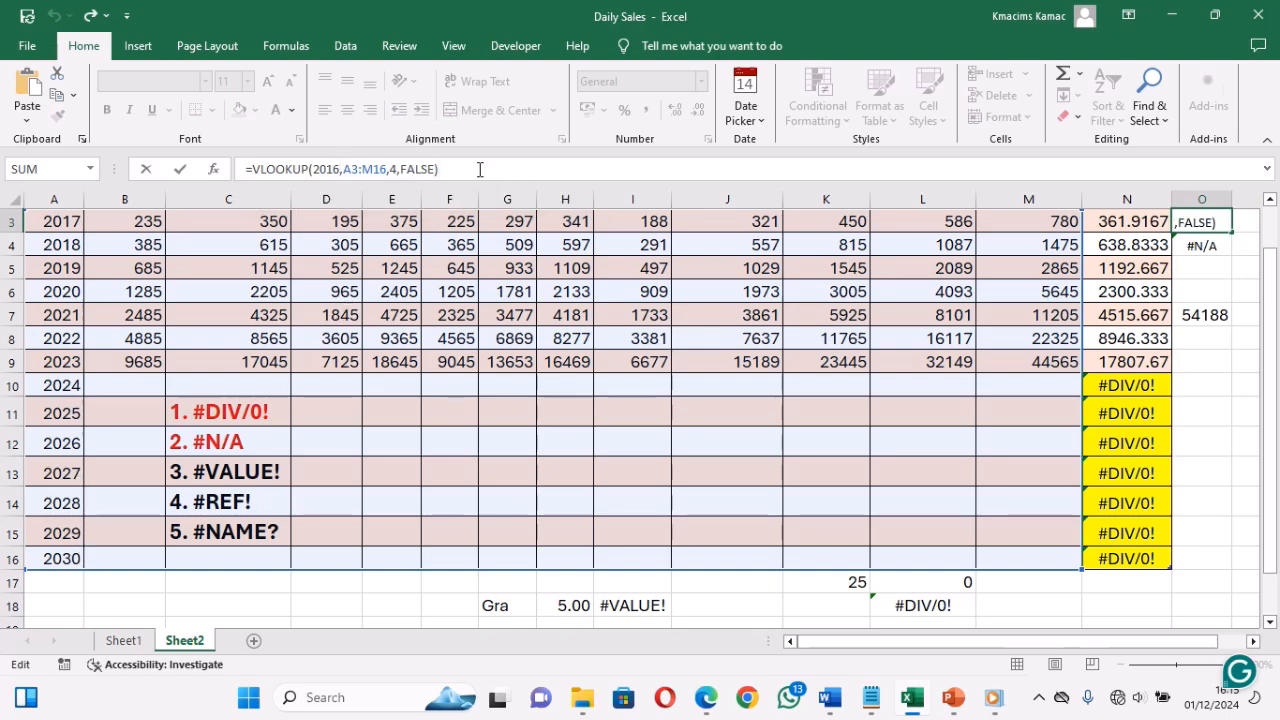
key("Return")
Step: Colour the "3. #VALUE!" list entry in C13 red and inspect the multiplication formula in I18 and its text input in G18
left_click(226, 476)
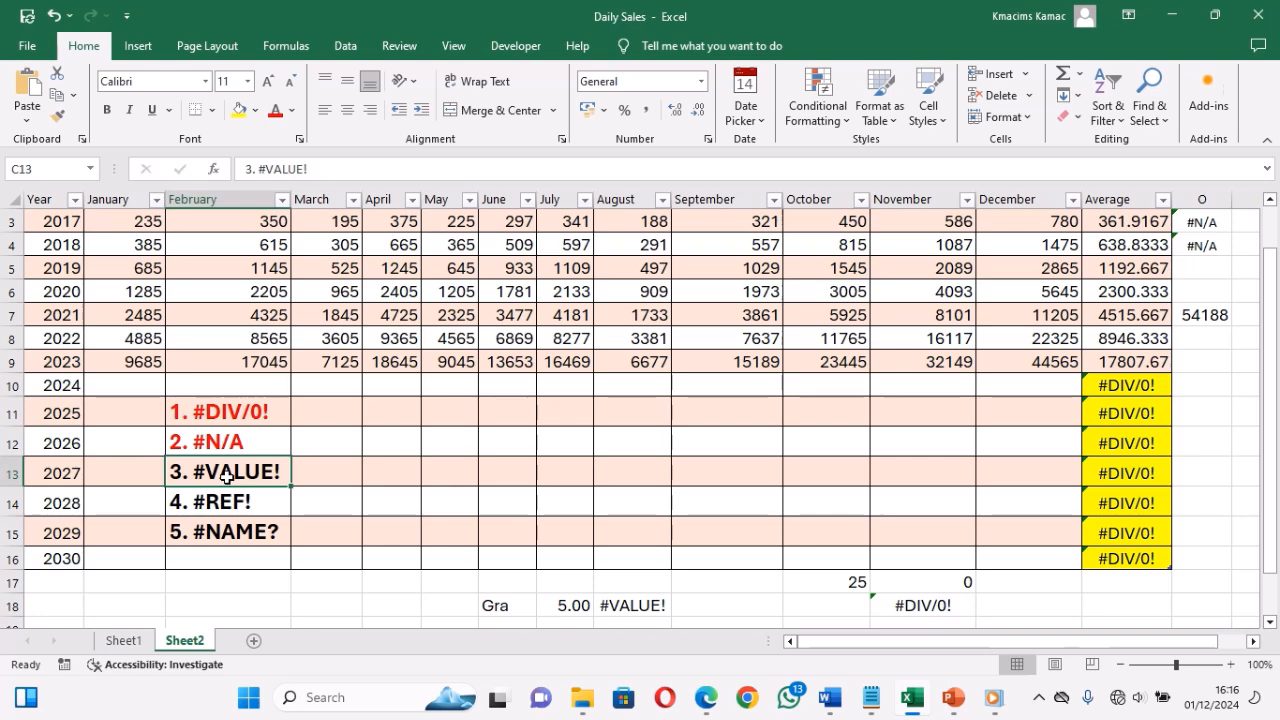
left_click(276, 114)
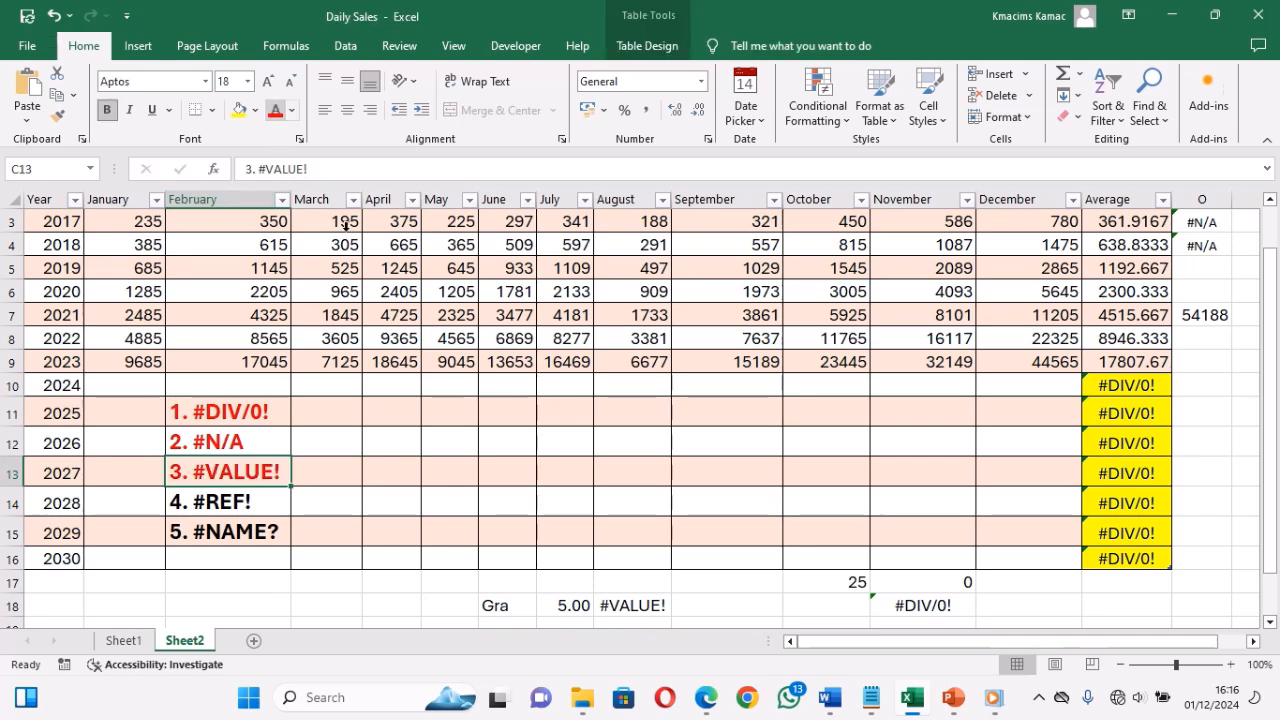
left_click(640, 607)
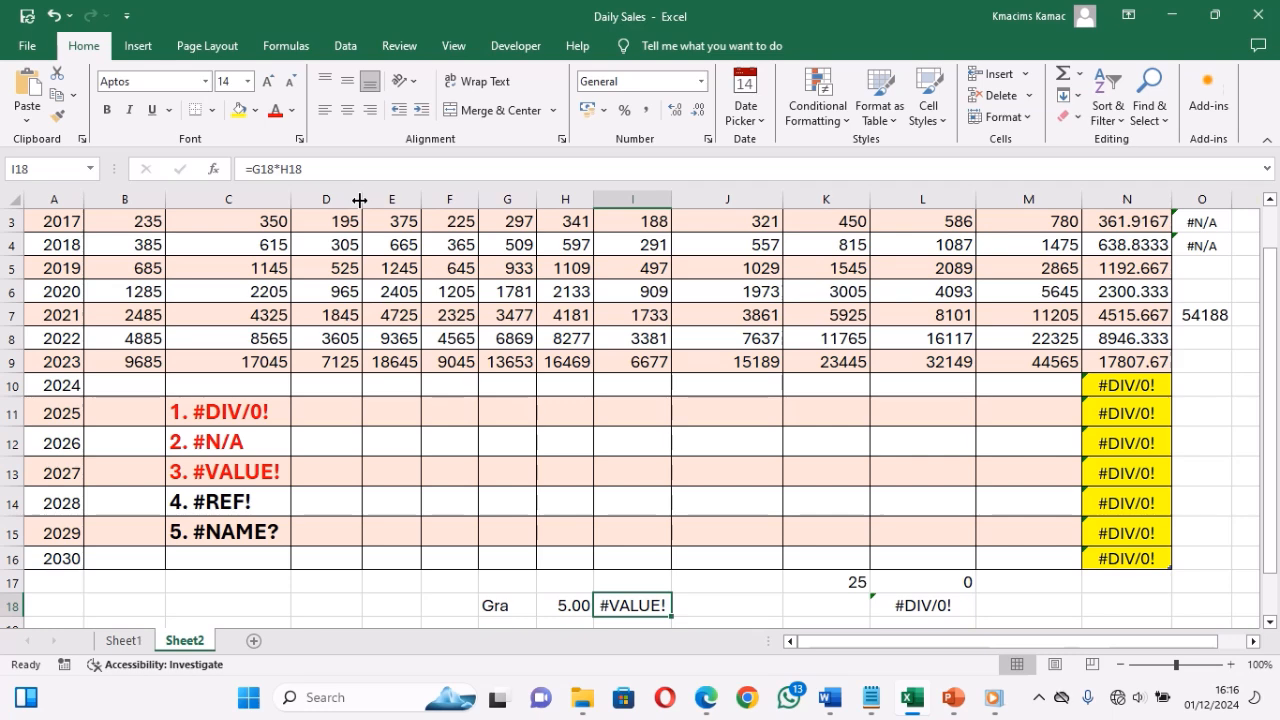
left_click(342, 170)
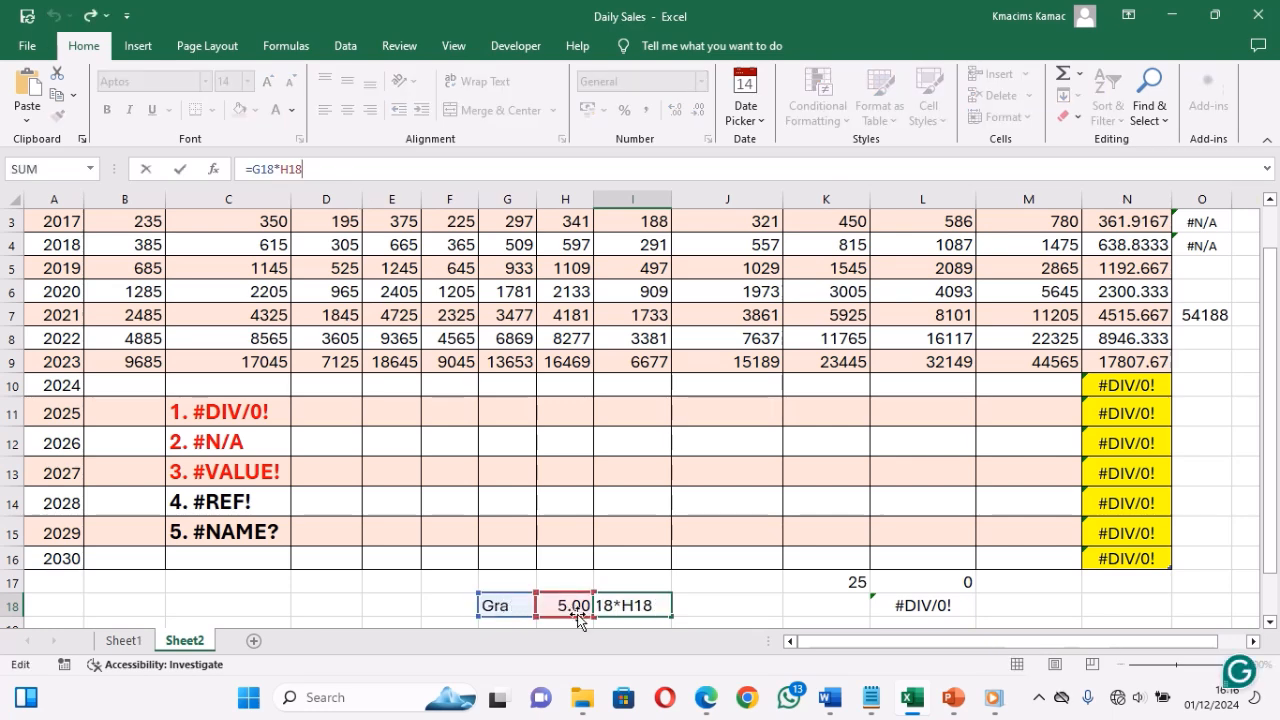
left_click(690, 602)
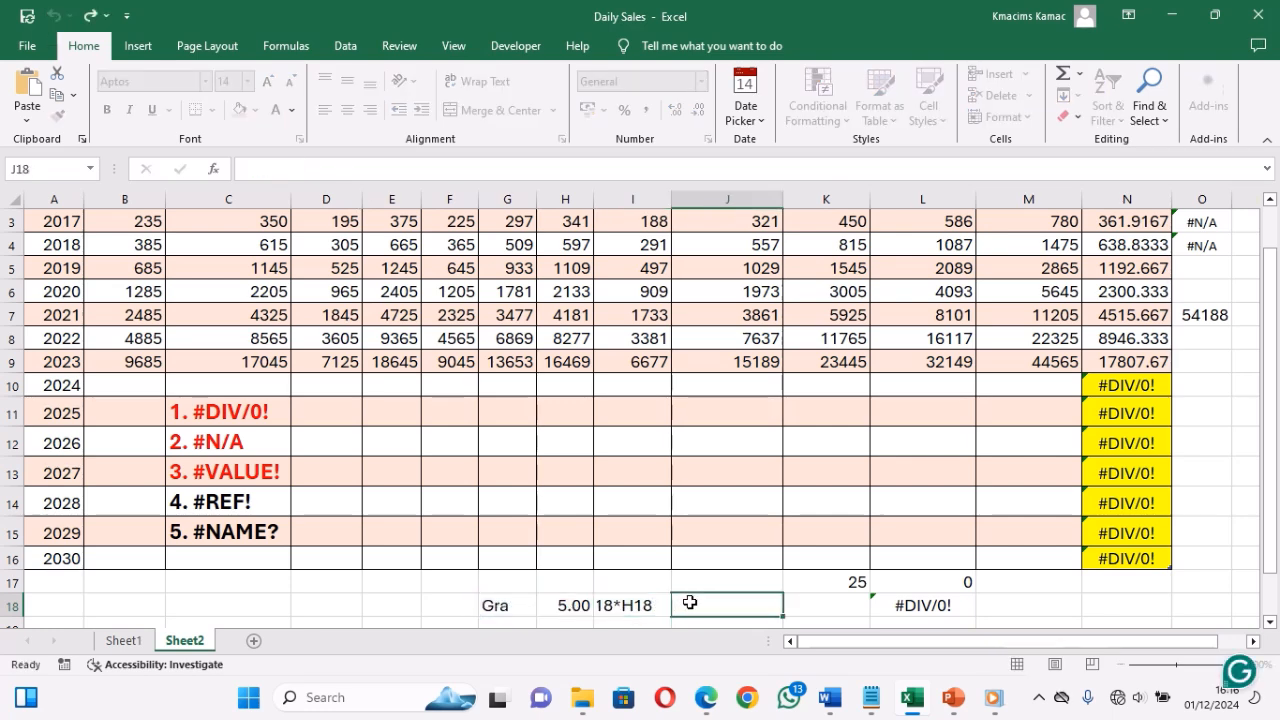
left_click(635, 612)
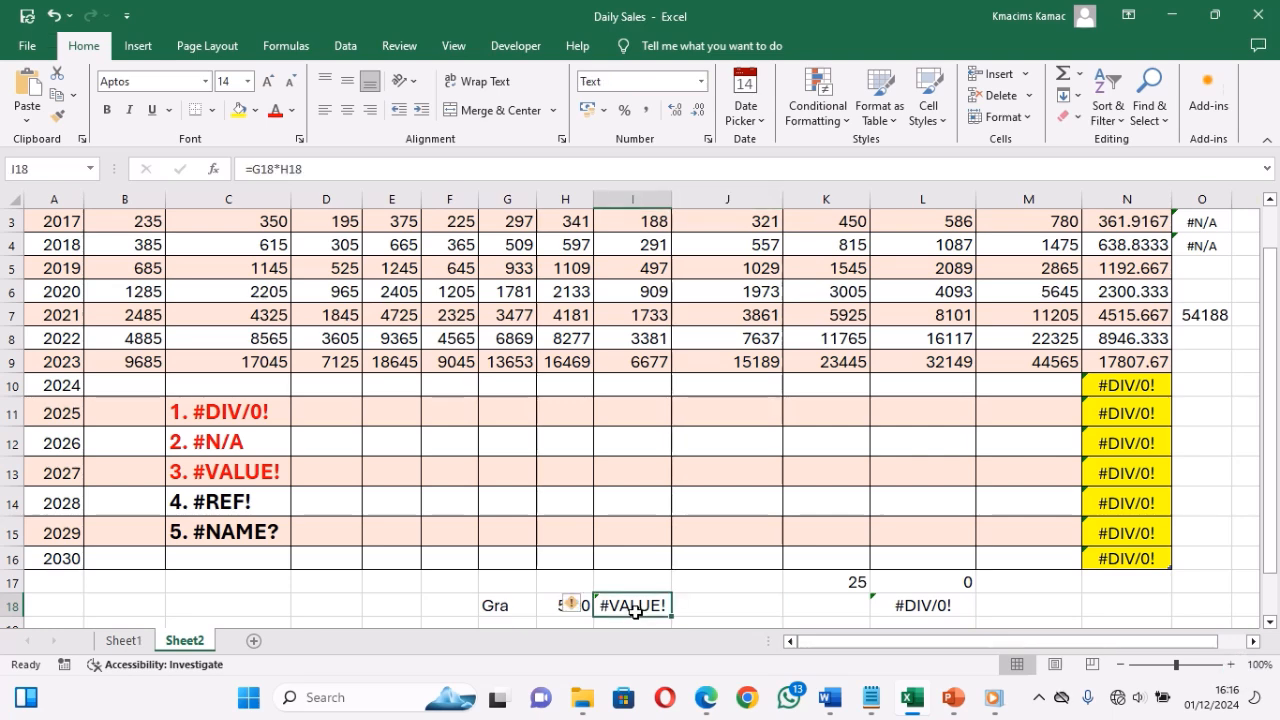
left_click(528, 605)
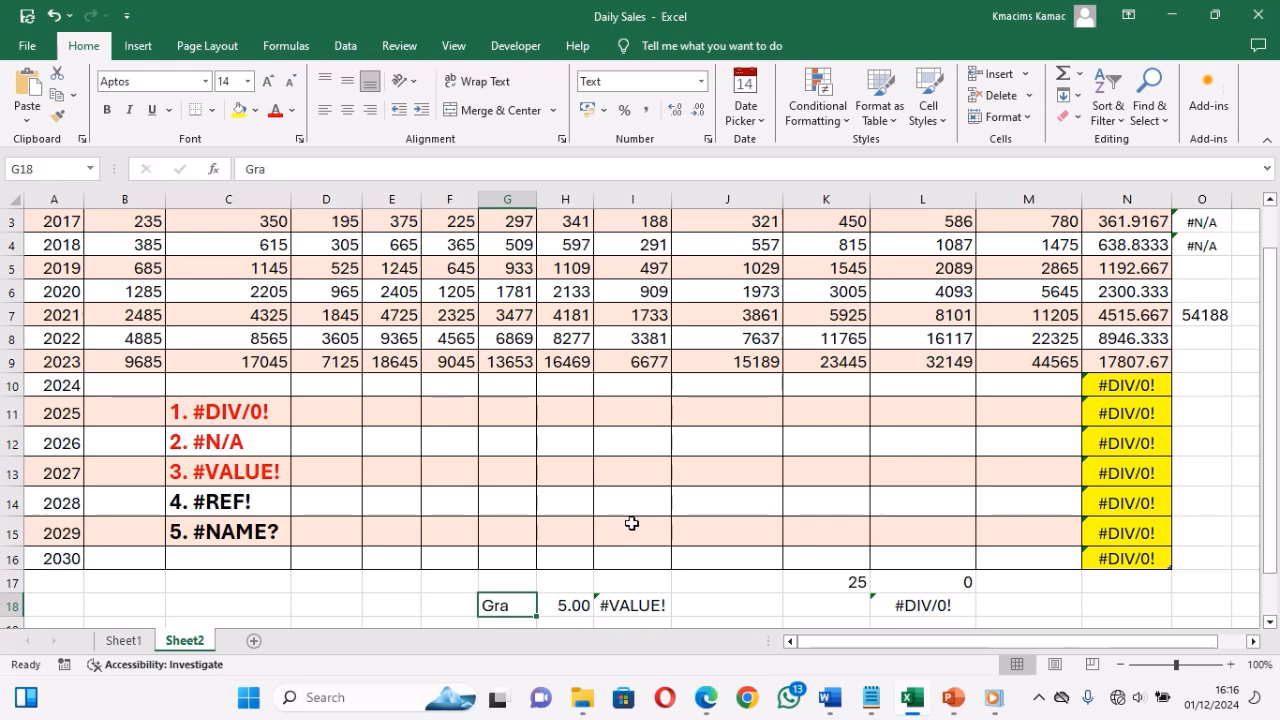
Step: Colour the "4. #REF!" list entry in C14 red
left_click(262, 508)
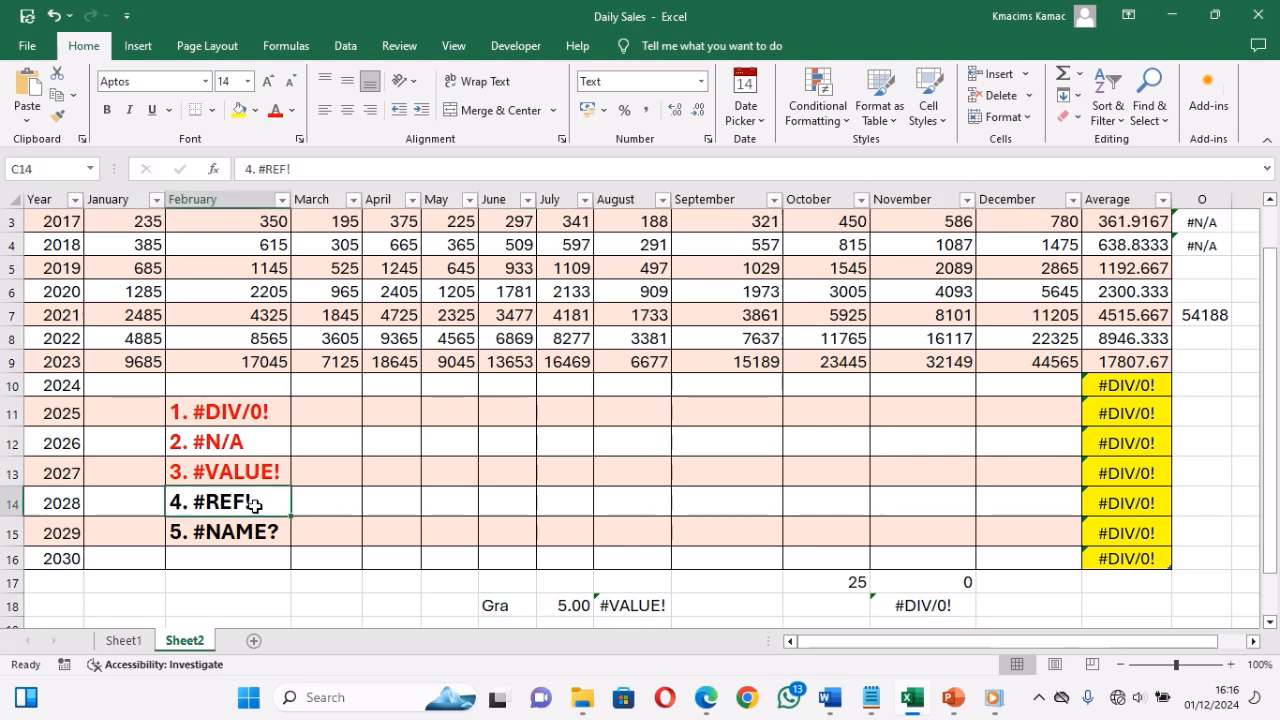
left_click(275, 117)
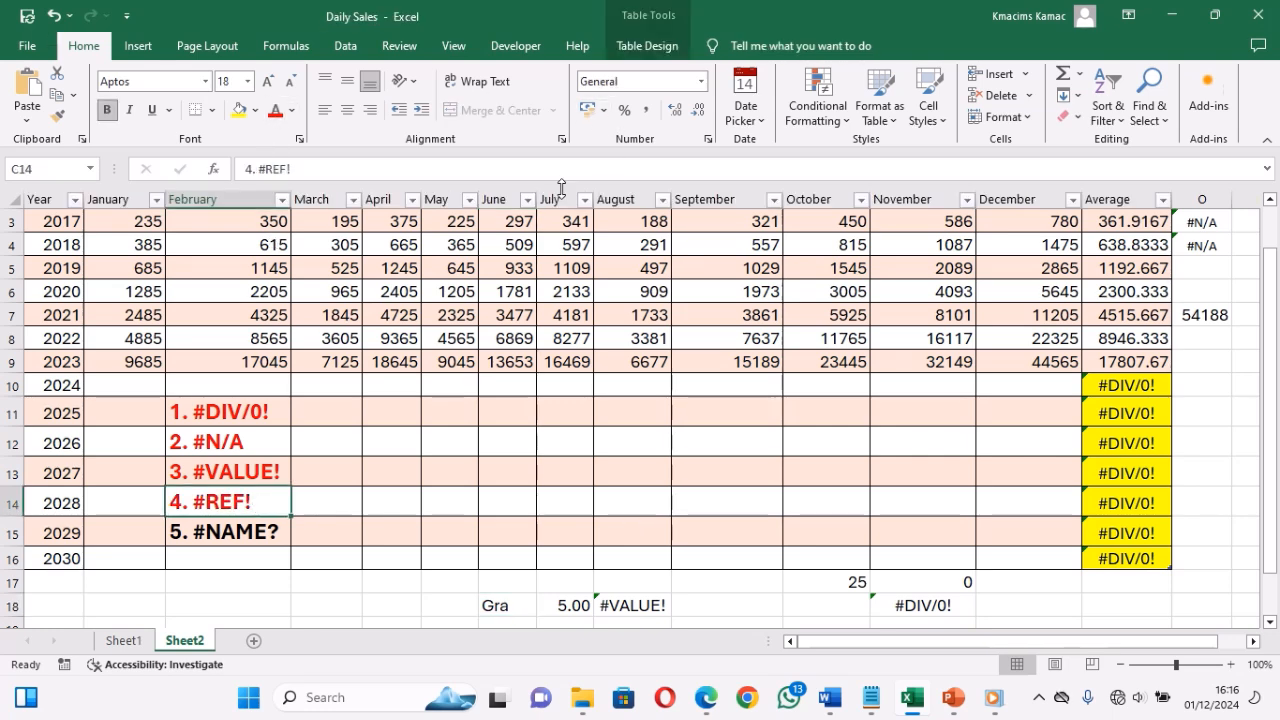
Step: Delete the sheet columns for July through December and undo the deletion
left_click_drag(548, 191, 992, 231)
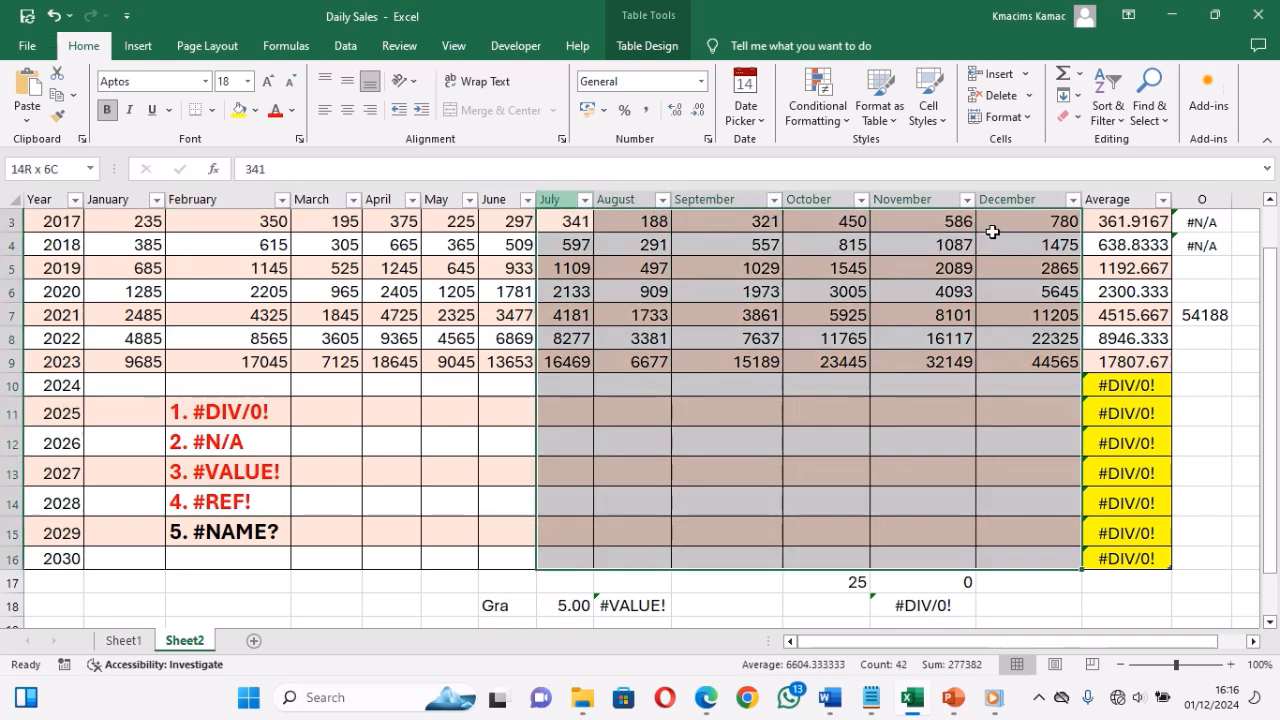
left_click(1032, 96)
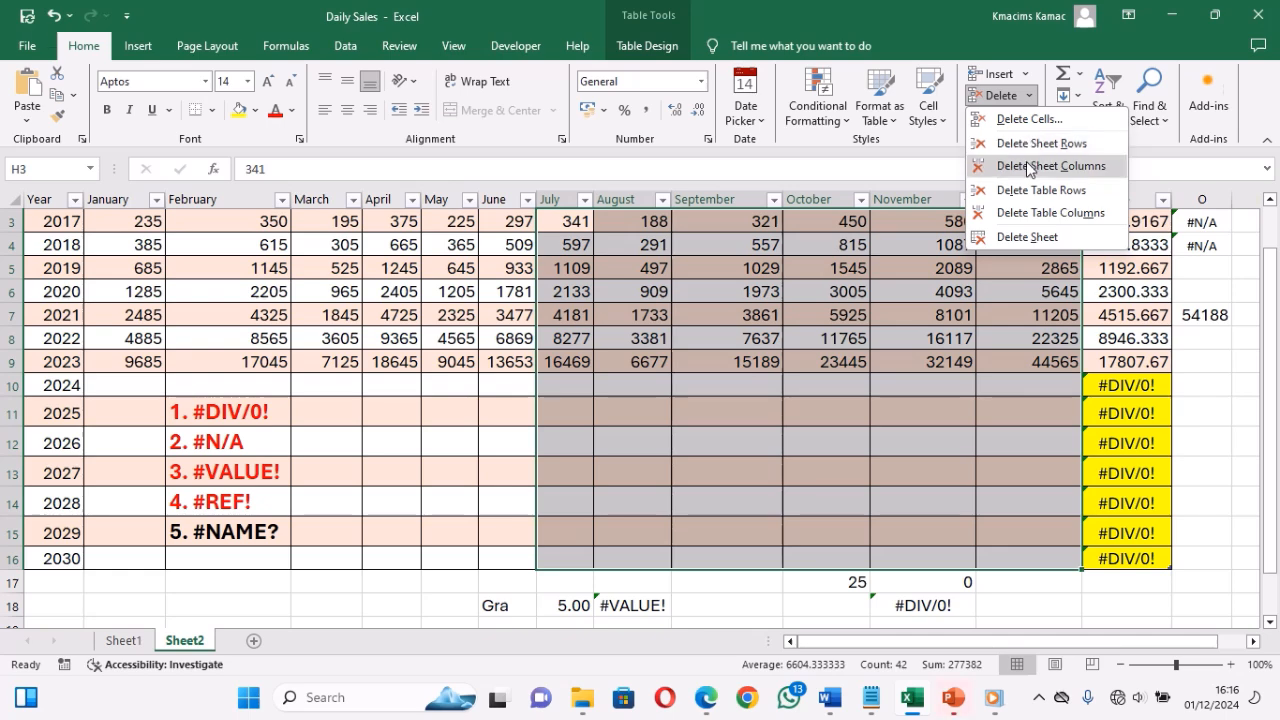
left_click(1030, 165)
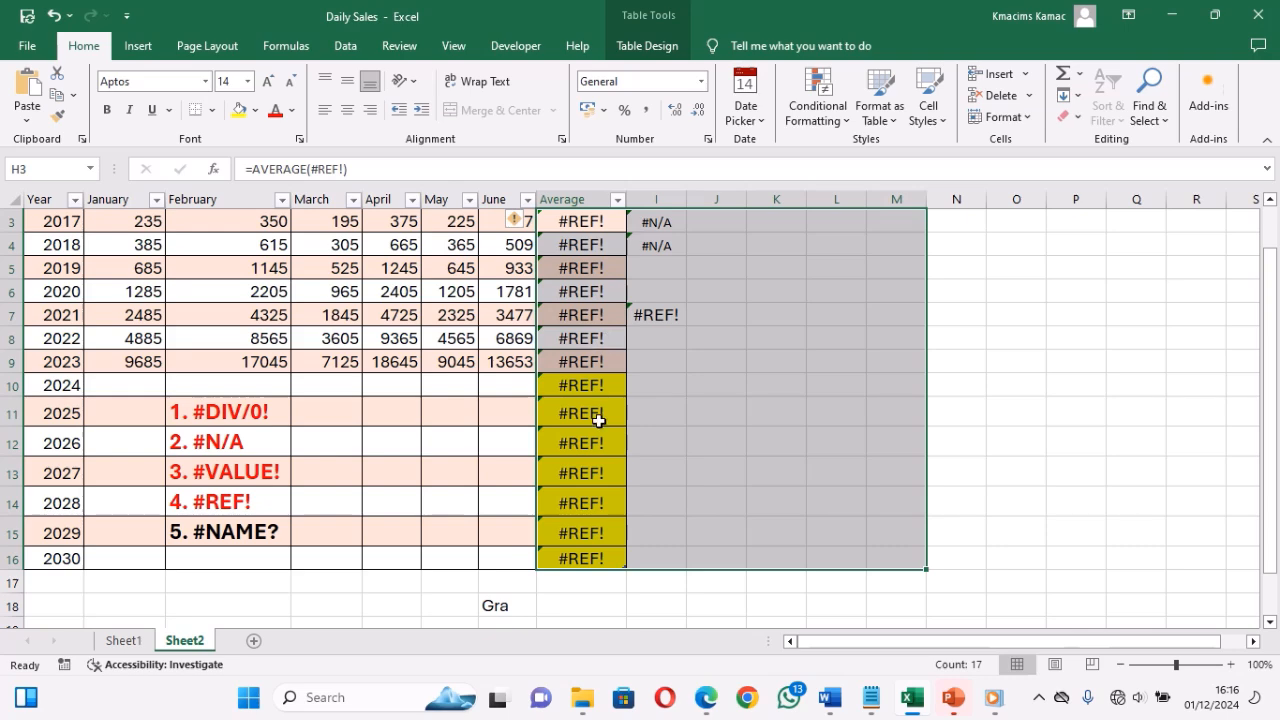
key("ctrl+z")
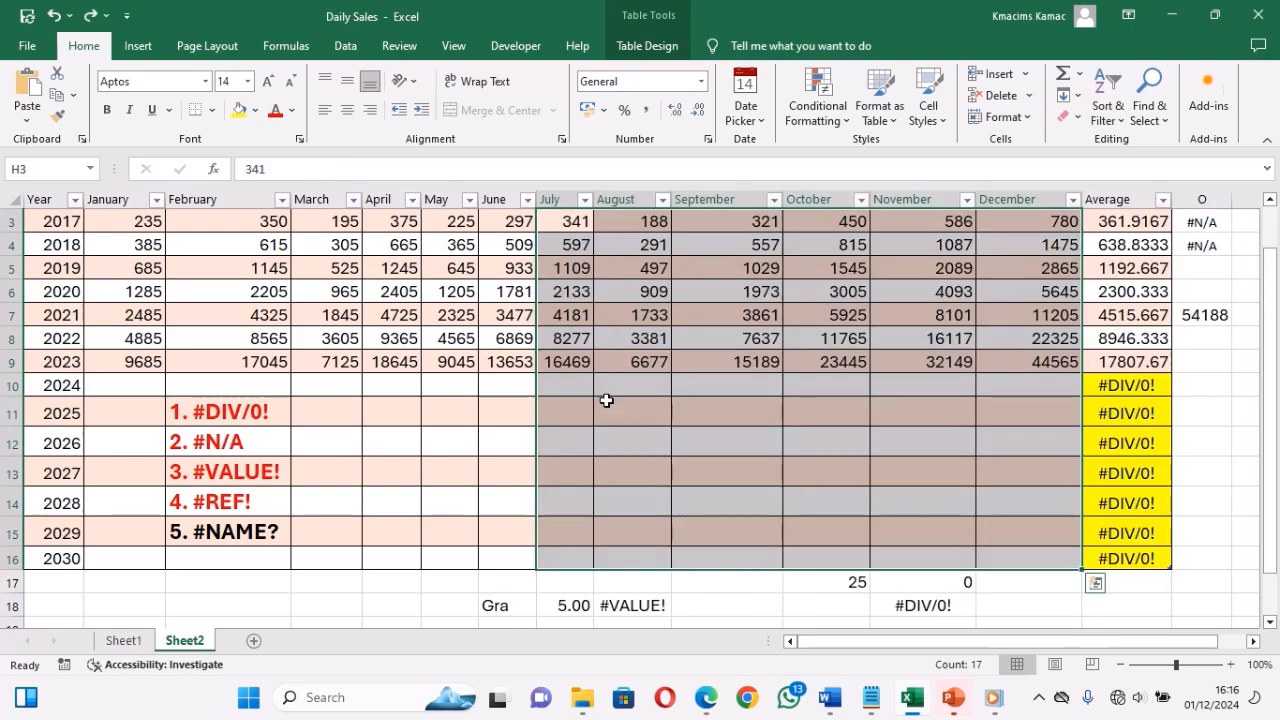
Step: Colour the "5. #NAME?" list entry in C15 red and misspell the SUM function in O7 as SUMA
left_click(254, 531)
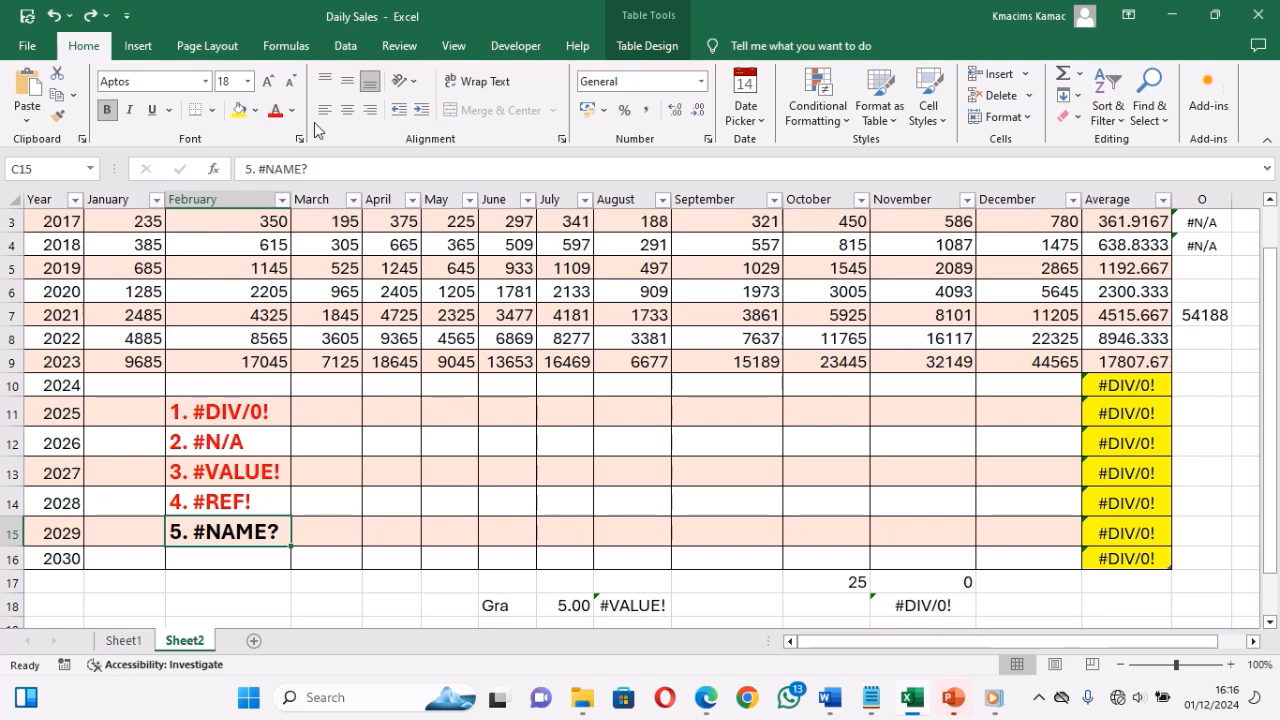
left_click(275, 109)
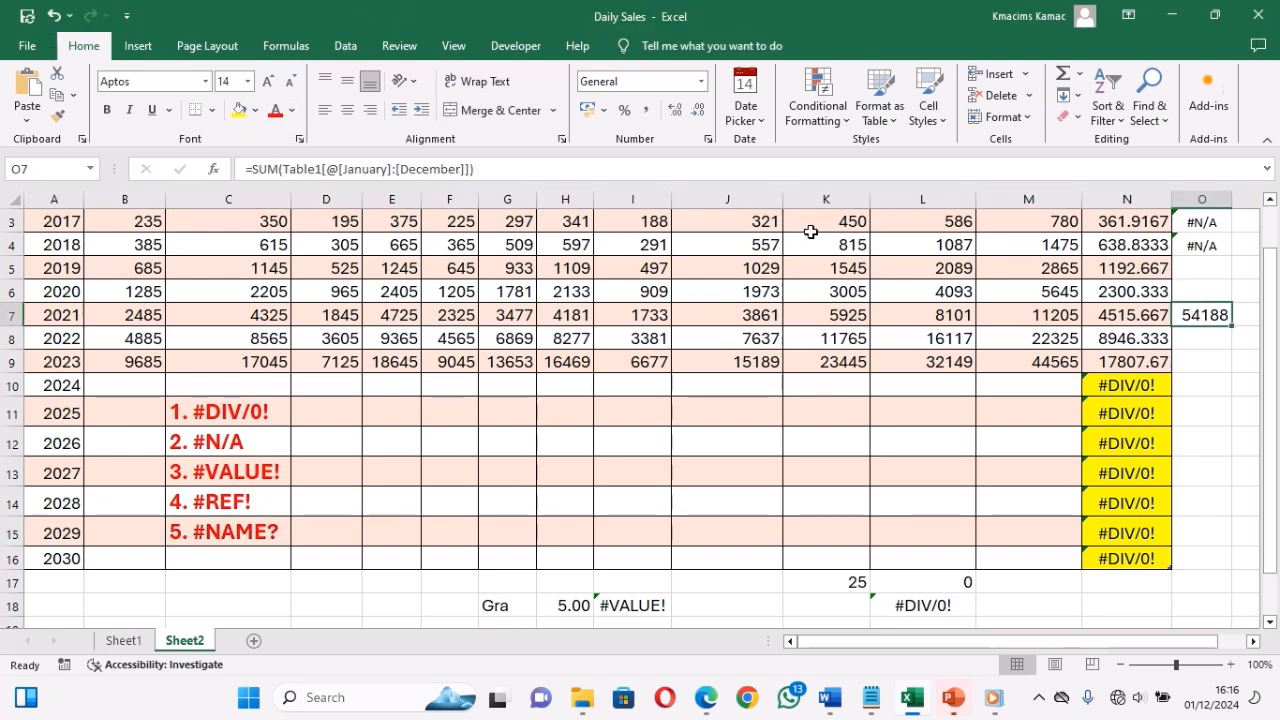
left_click(490, 169)
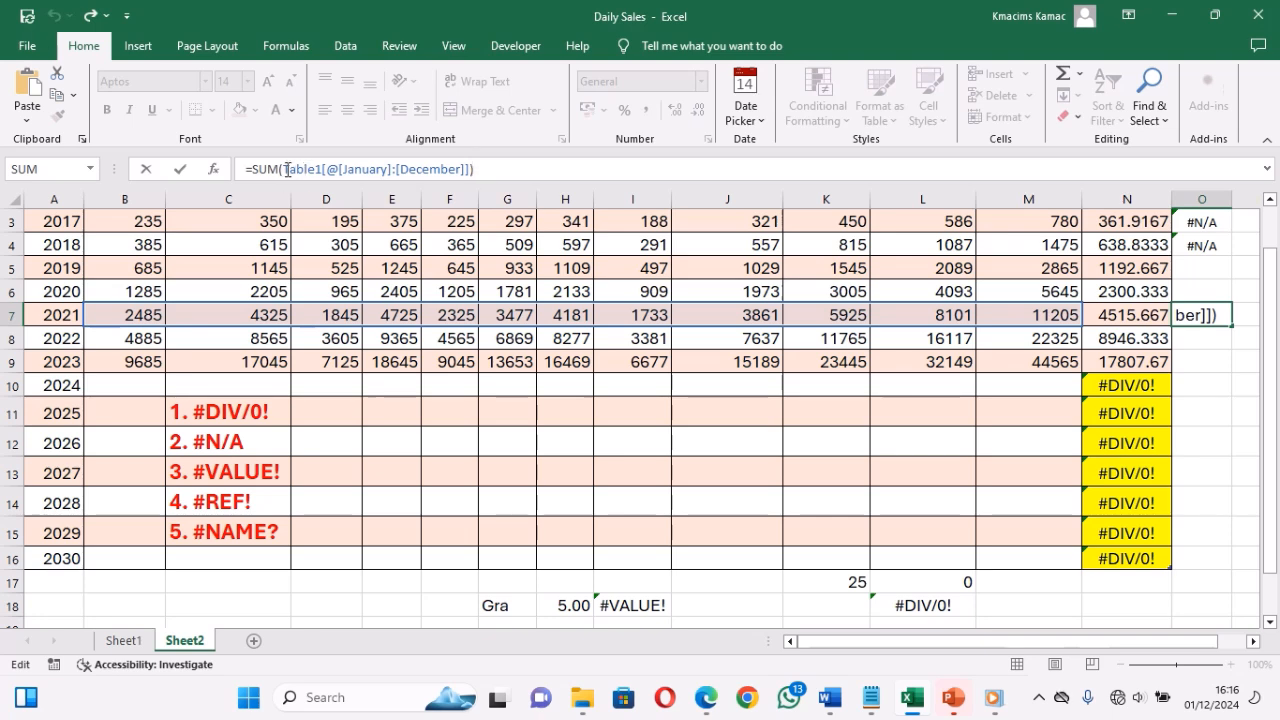
left_click(284, 169)
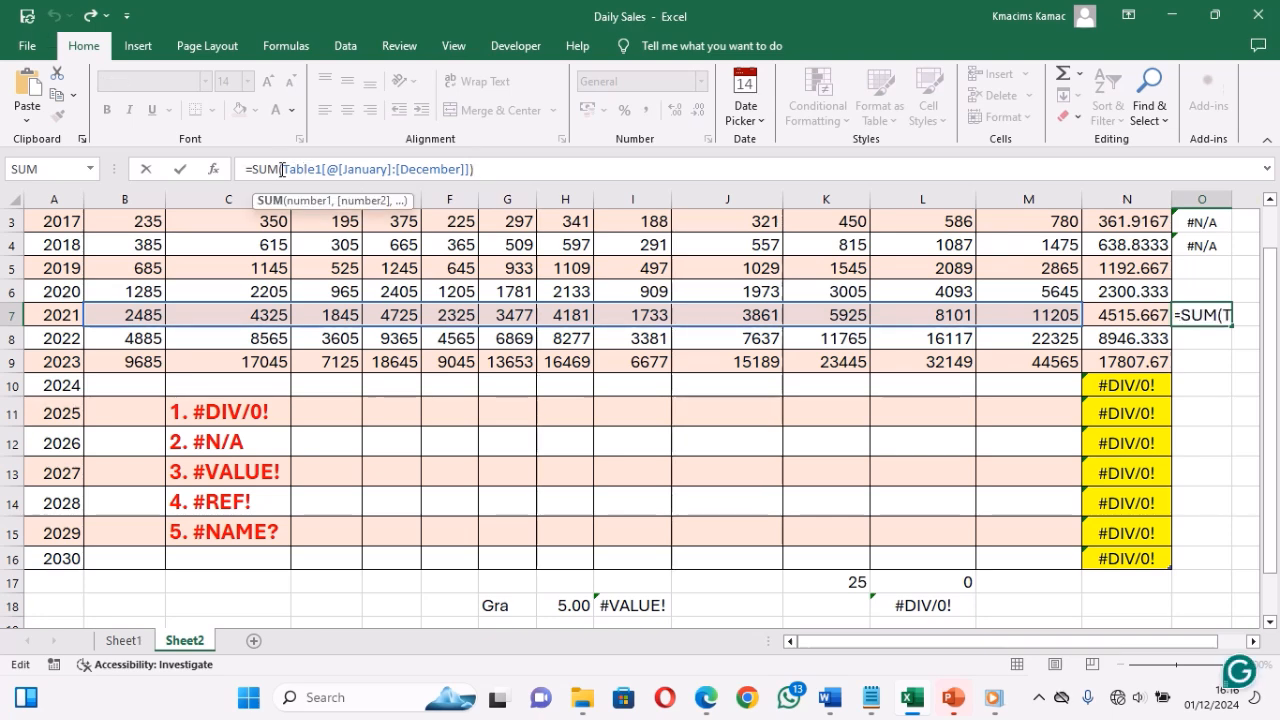
type("A")
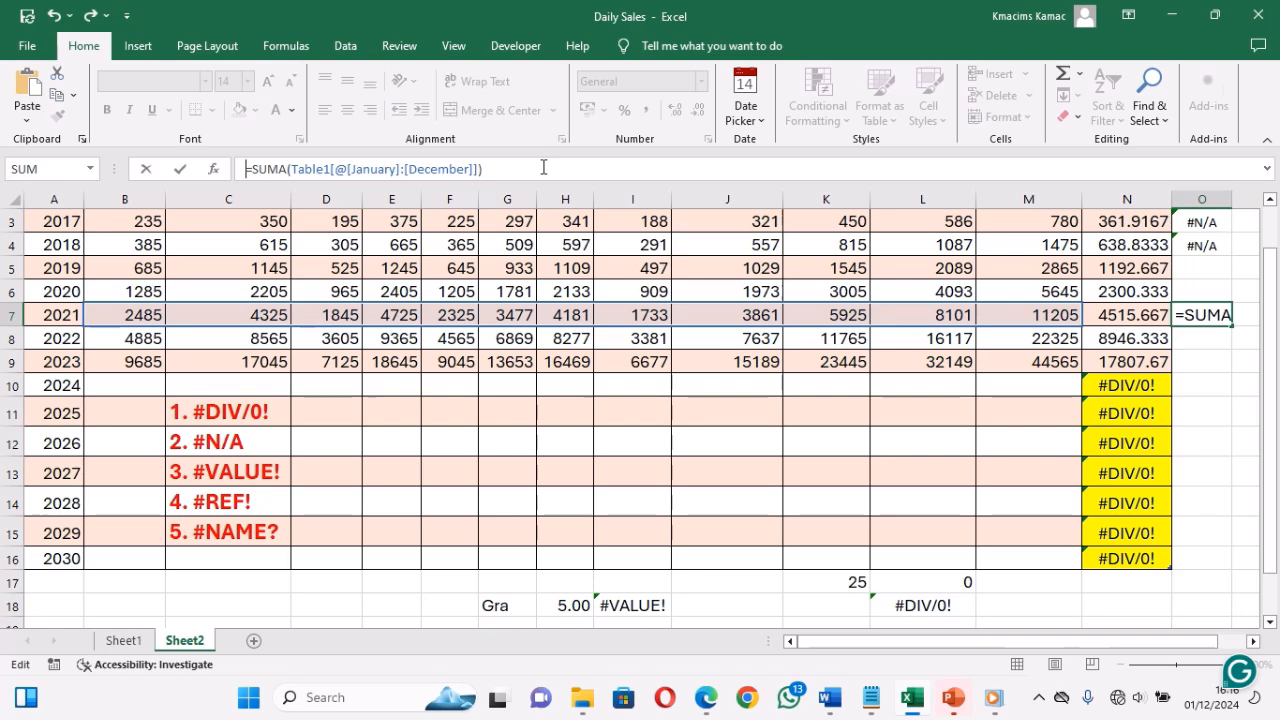
key("Return")
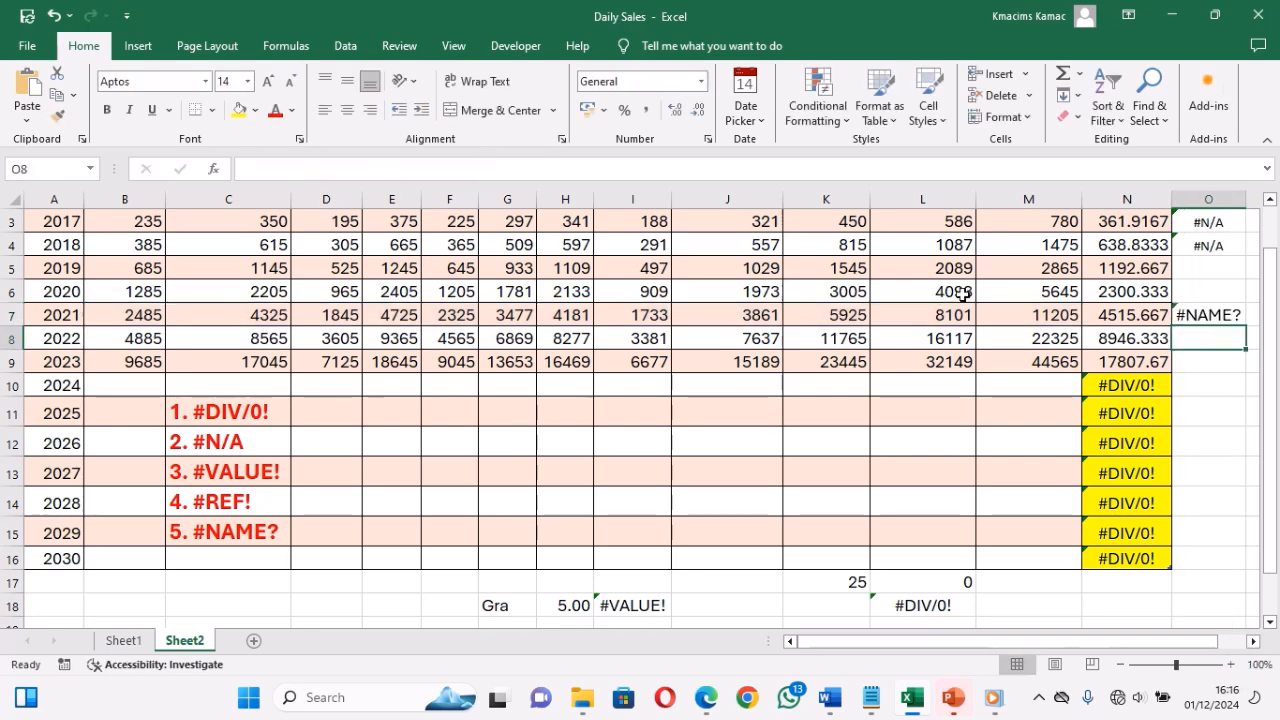
left_click(1210, 314)
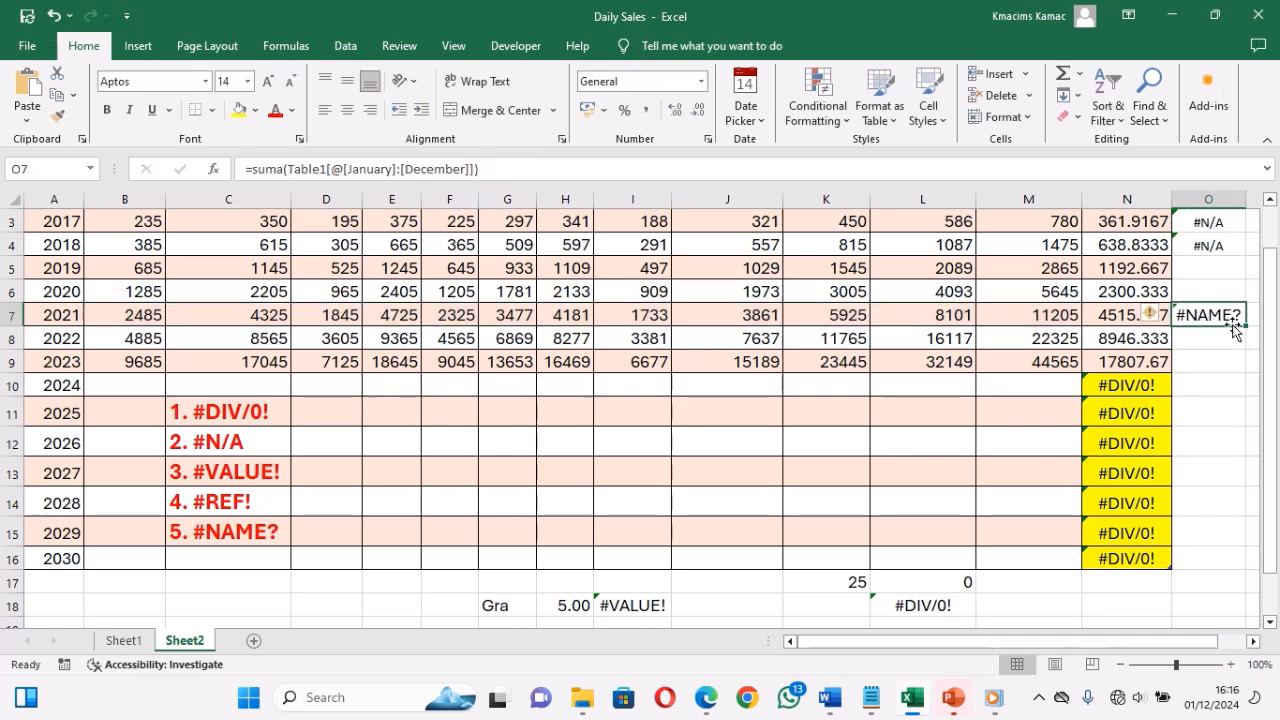
left_click(1045, 609)
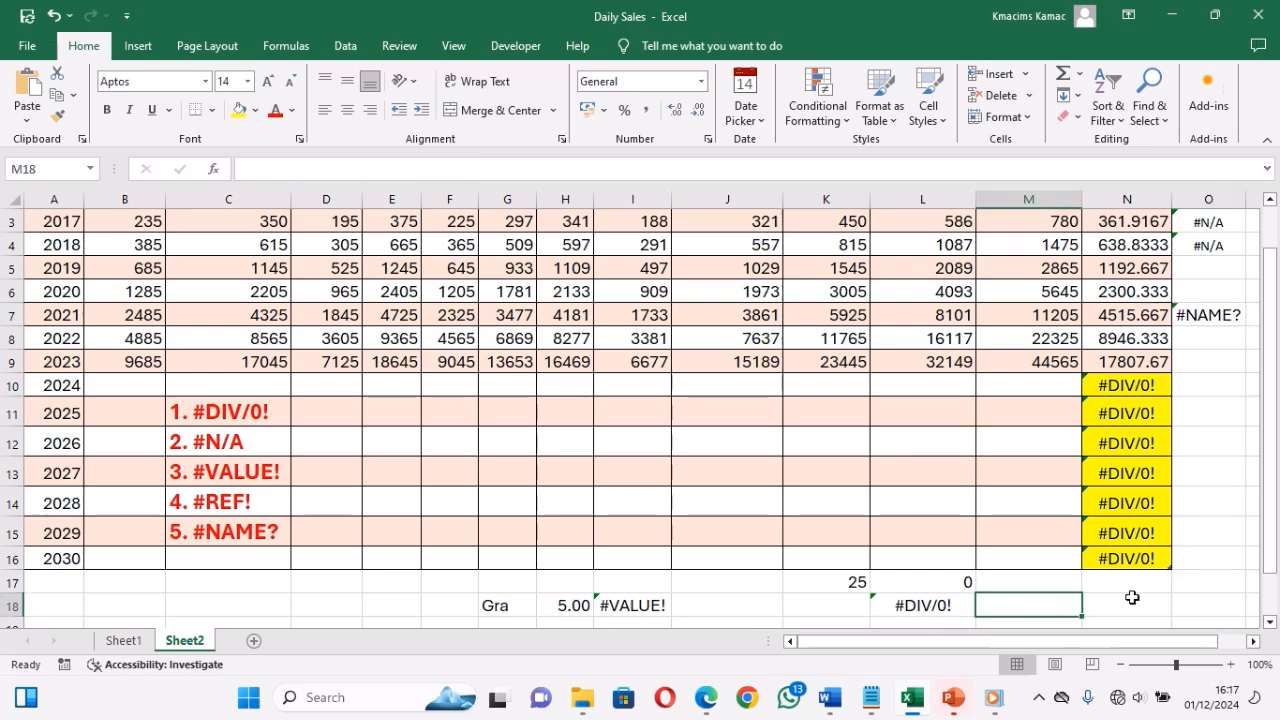
left_click(1271, 622)
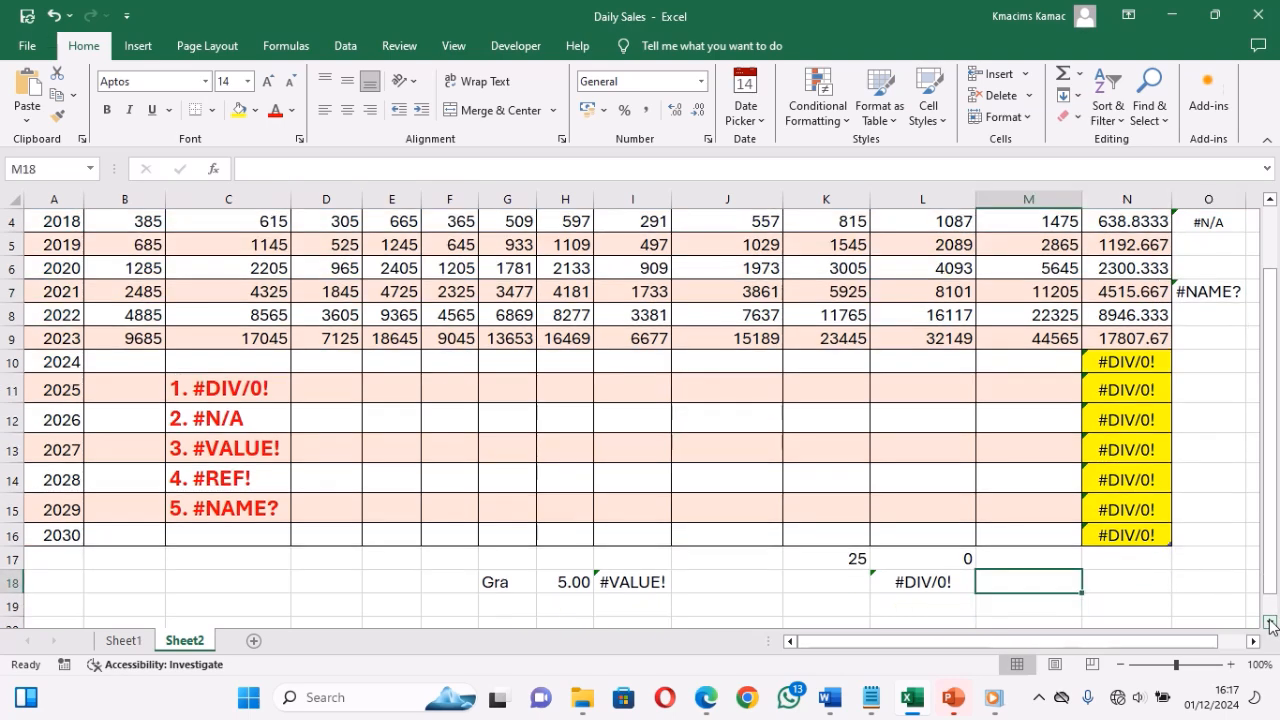
left_click(1271, 622)
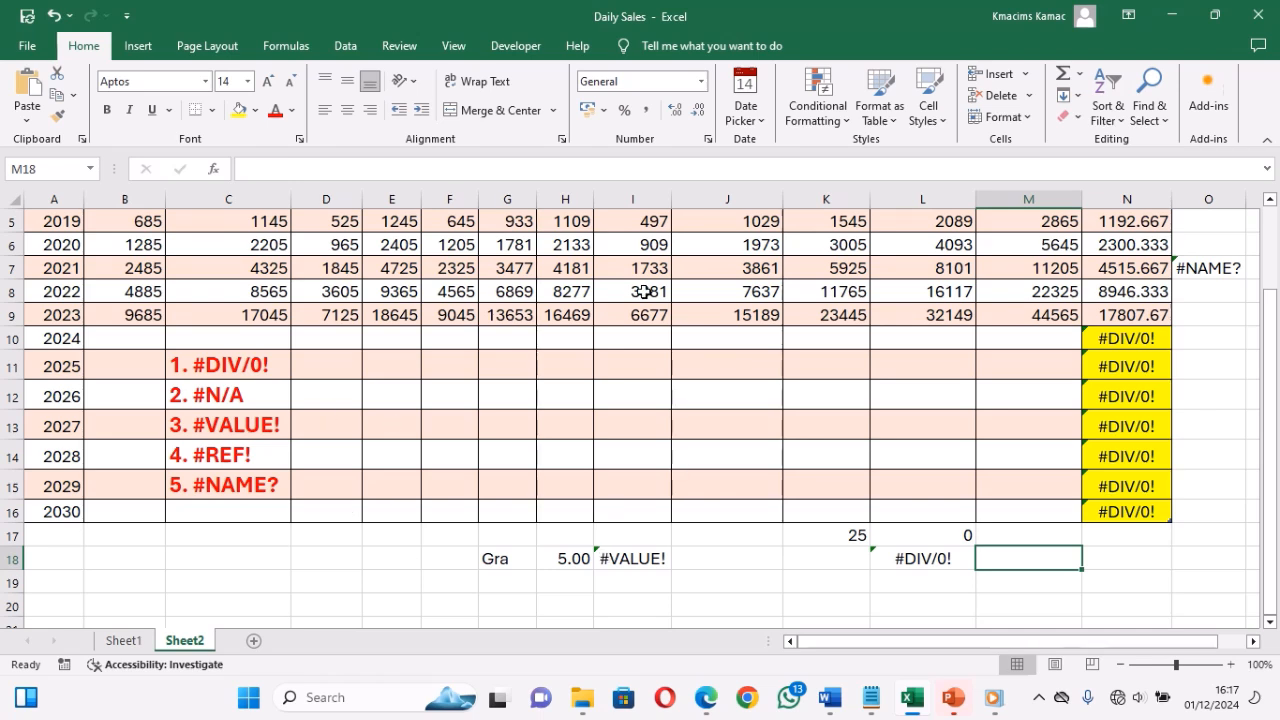
left_click(1205, 284)
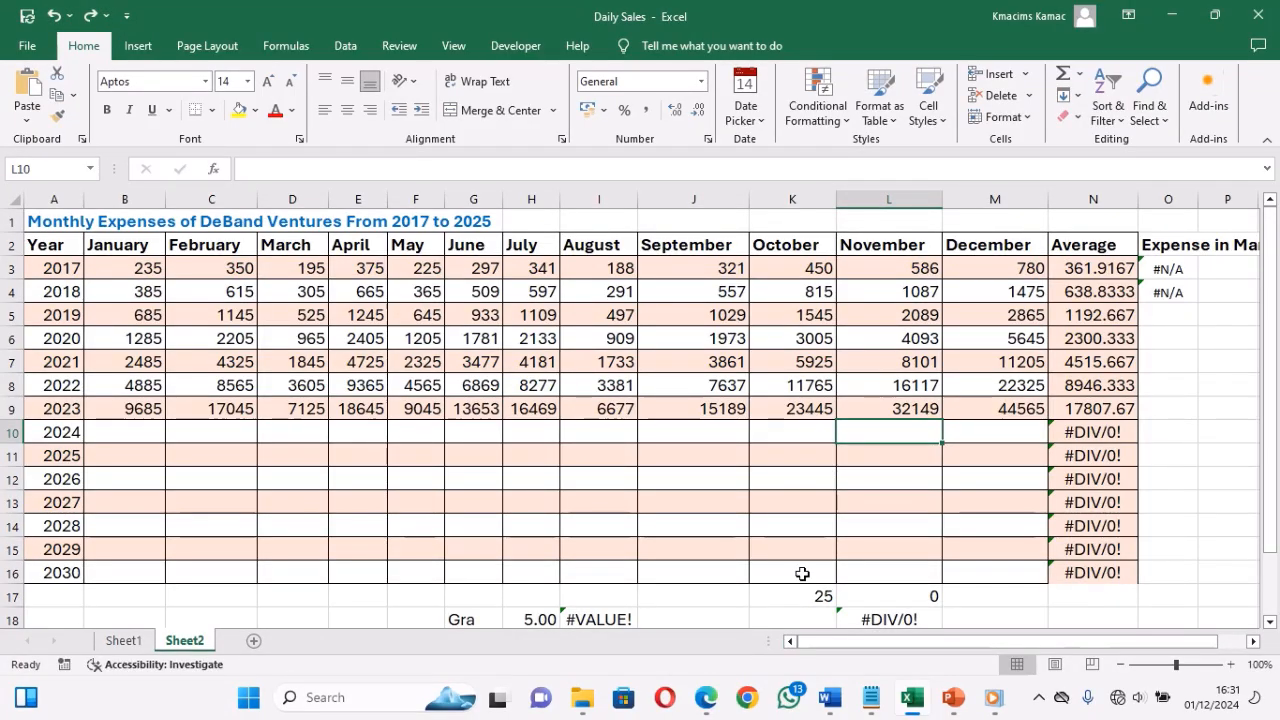
left_click(858, 572)
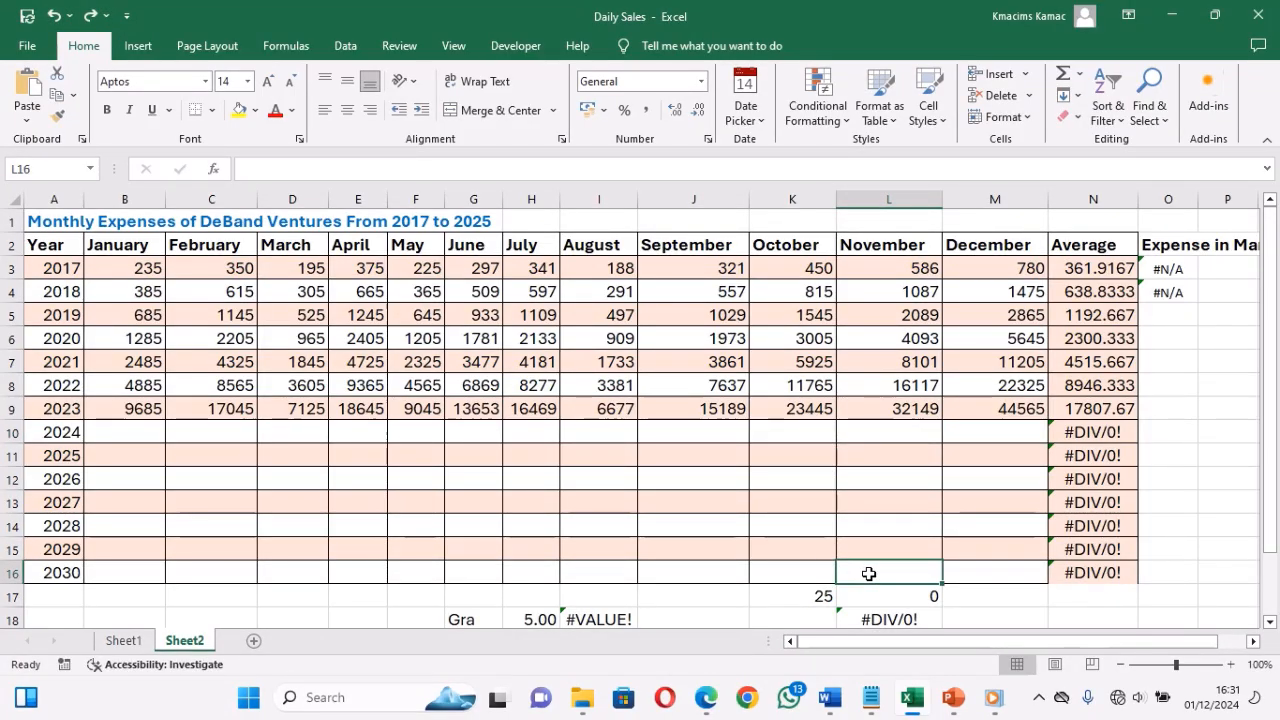
left_click(776, 530)
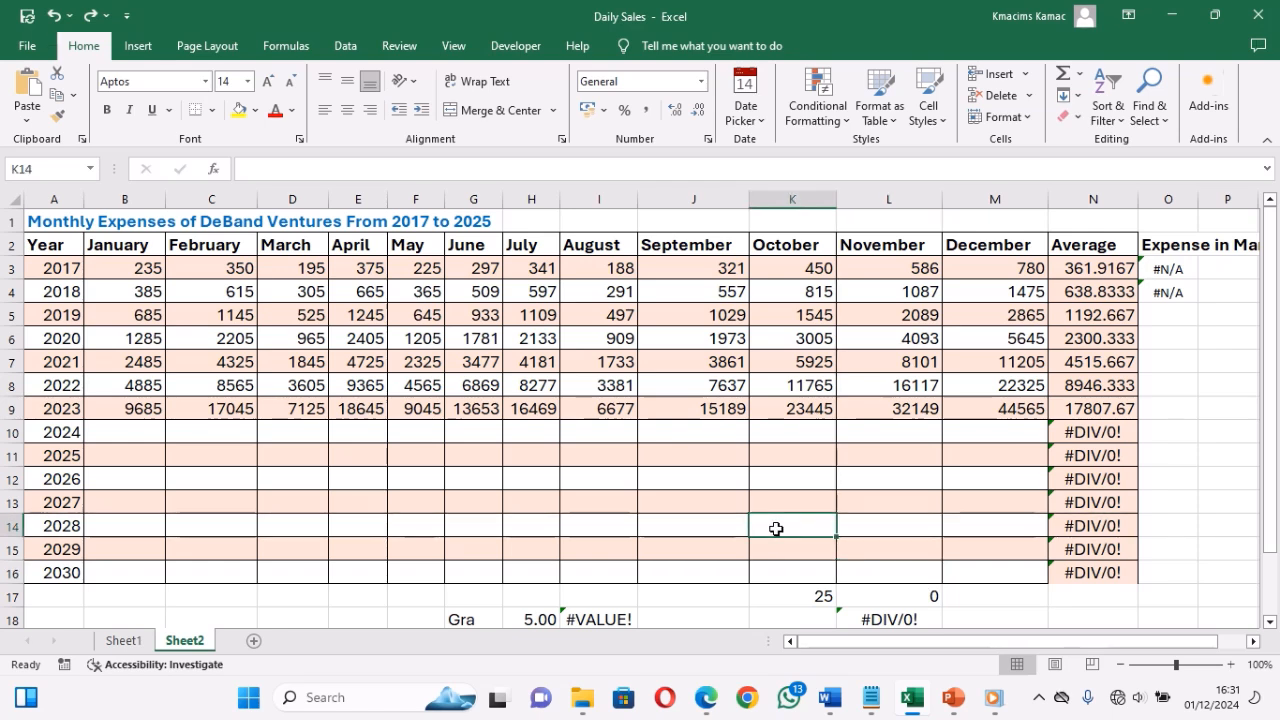
left_click(683, 439)
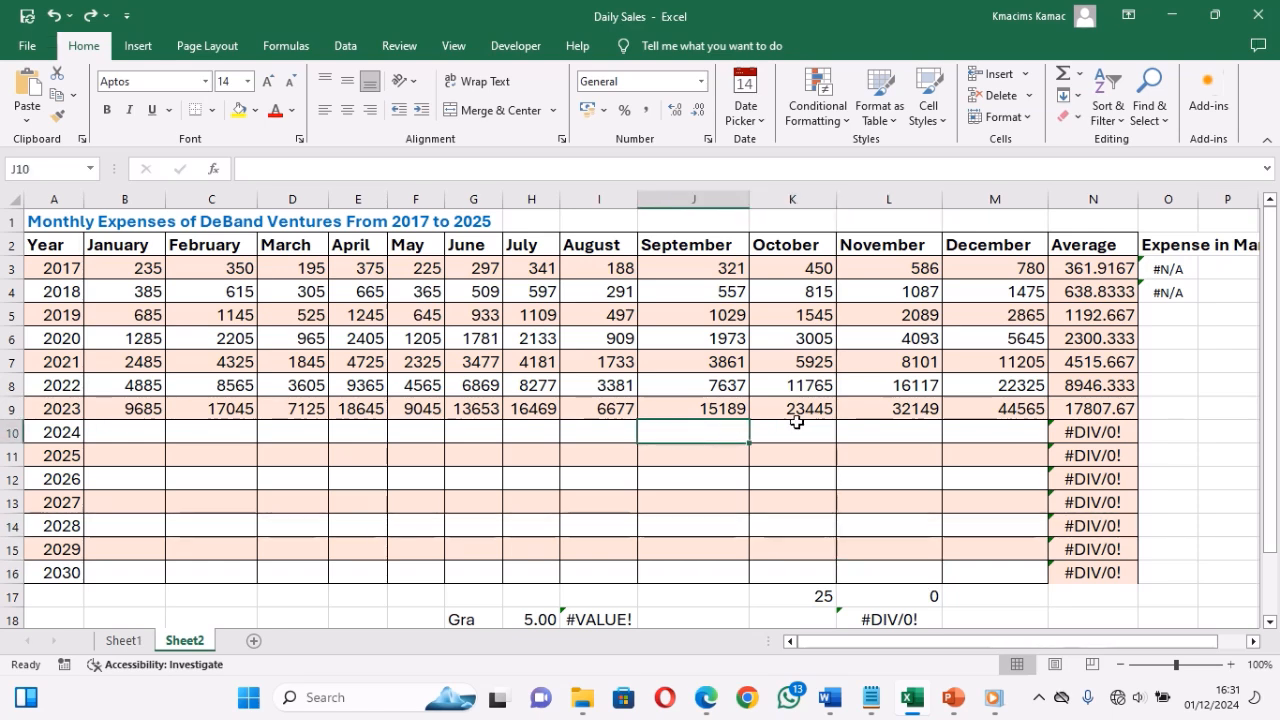
Step: Examine the AVERAGE formulas for 2017 in N3 and for 2024 in N10
left_click(1088, 270)
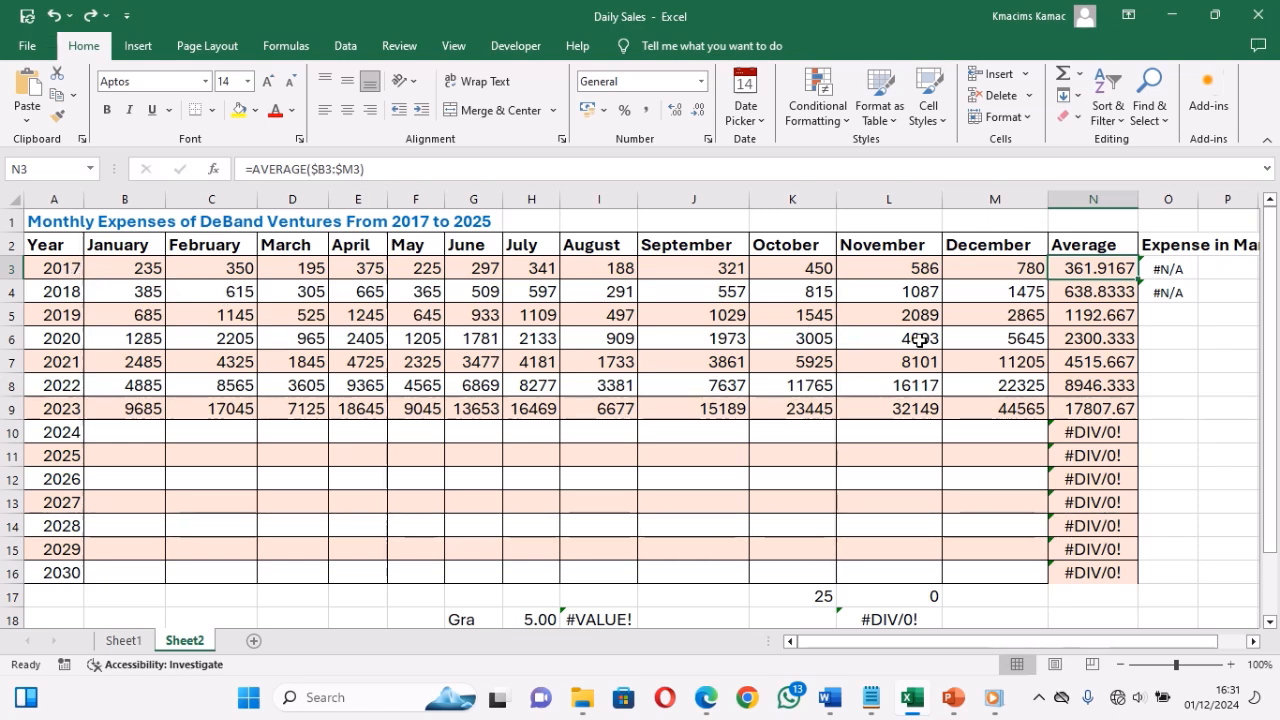
left_click(880, 310)
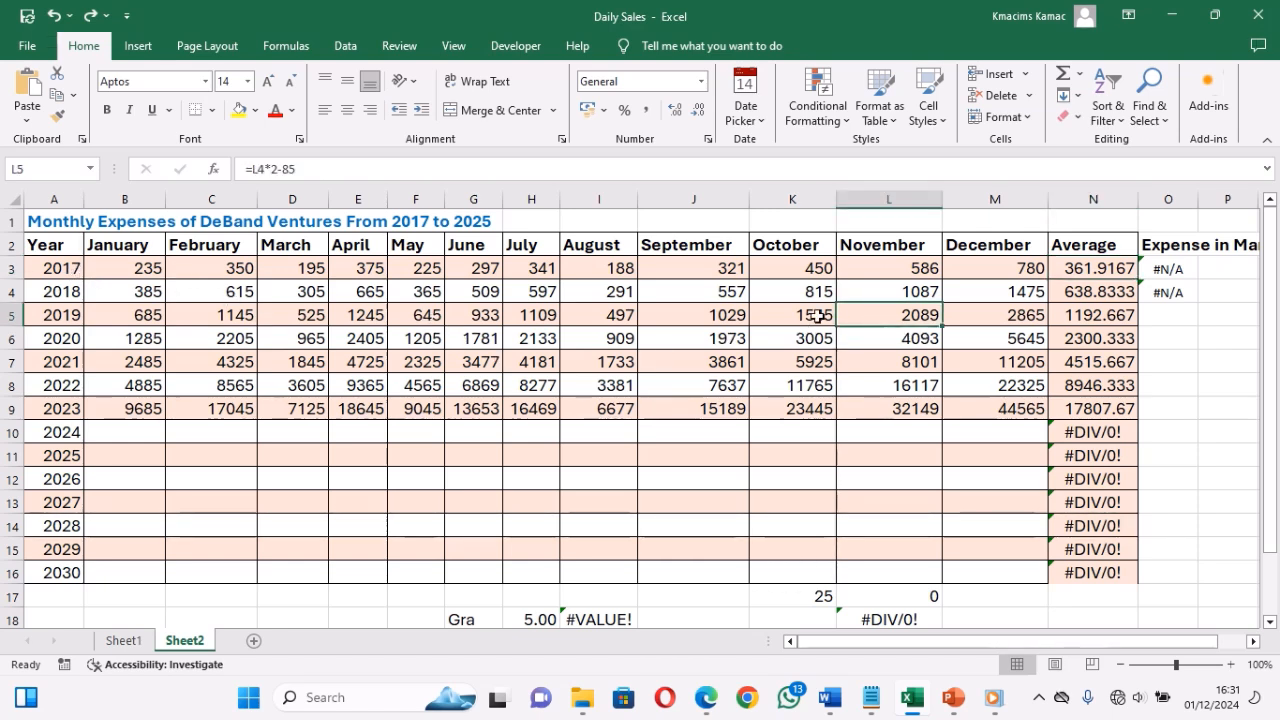
left_click(1087, 269)
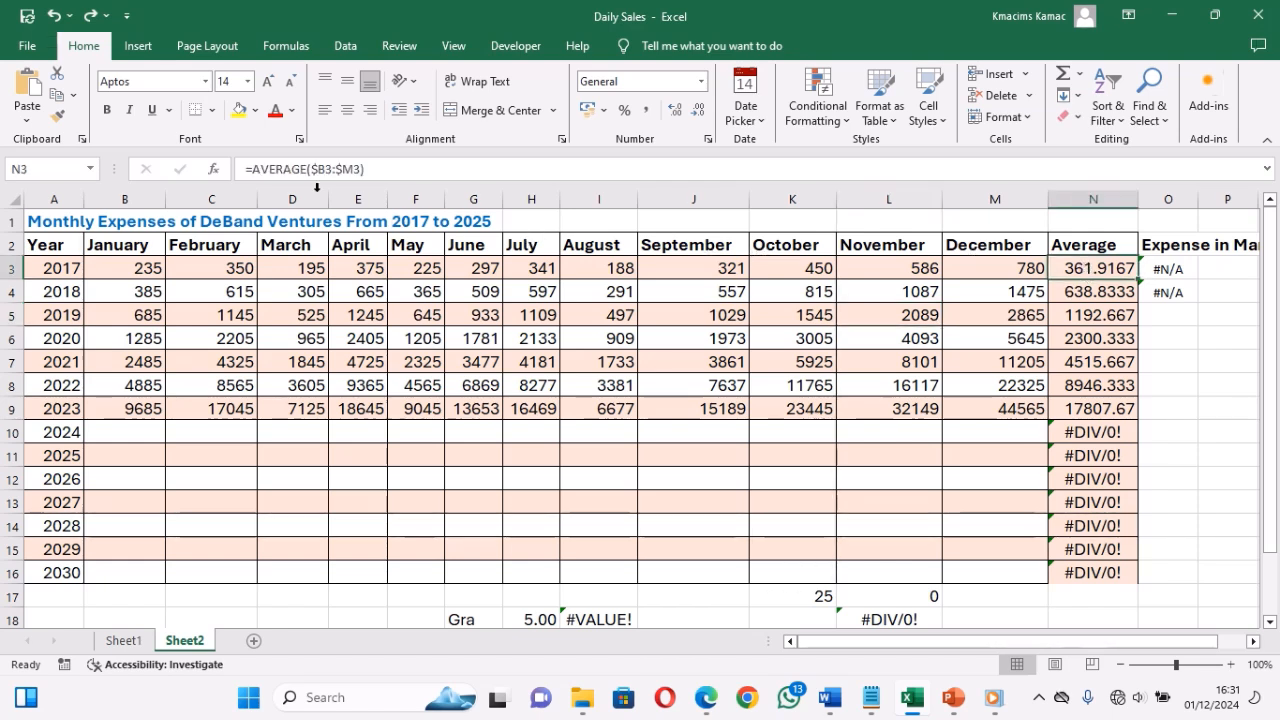
left_click(252, 170)
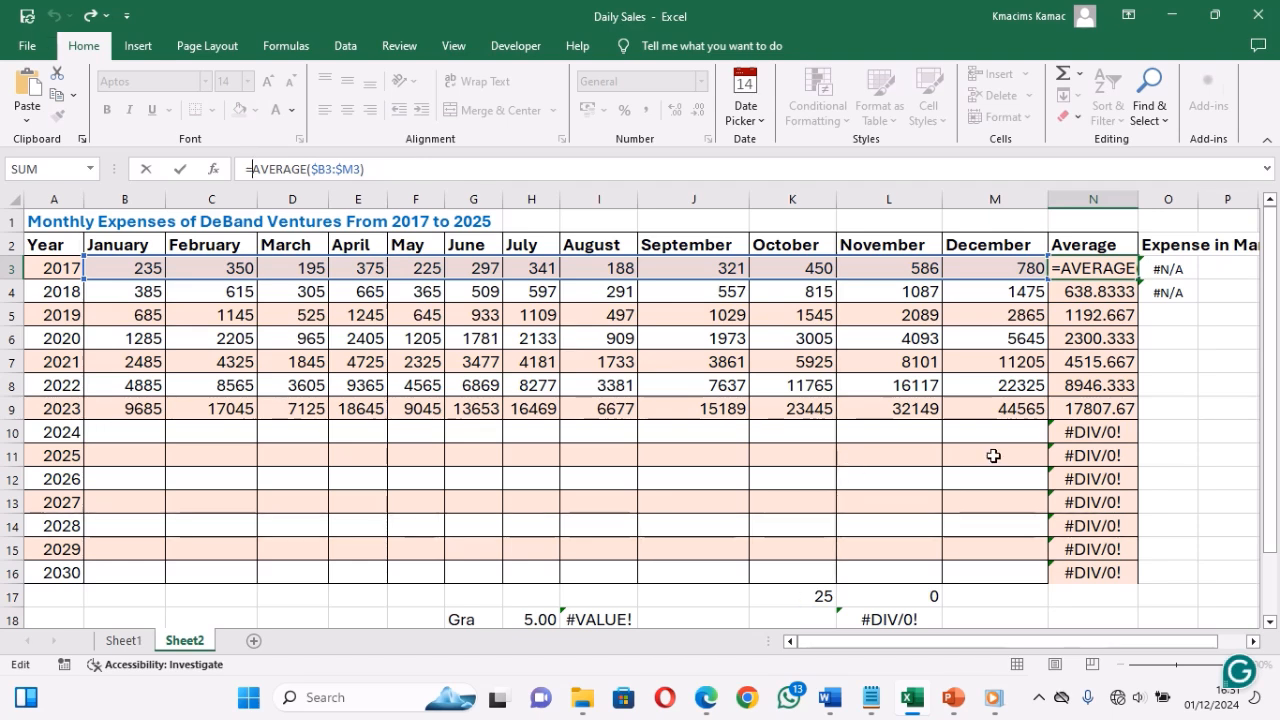
left_click(1093, 432)
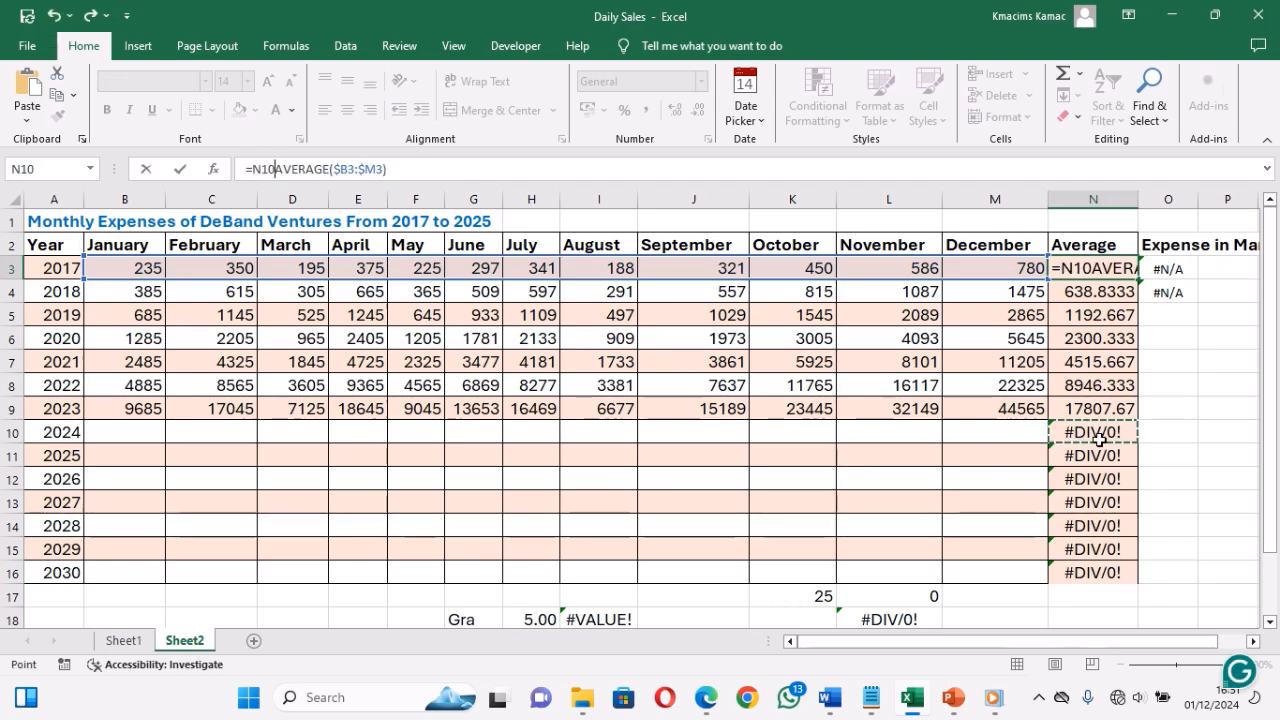
key("Escape")
left_click(1100, 437)
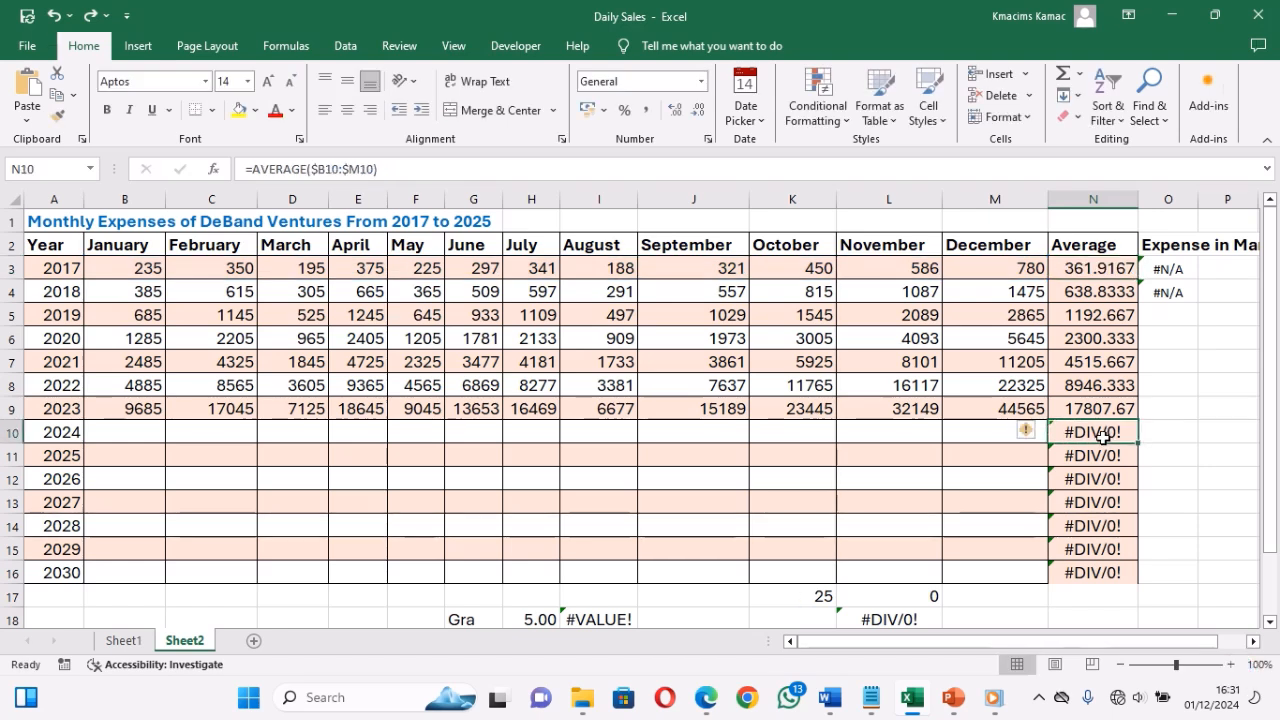
Step: Re-enter the 2017 average formula =AVERAGE($B3:$M3) in N3 and fill it down through N16
left_click(1072, 270)
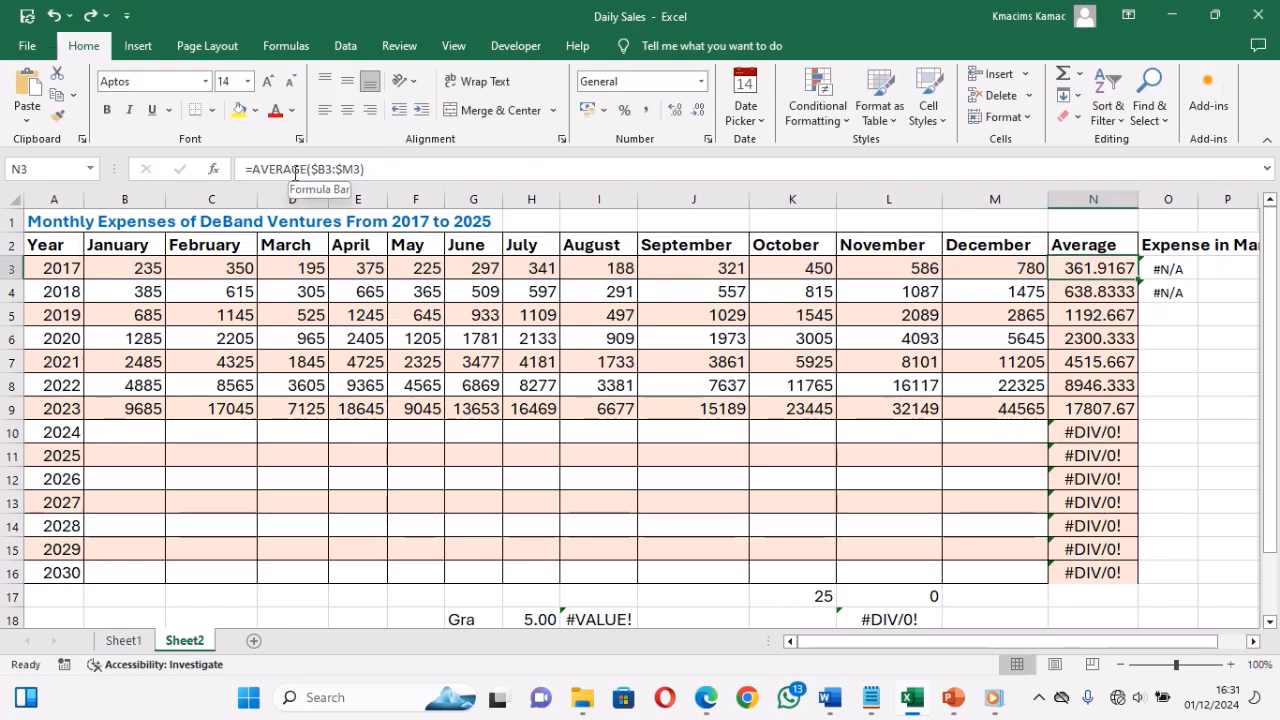
left_click(365, 169)
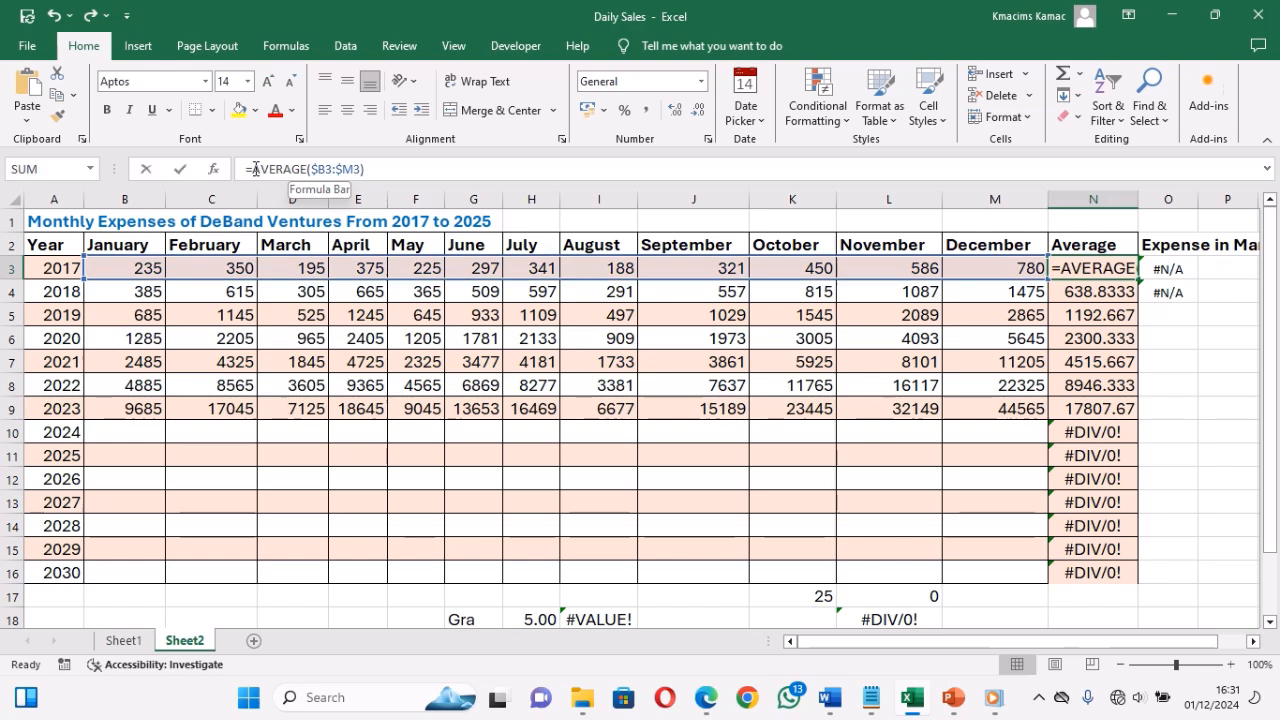
left_click(375, 169)
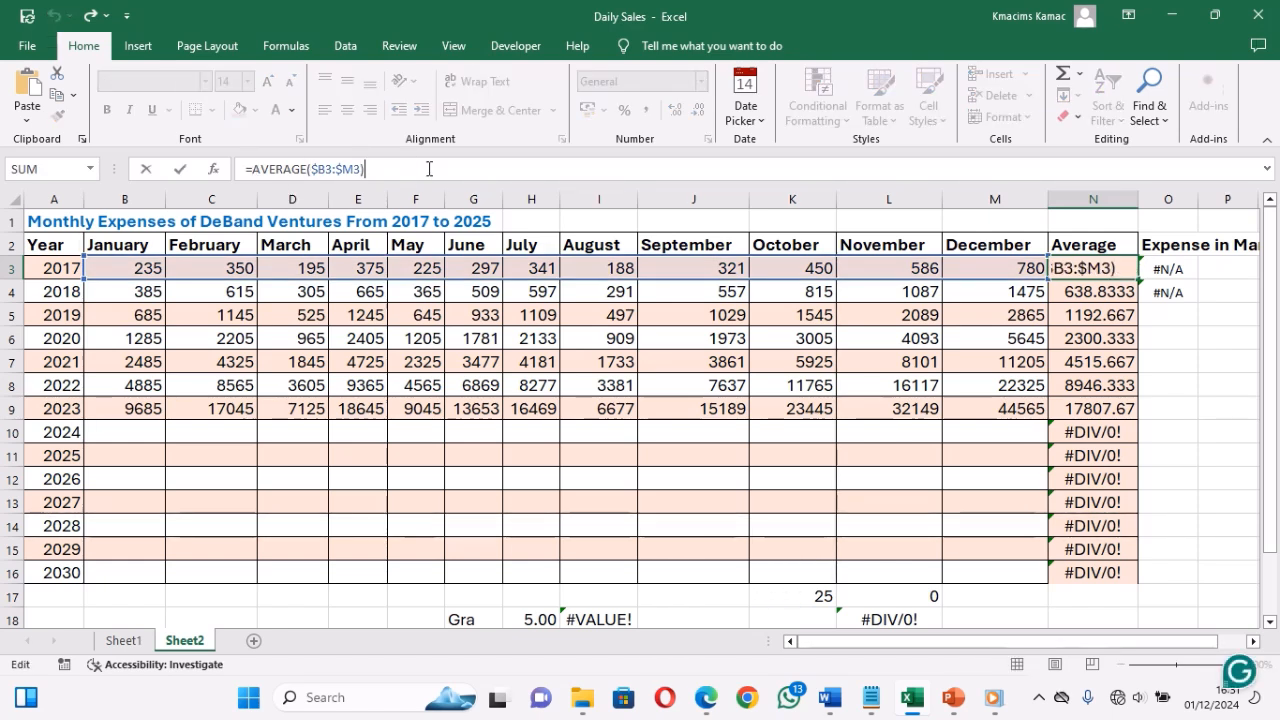
key("Return")
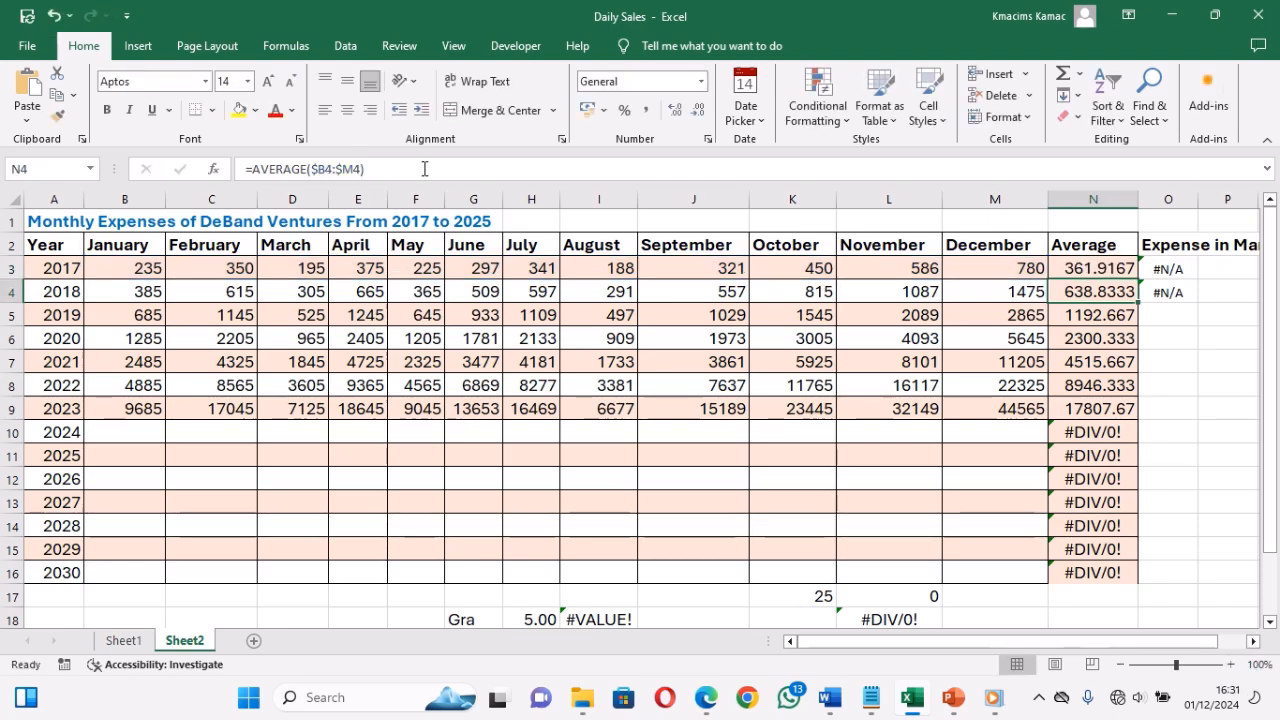
left_click(1082, 269)
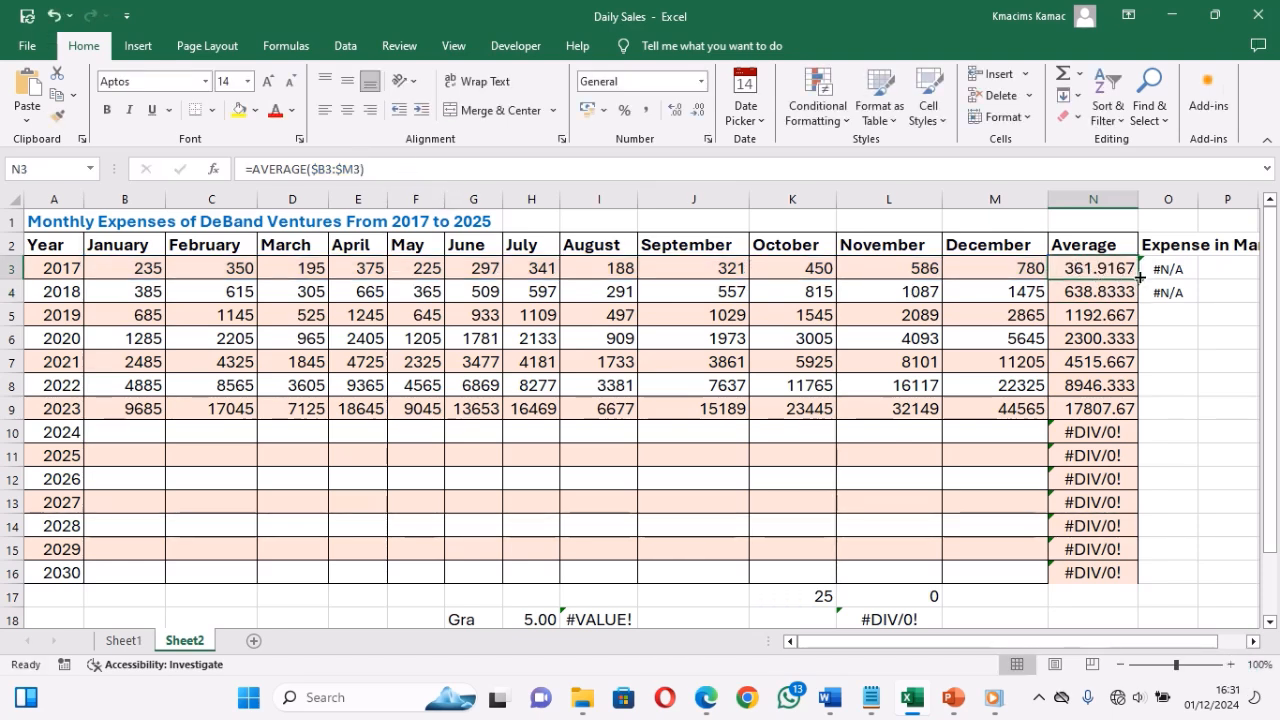
left_click_drag(1138, 281, 1151, 578)
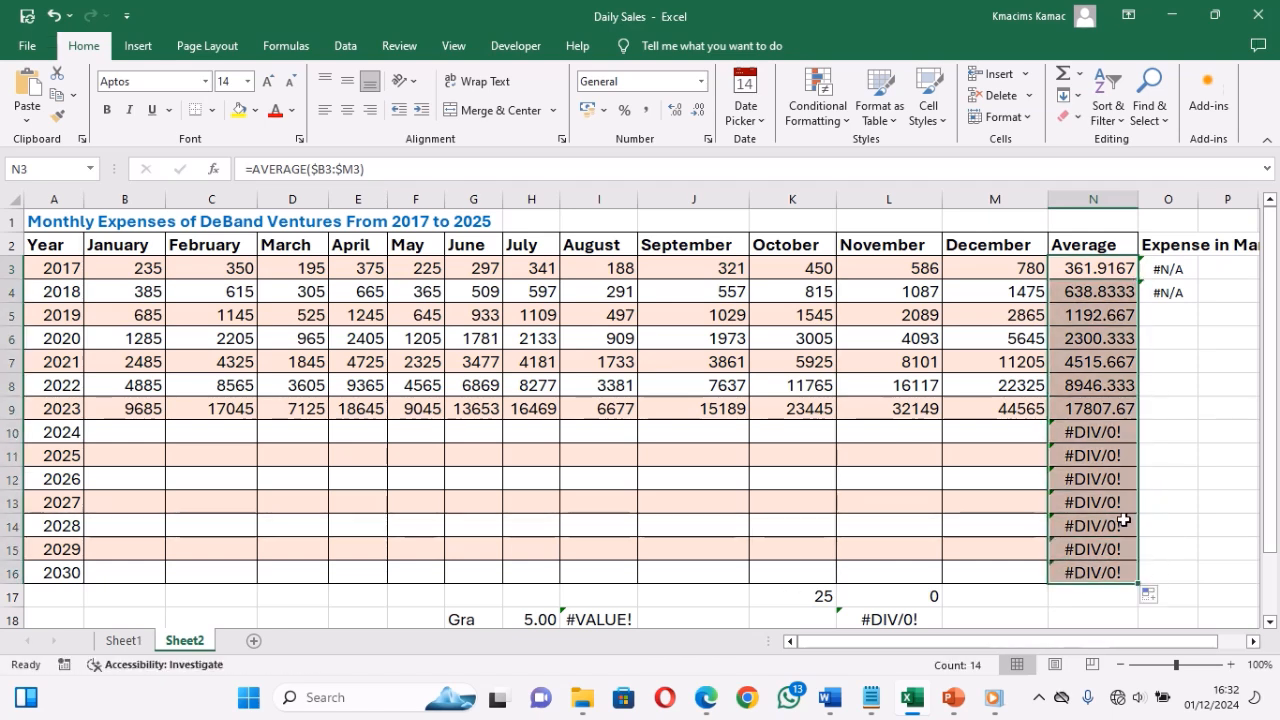
Step: Check the filled average formulas from N10 through N16 and return to the 2017 average in N3
left_click(1085, 440)
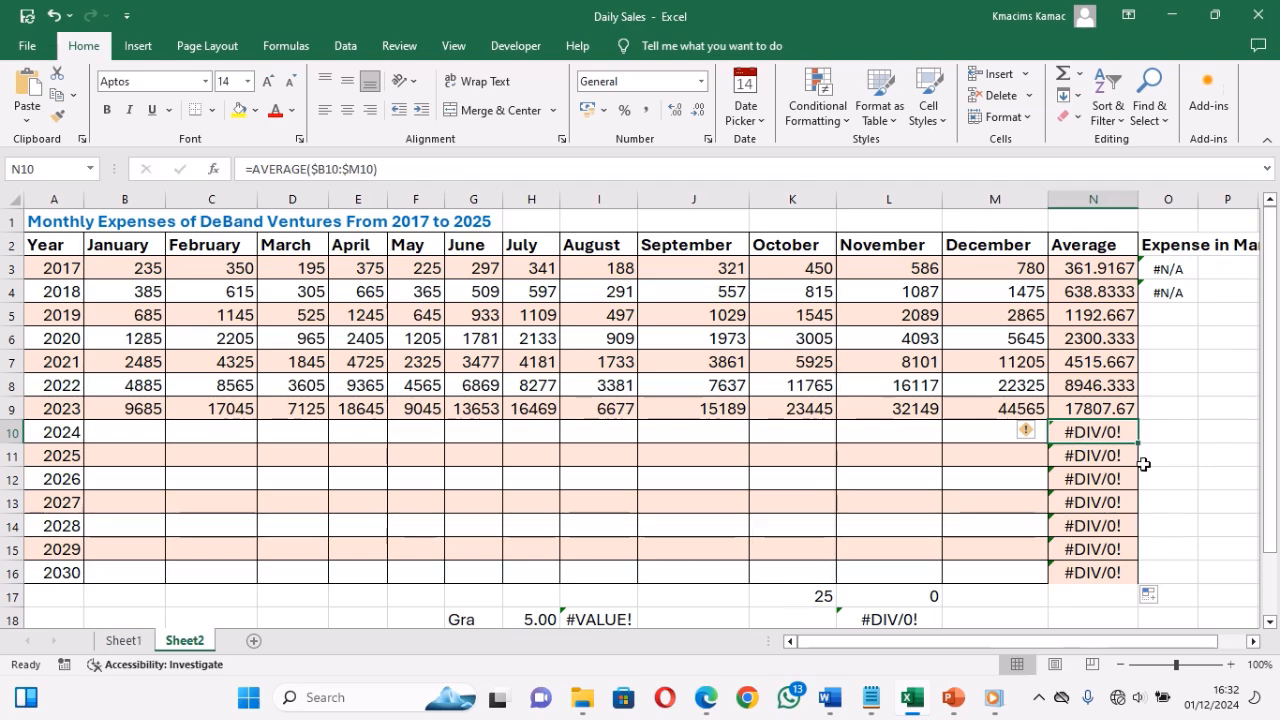
key("Down")
key("Down")
key("Down")
key("Down")
key("Down")
key("Down")
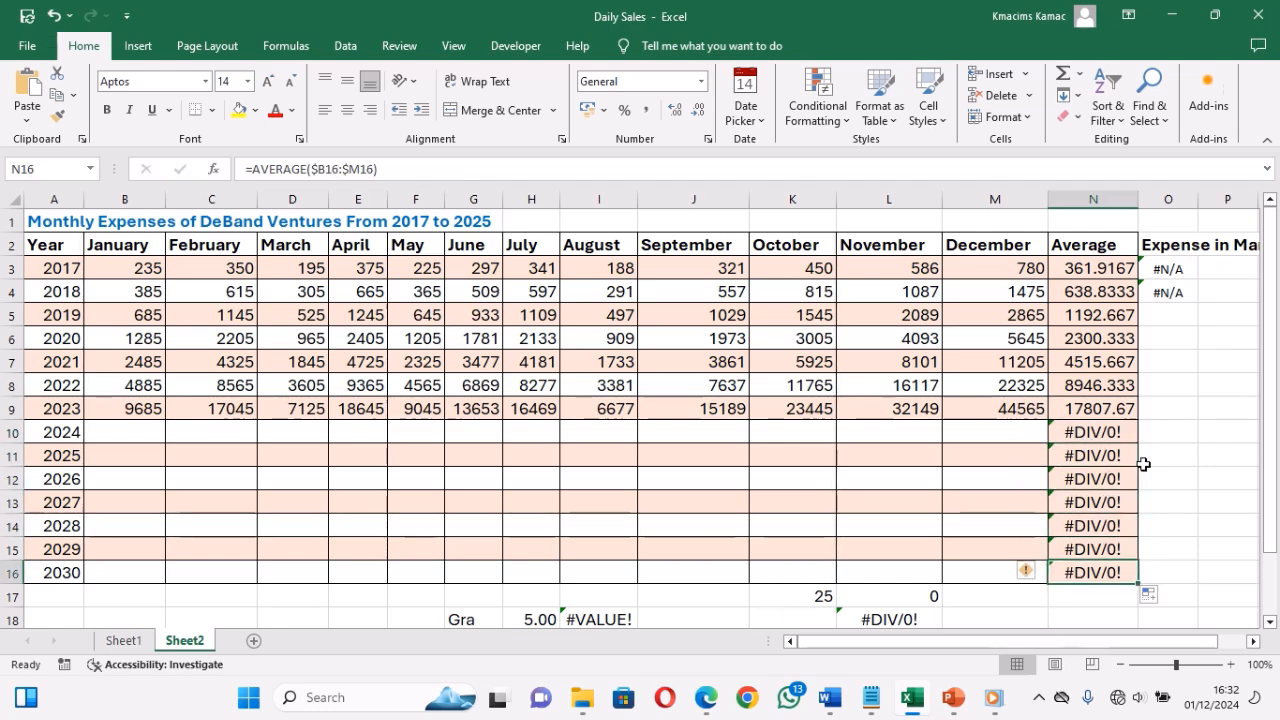
left_click(1084, 271)
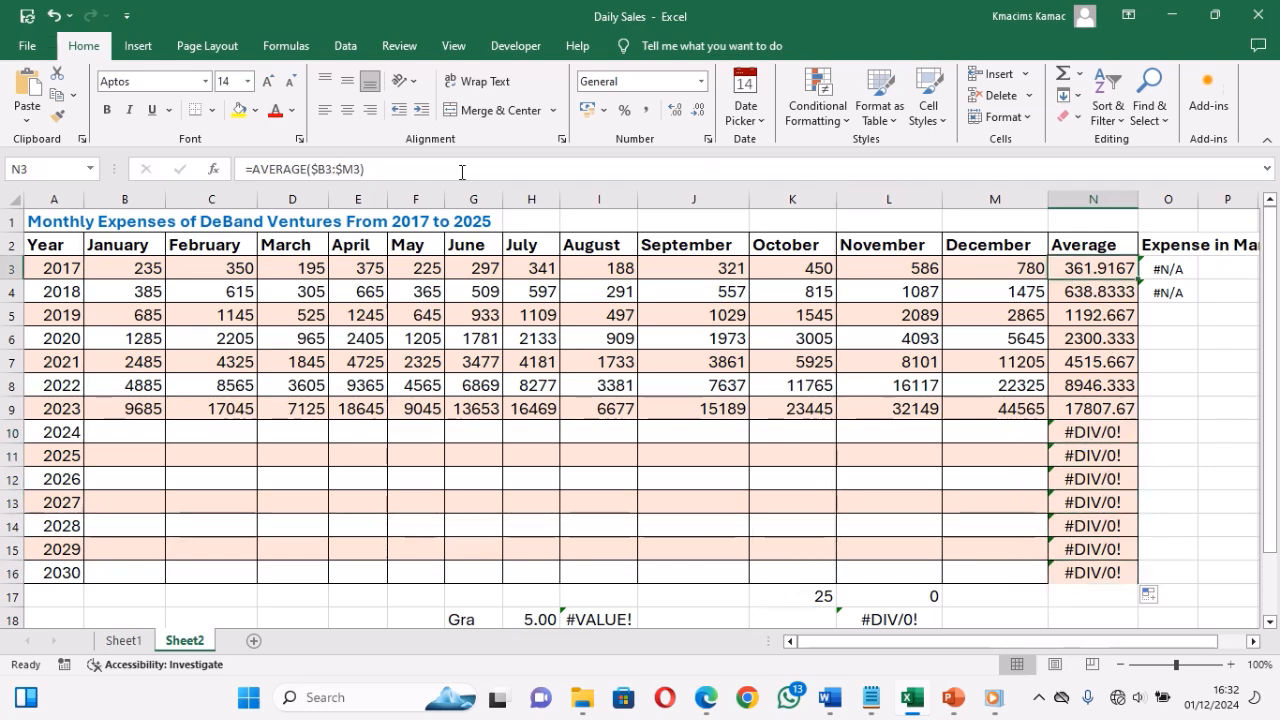
Step: Wrap the 2017 average in N3 in IFERROR with "No Data" as the error value and fill it down through N16
left_click(255, 169)
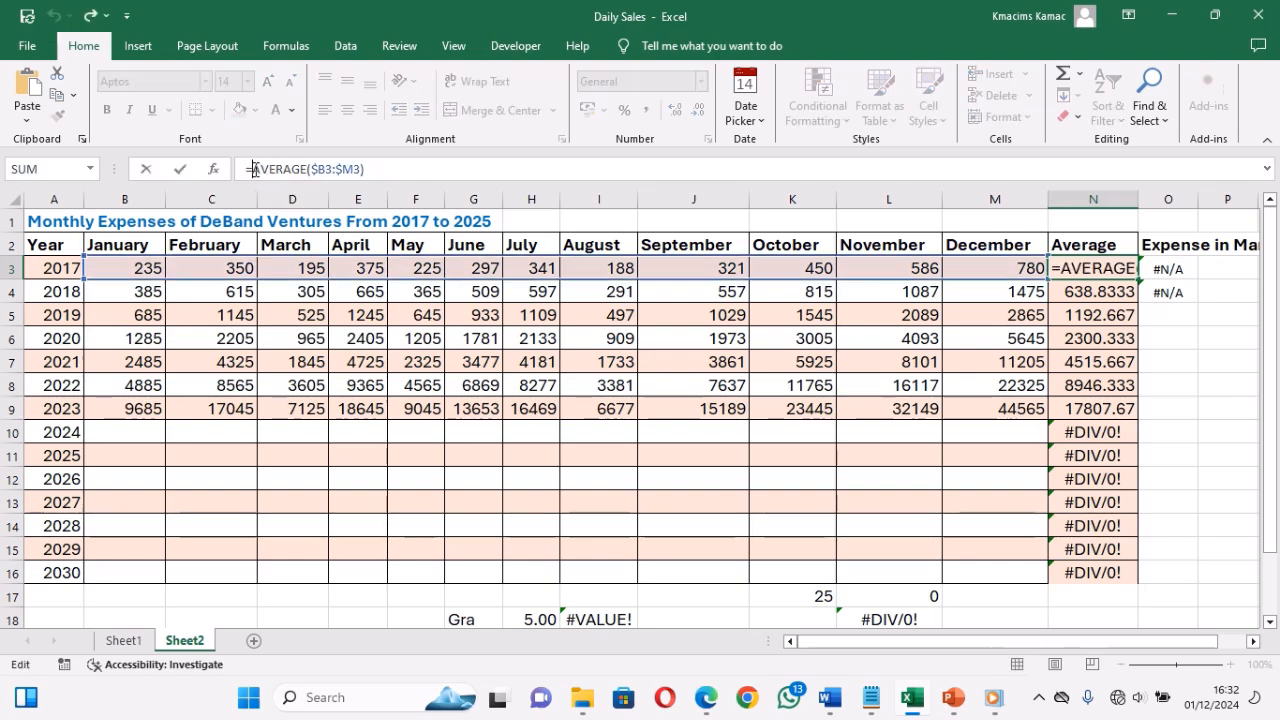
type("if")
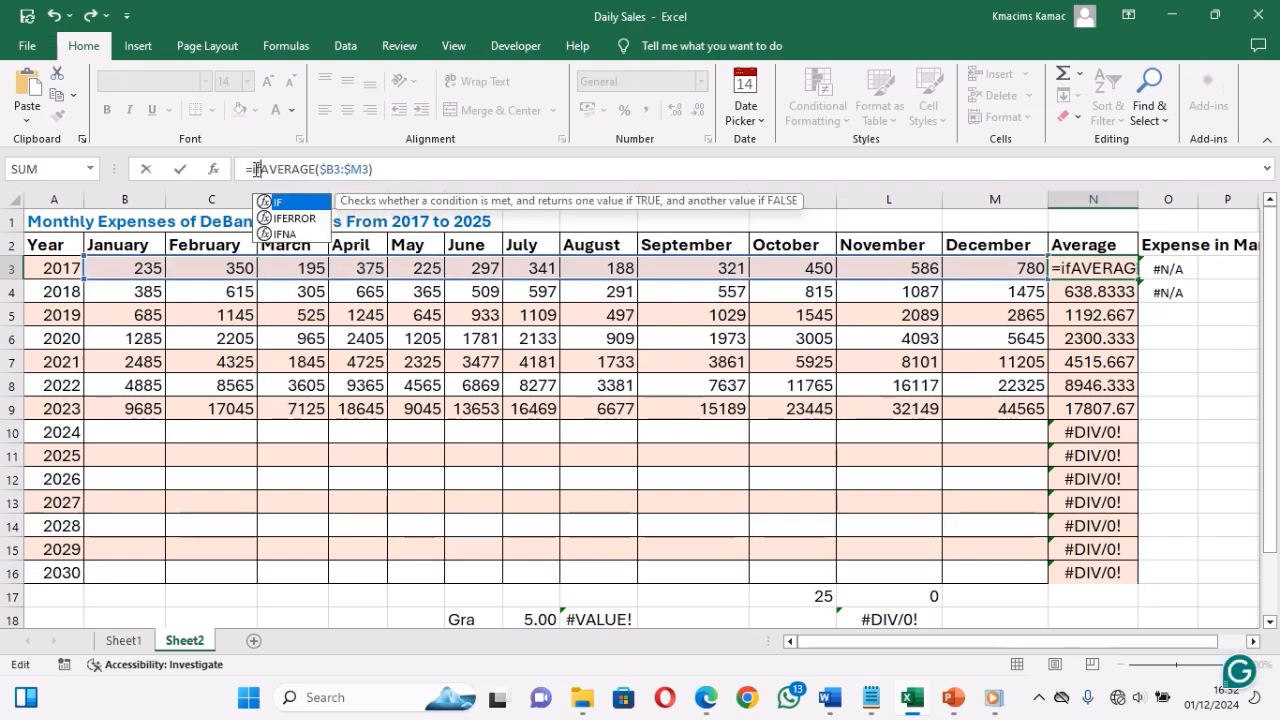
key("Down")
key("Tab")
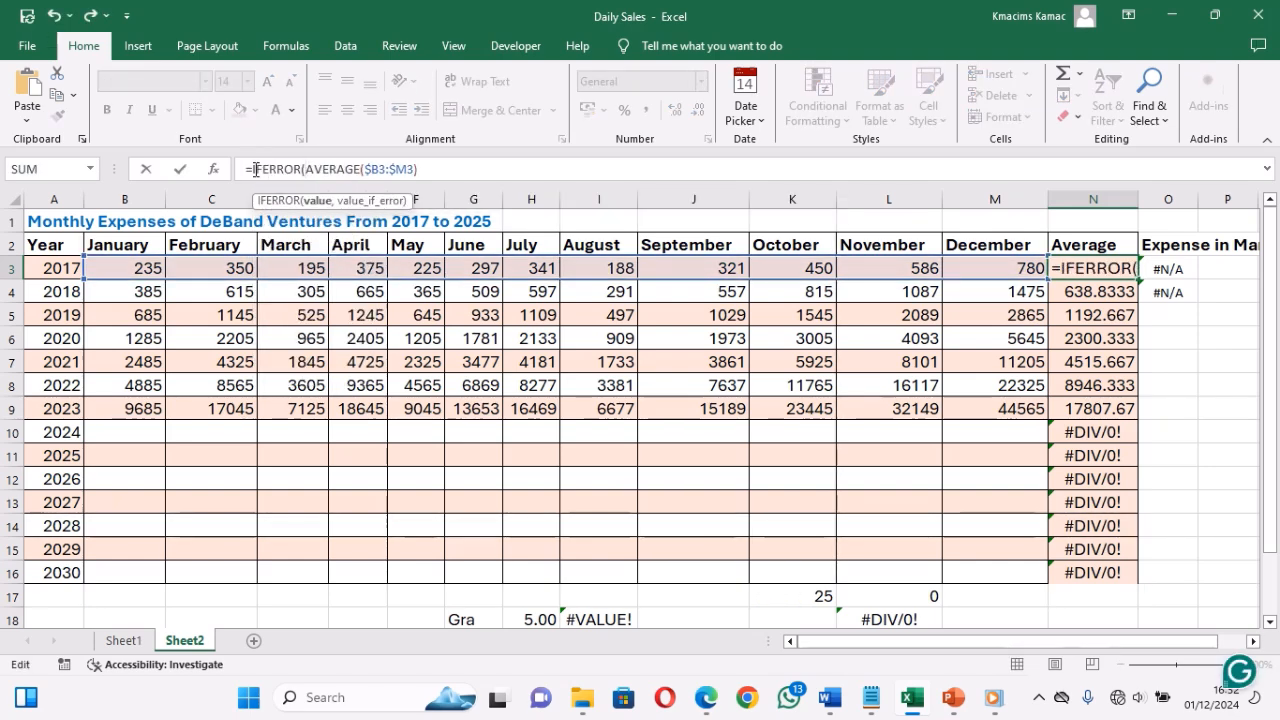
key("End")
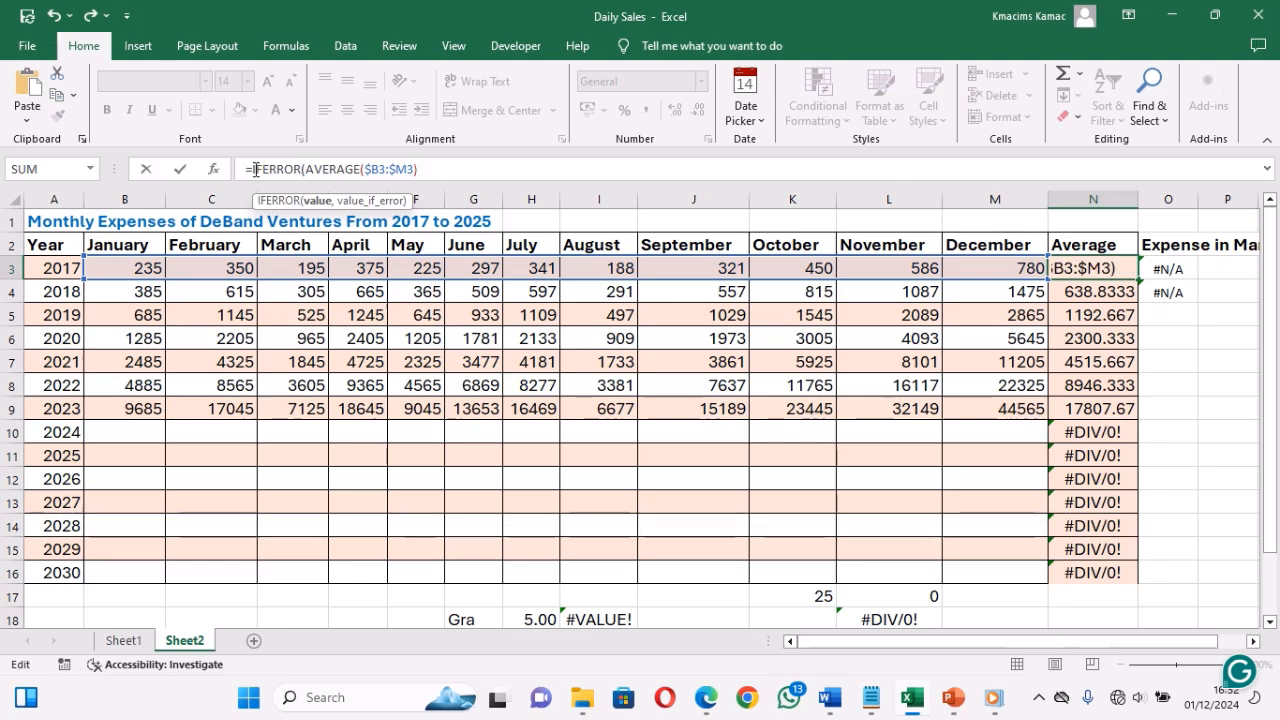
type(",")
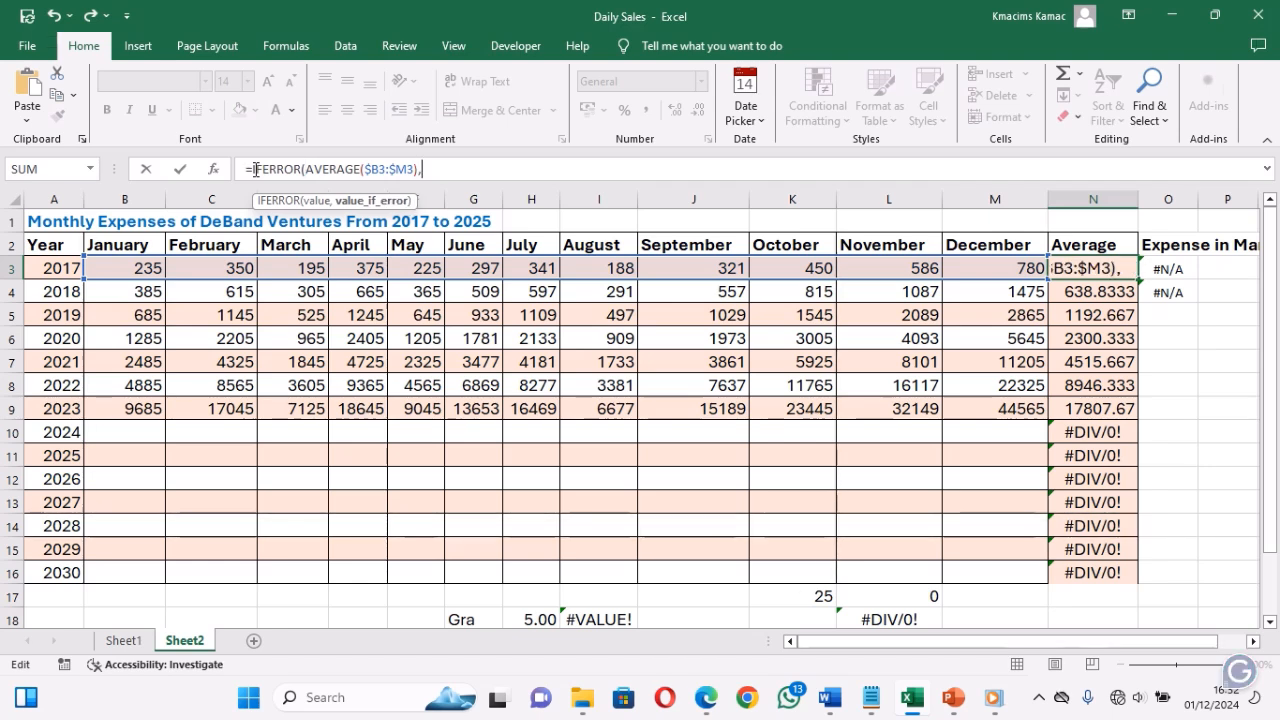
type("\"No Data\"")
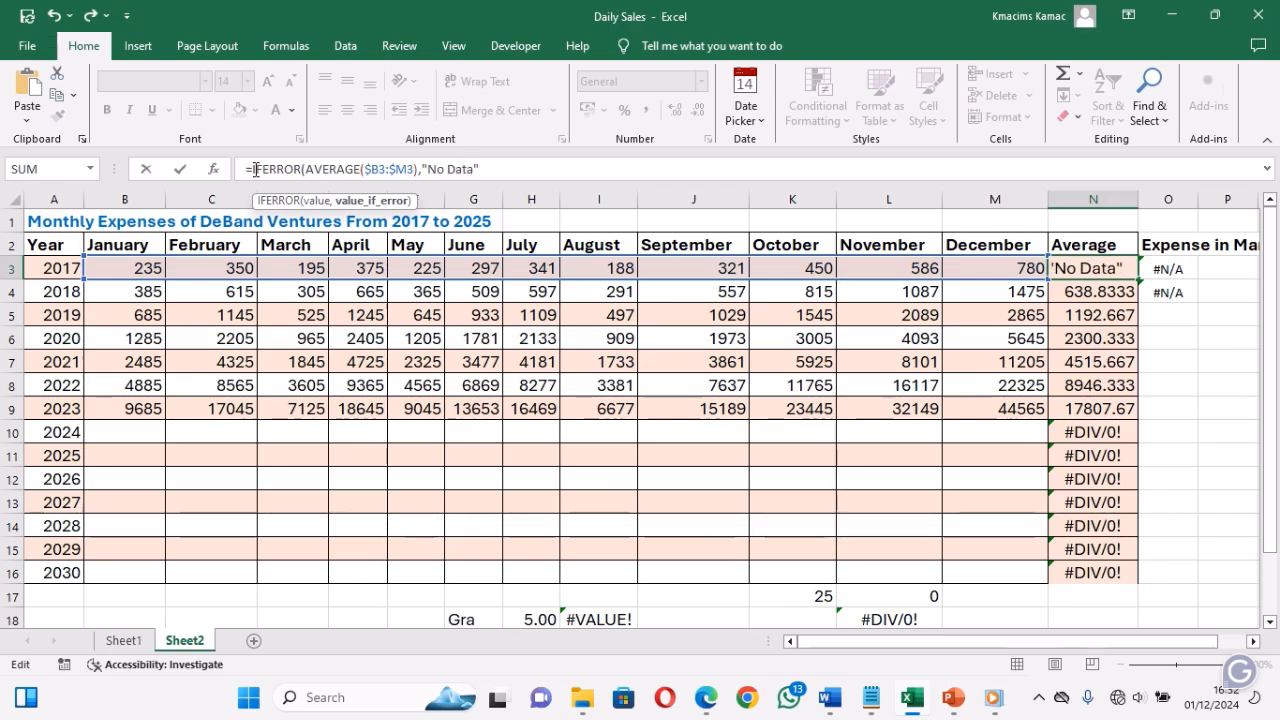
key("Return")
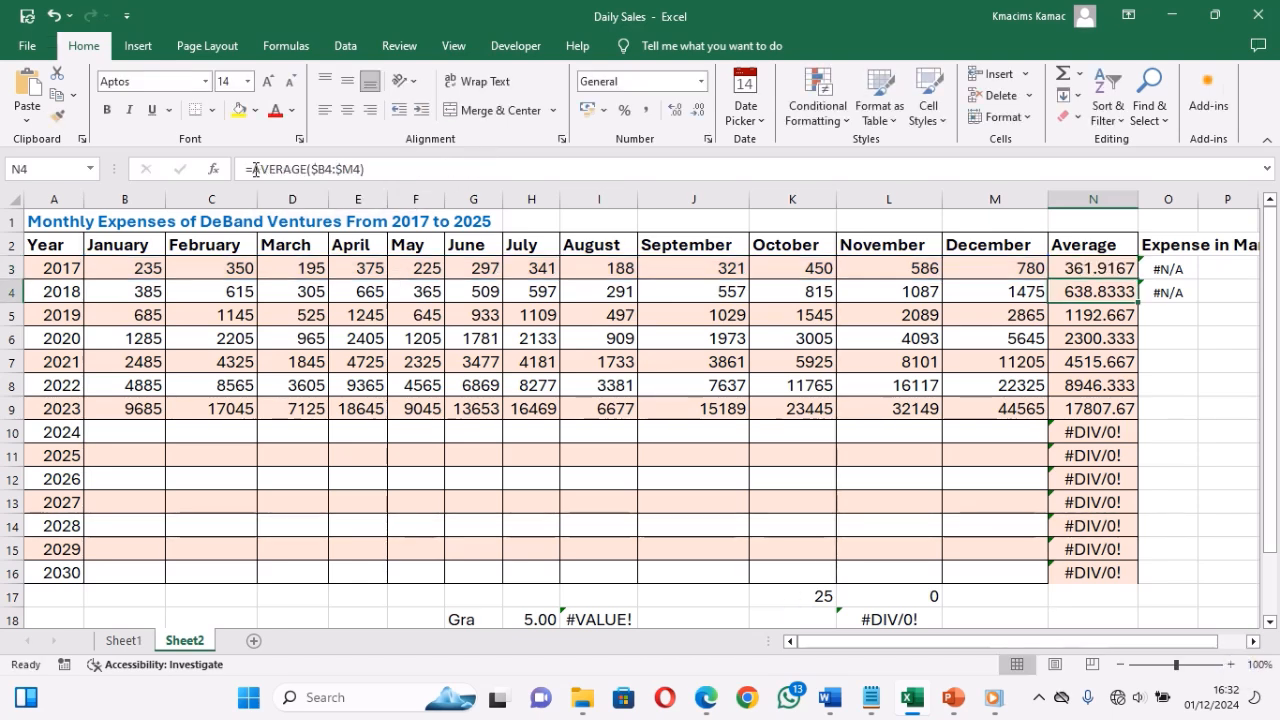
left_click_drag(1098, 265, 1148, 582)
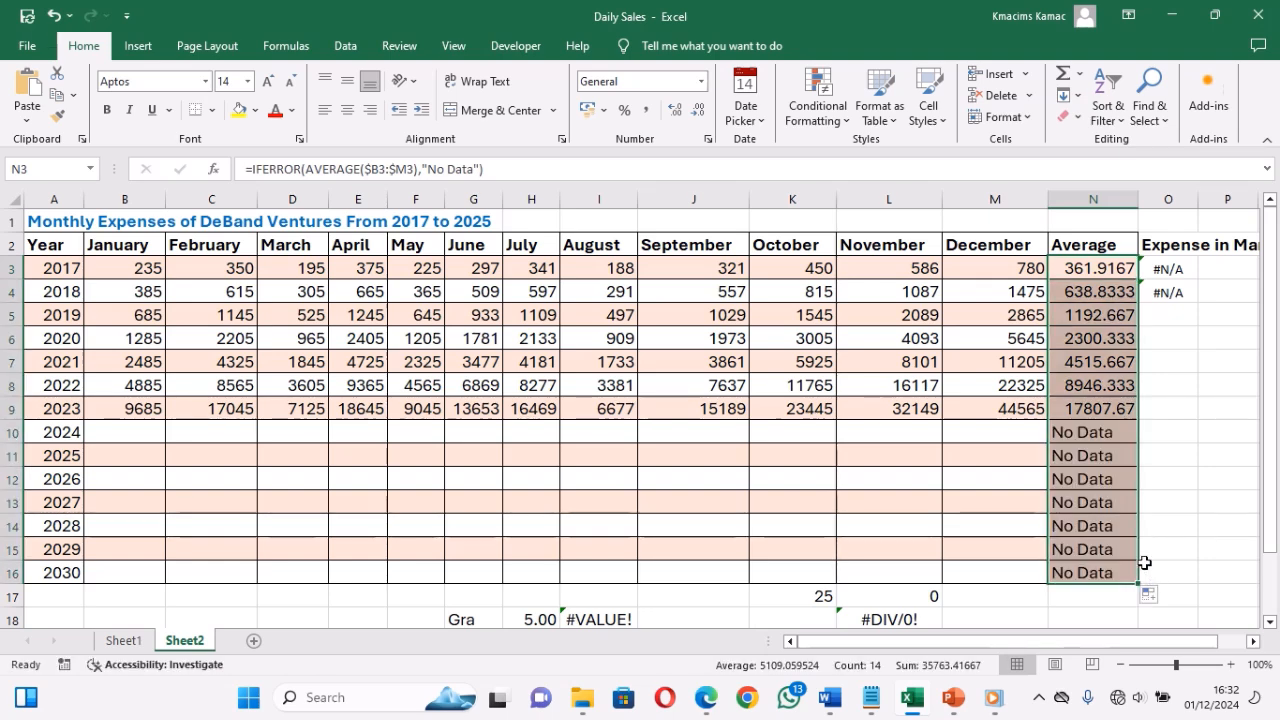
left_click(1124, 497)
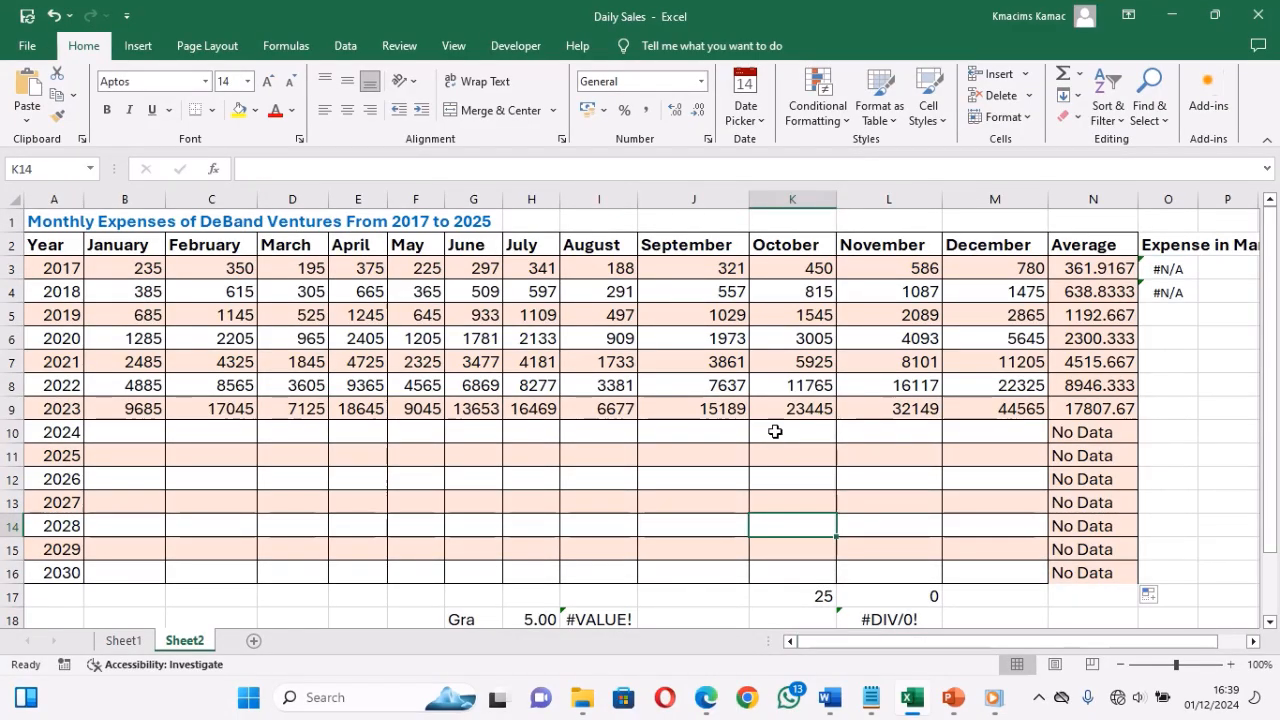
Step: Compare the VLOOKUP formulas in O3 and O4 under the March expense heading
left_click(776, 431)
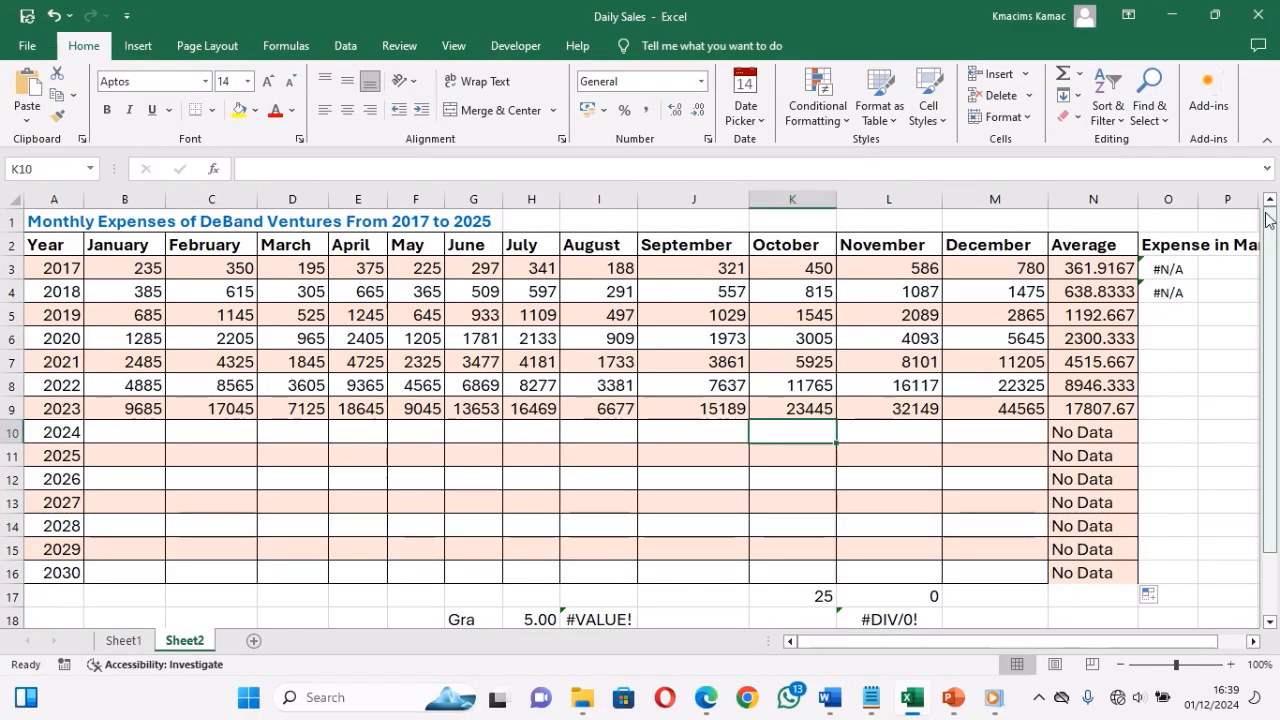
left_click(1161, 269)
left_click(1170, 293)
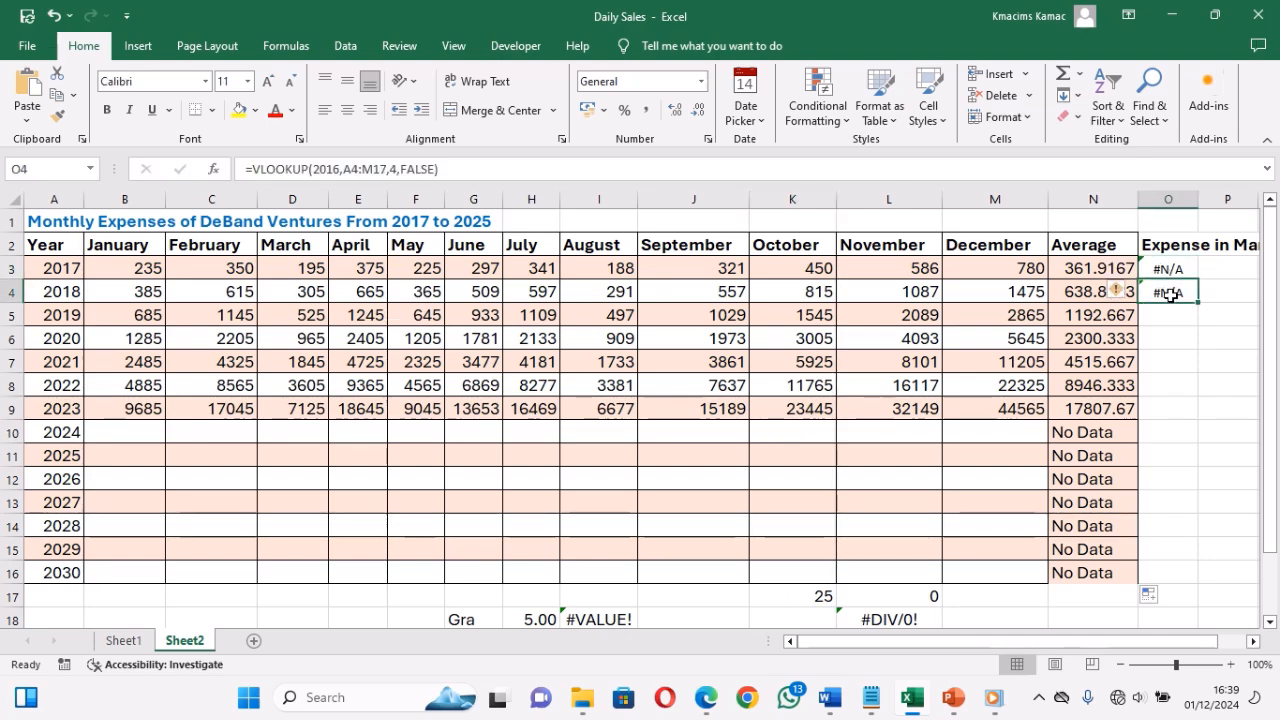
left_click(1166, 268)
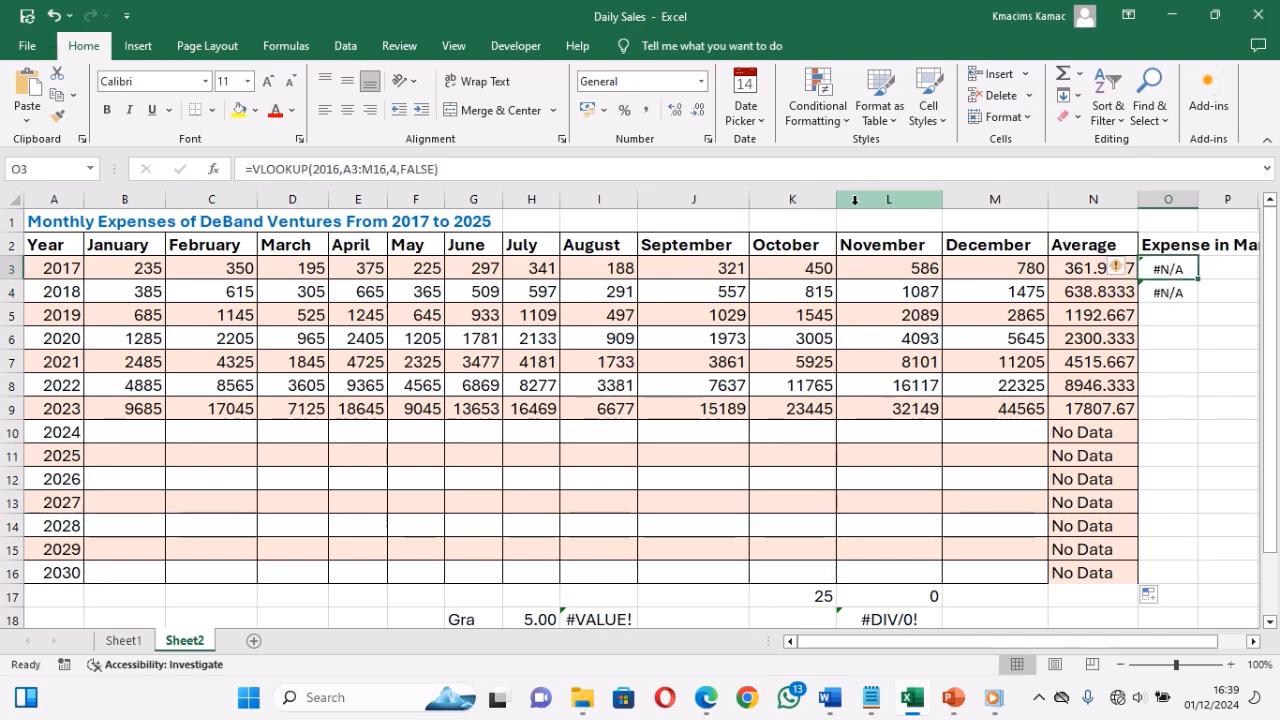
Step: Examine the lookup value, table array, column index and range lookup arguments of the VLOOKUP formula in O3
left_click(334, 169)
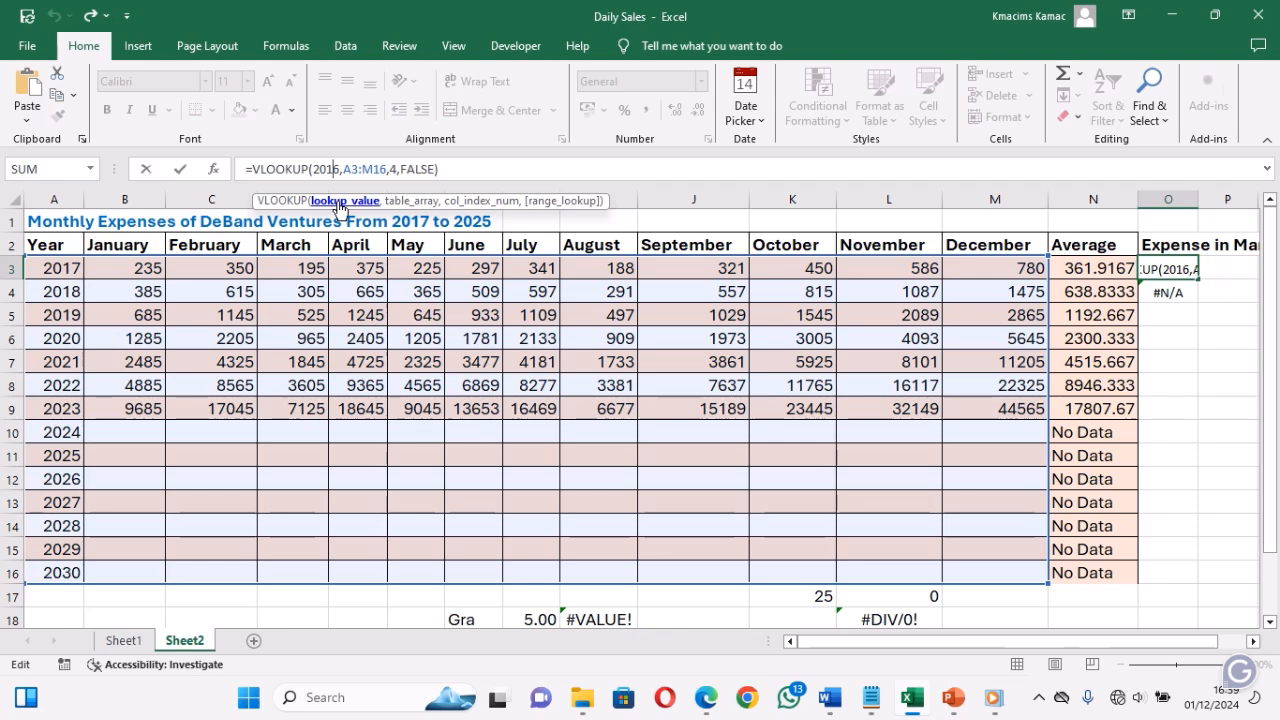
left_click(466, 168)
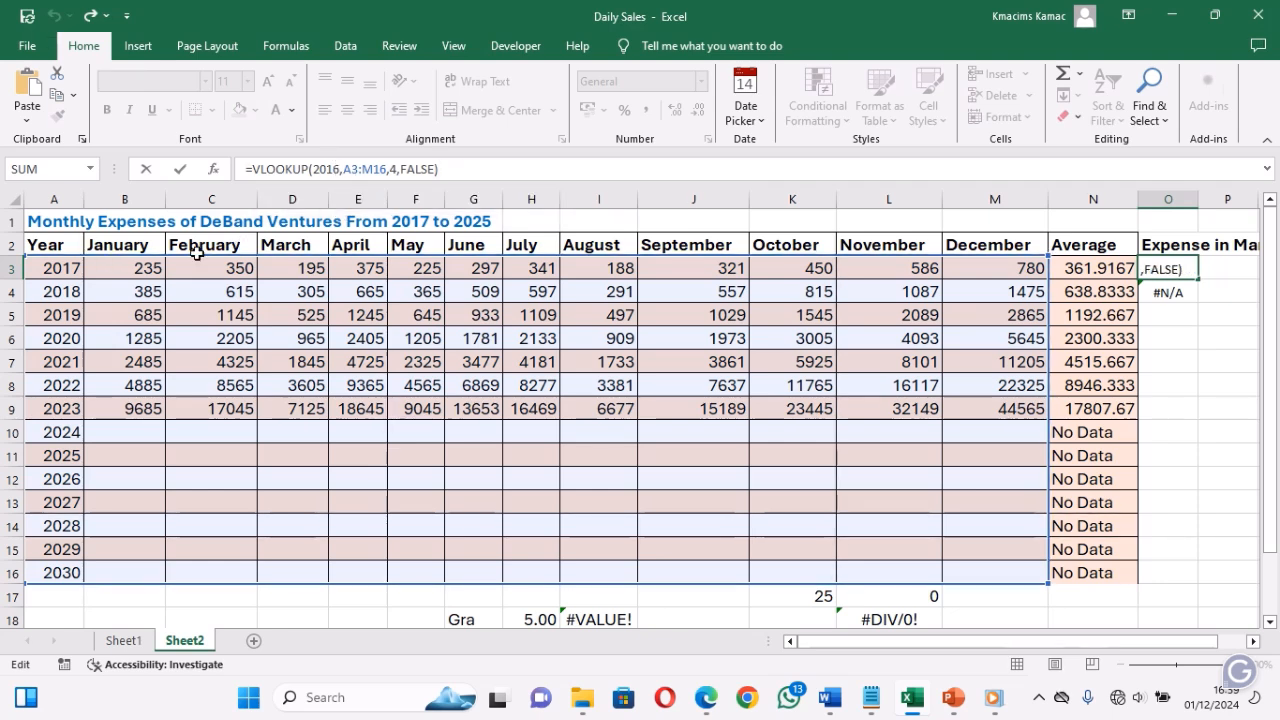
left_click(277, 170)
left_click(331, 168)
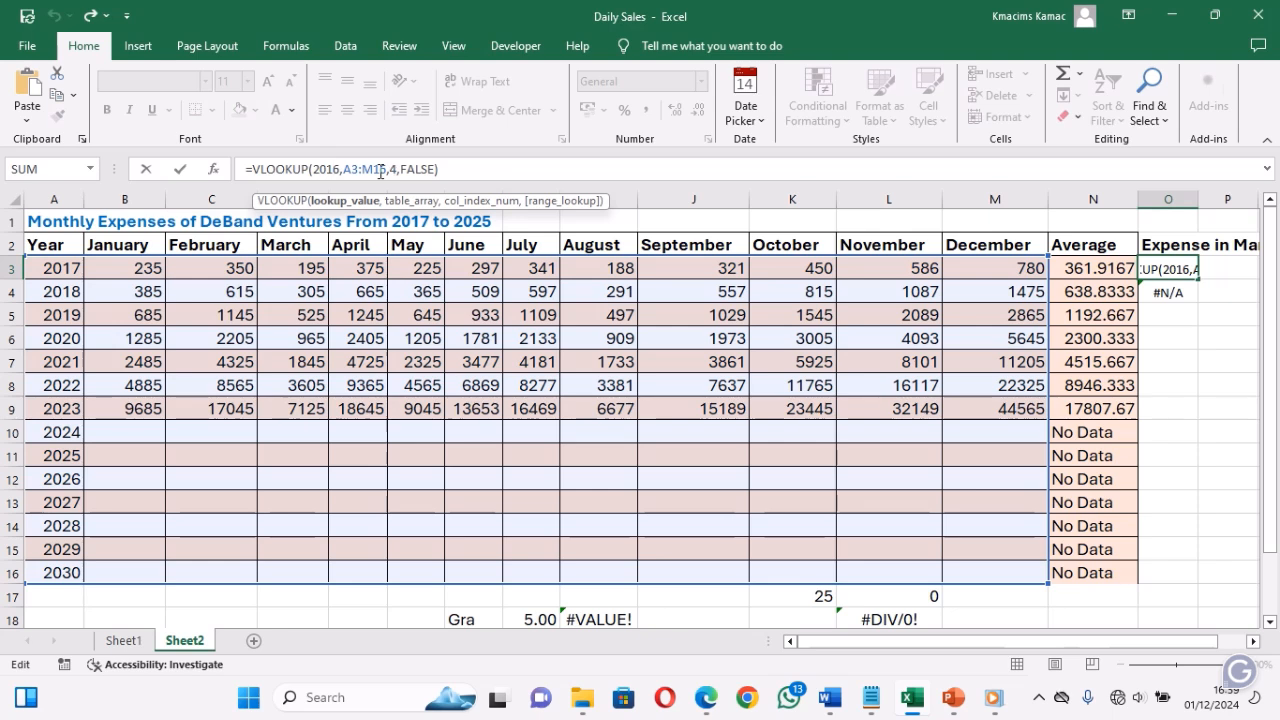
left_click(381, 170)
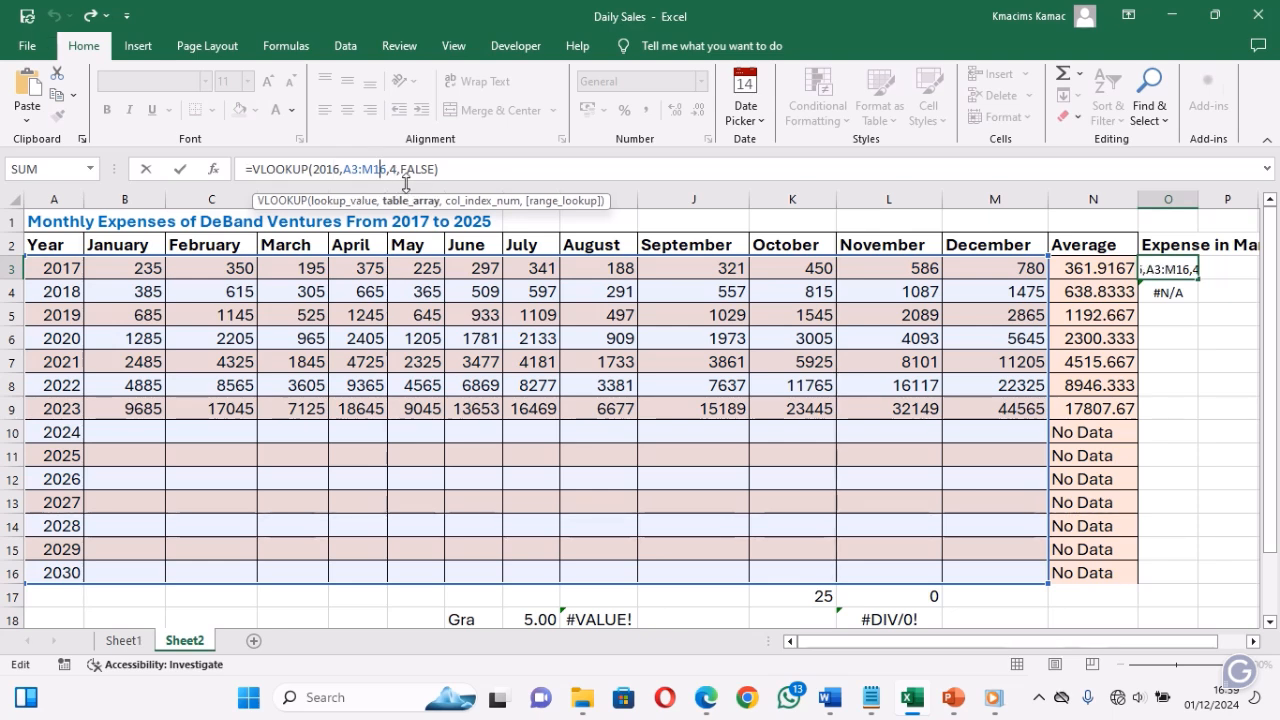
left_click(401, 170)
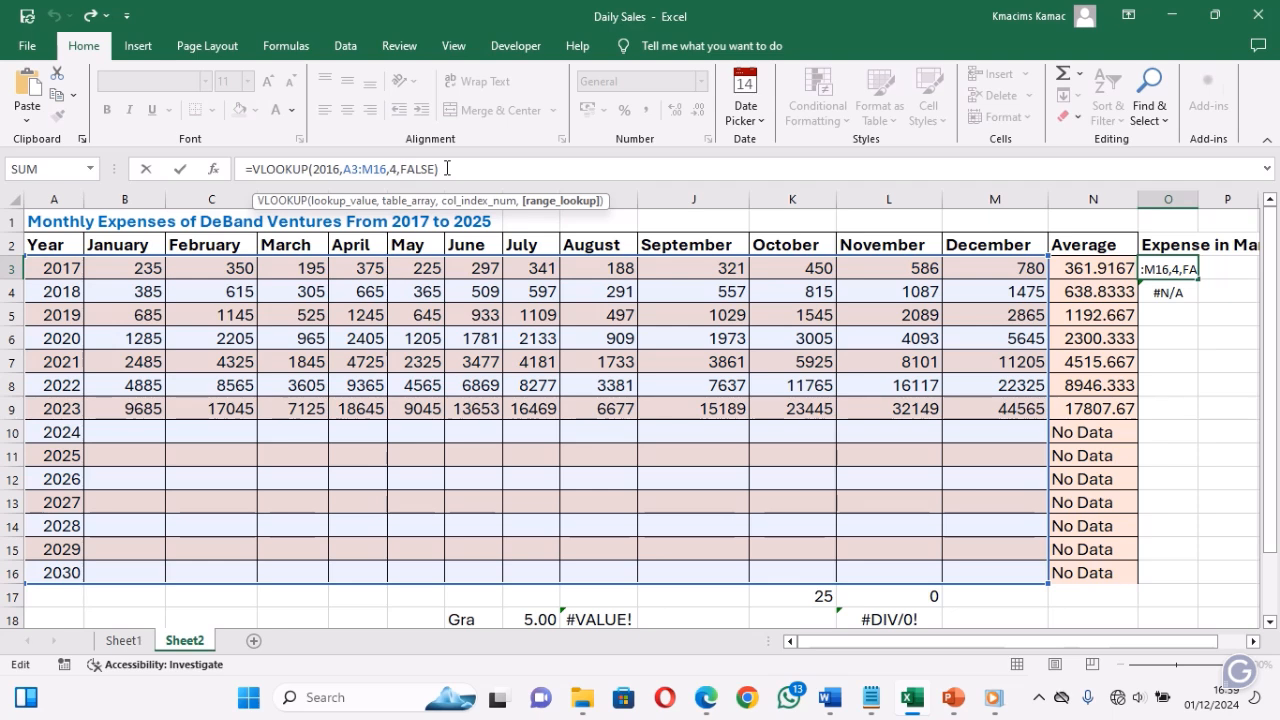
left_click(447, 168)
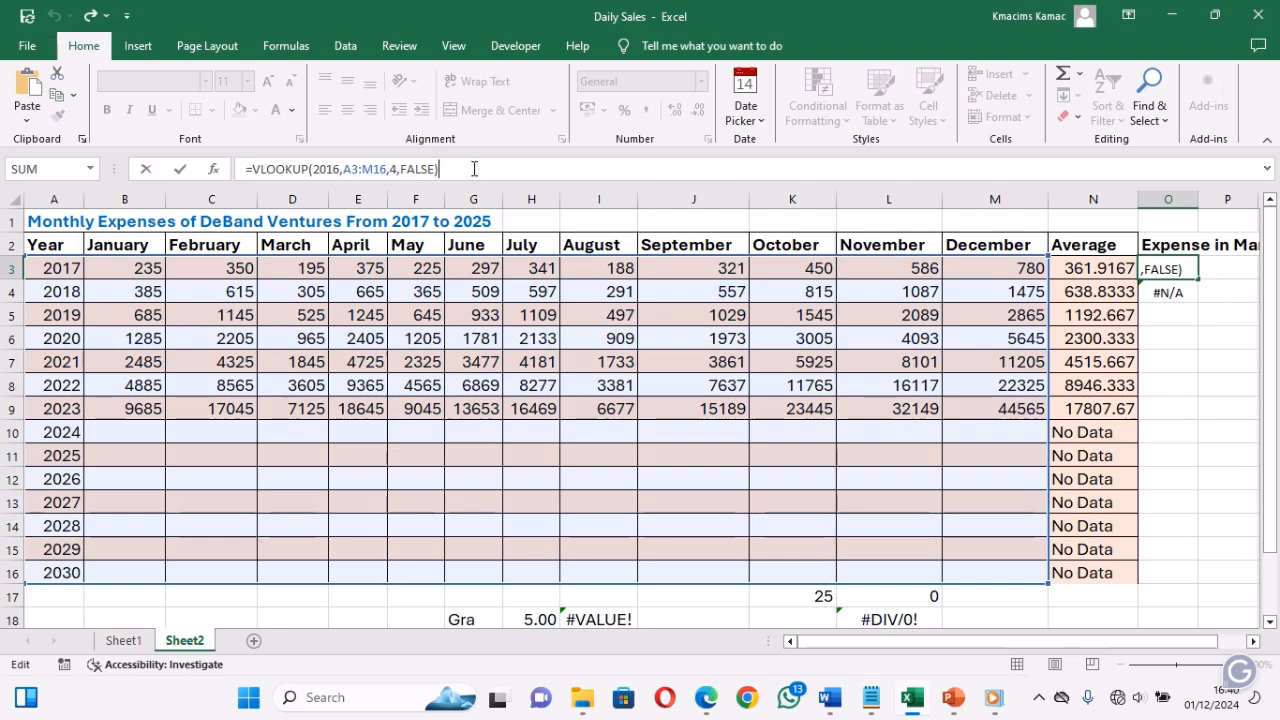
key("Return")
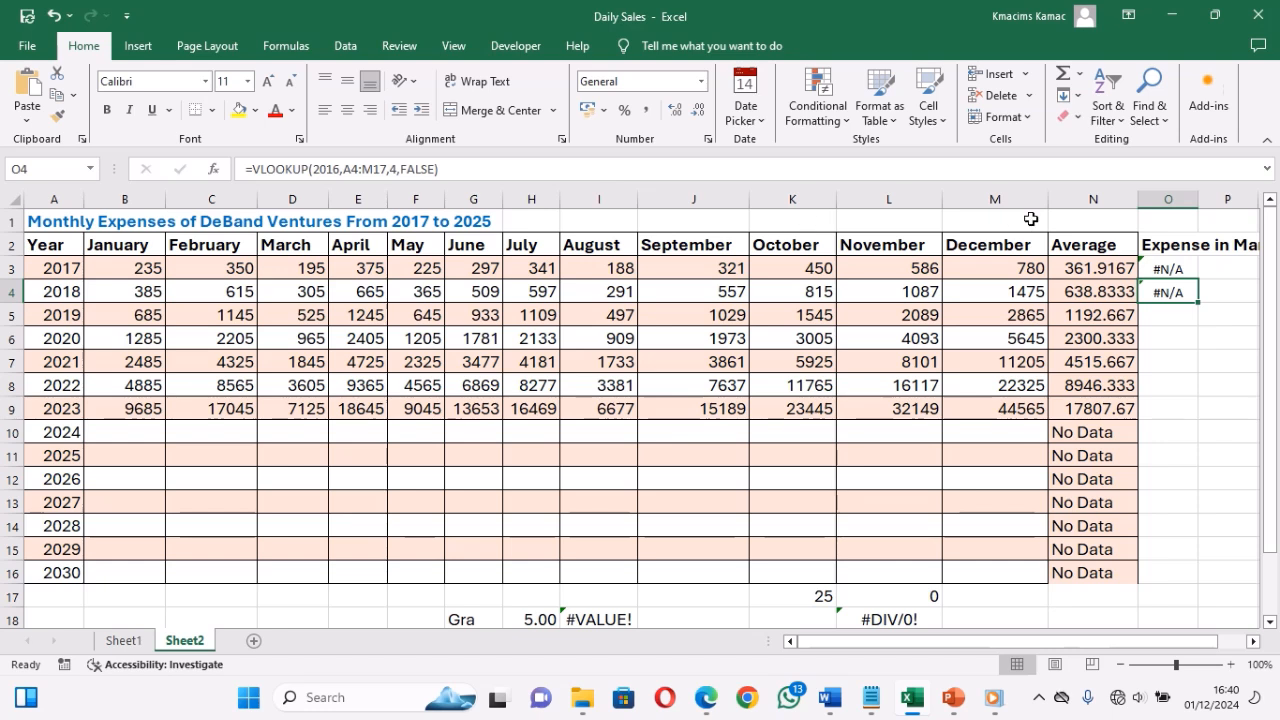
Step: Wrap the VLOOKUP formula in O3 in IFERROR with "Value Not Found" as the error value
left_click(1172, 268)
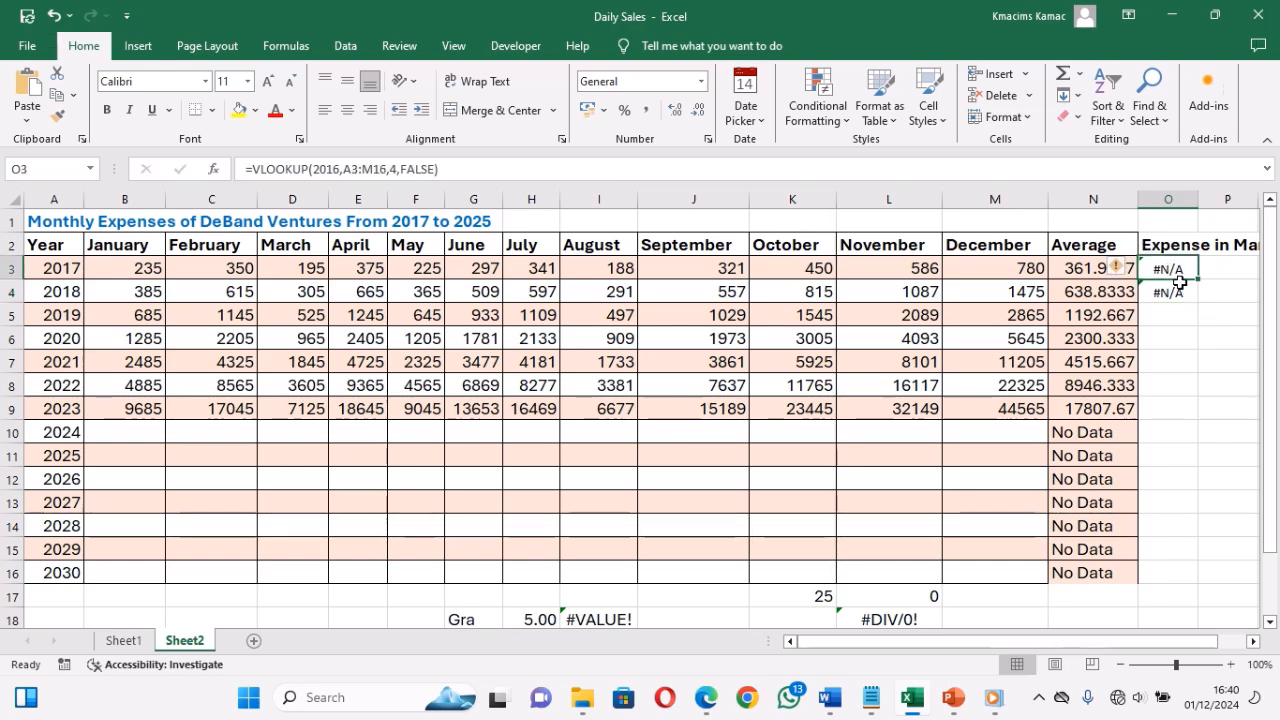
left_click(1177, 291)
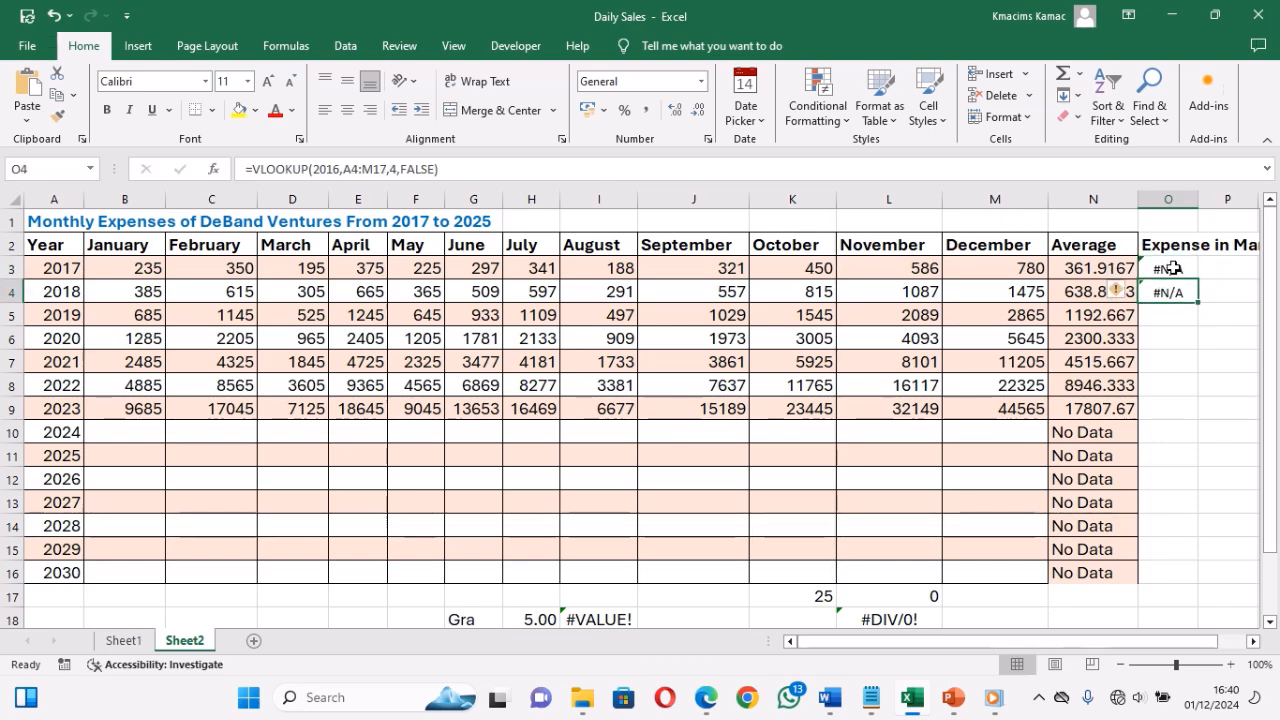
left_click(1172, 268)
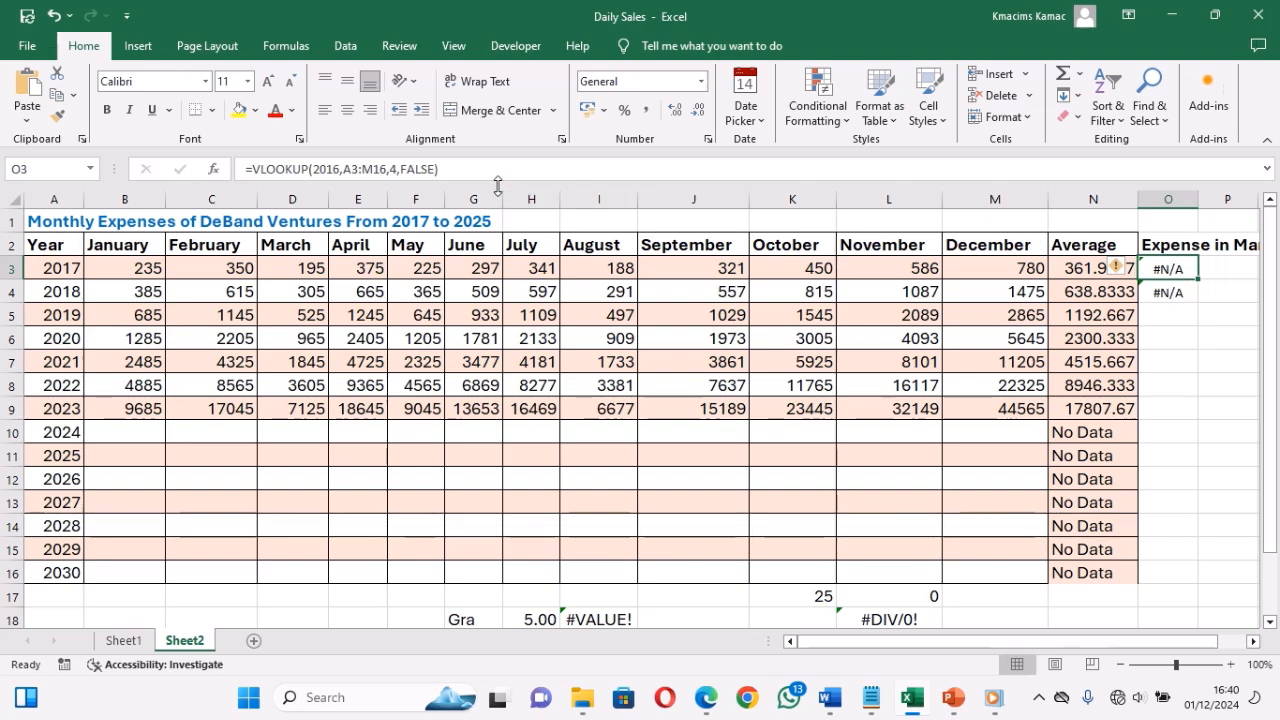
left_click(436, 169)
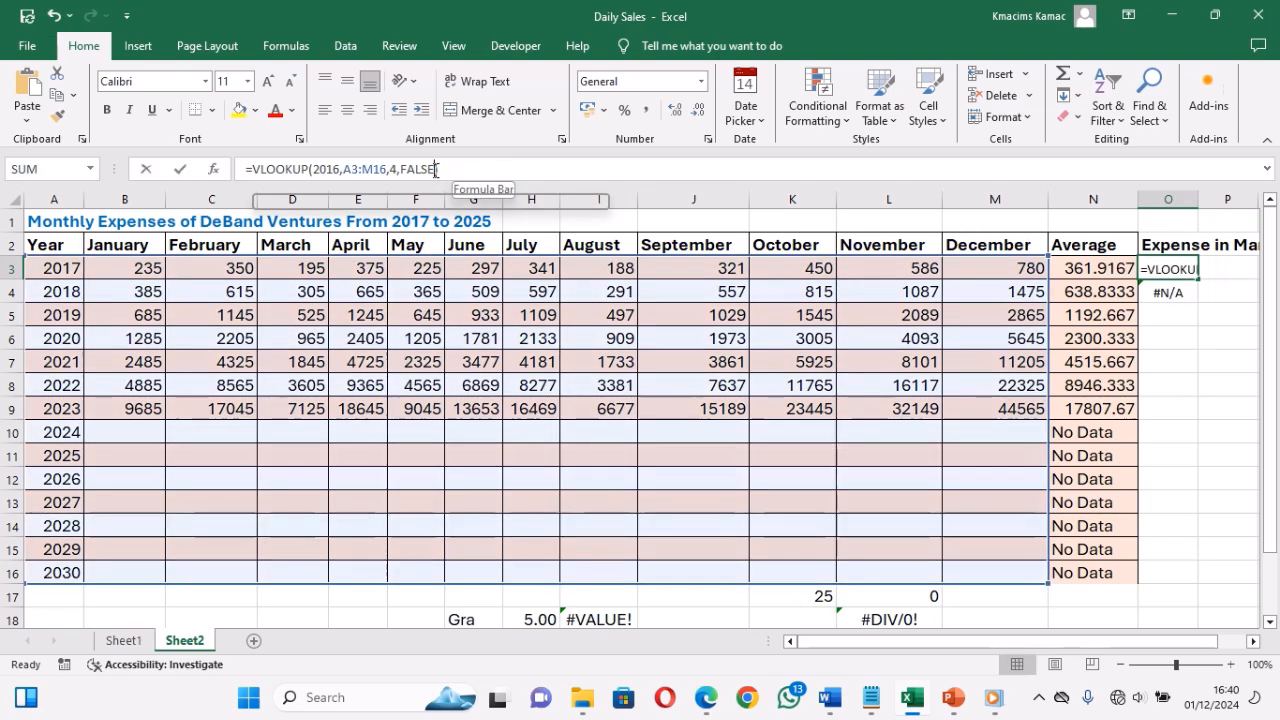
left_click(253, 169)
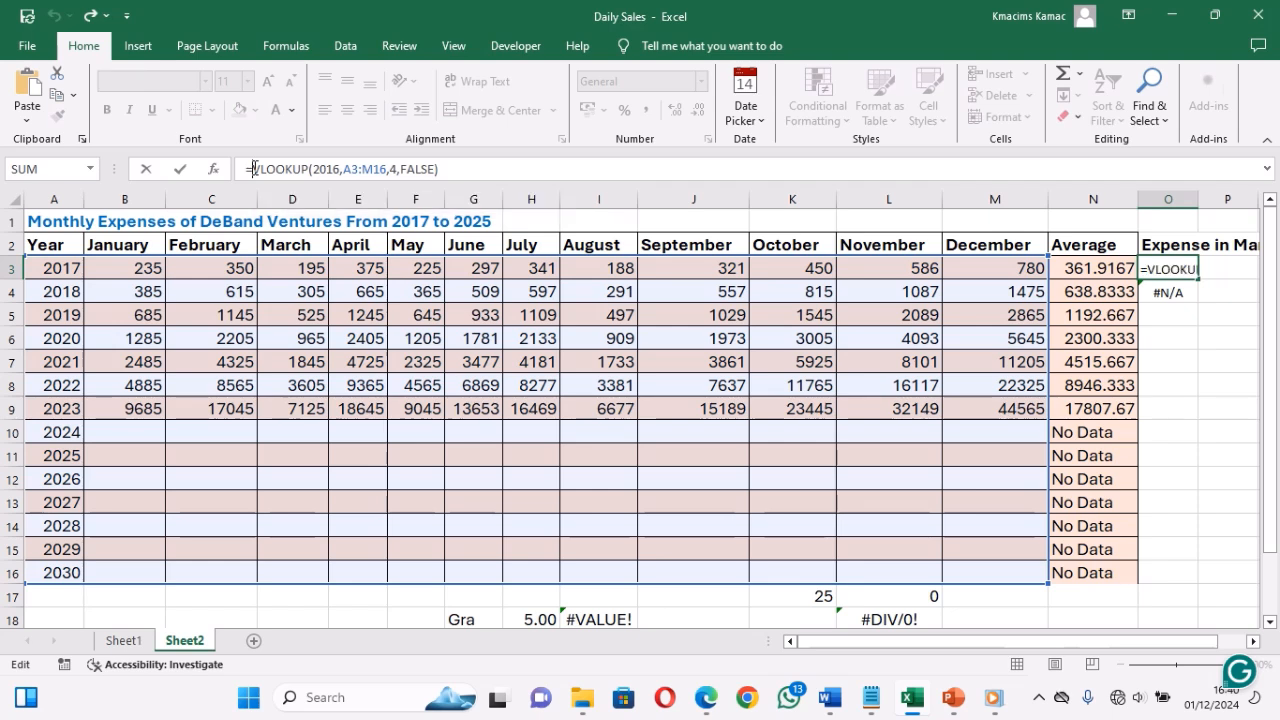
type("ife")
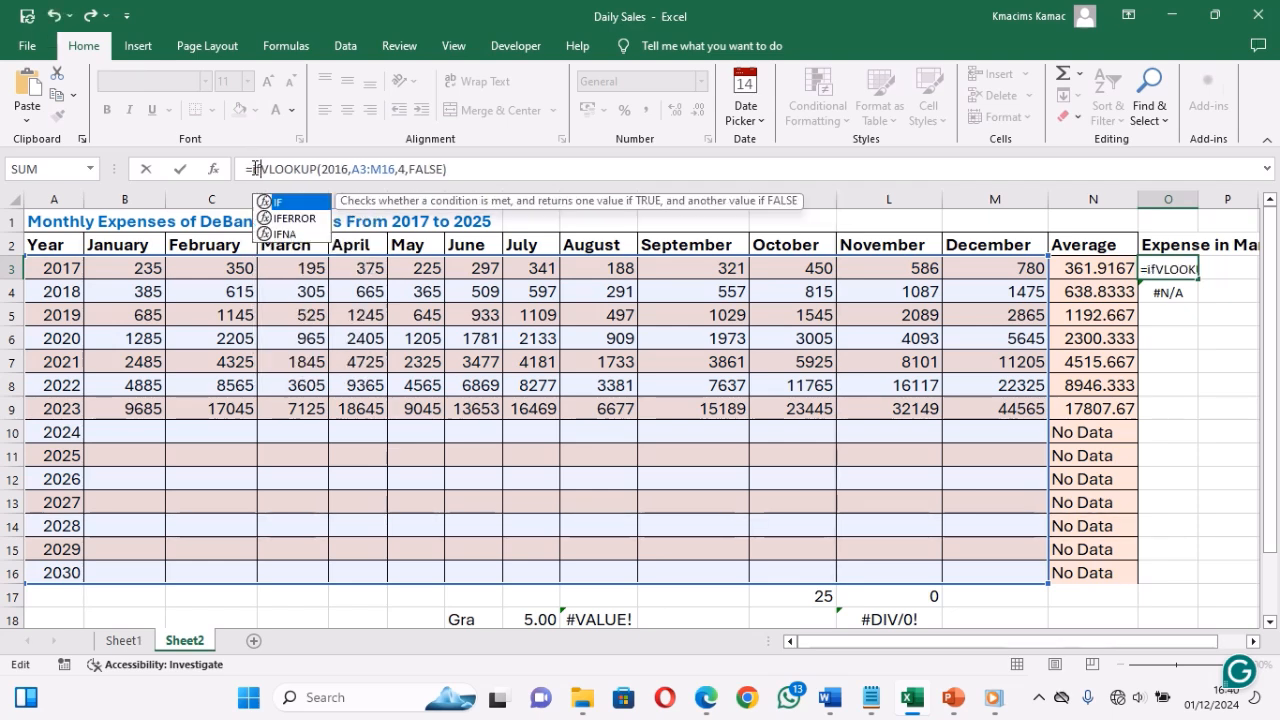
key("Tab")
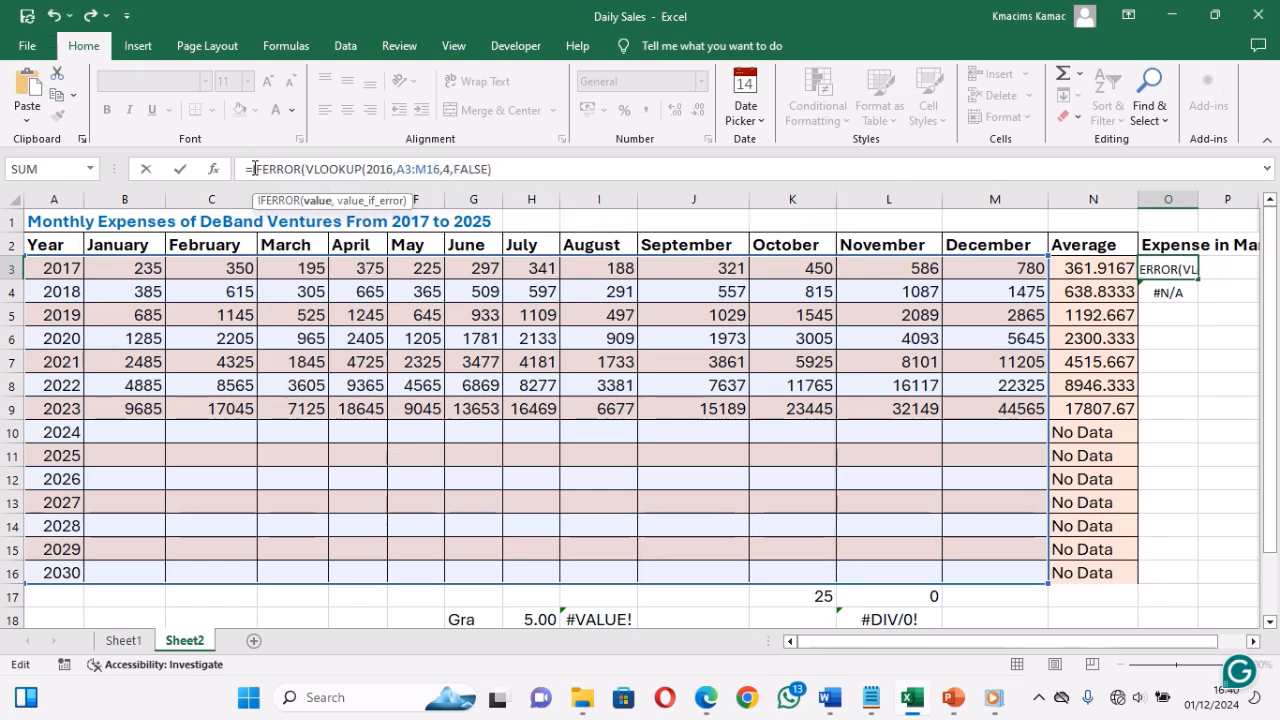
left_click(504, 170)
type(",")
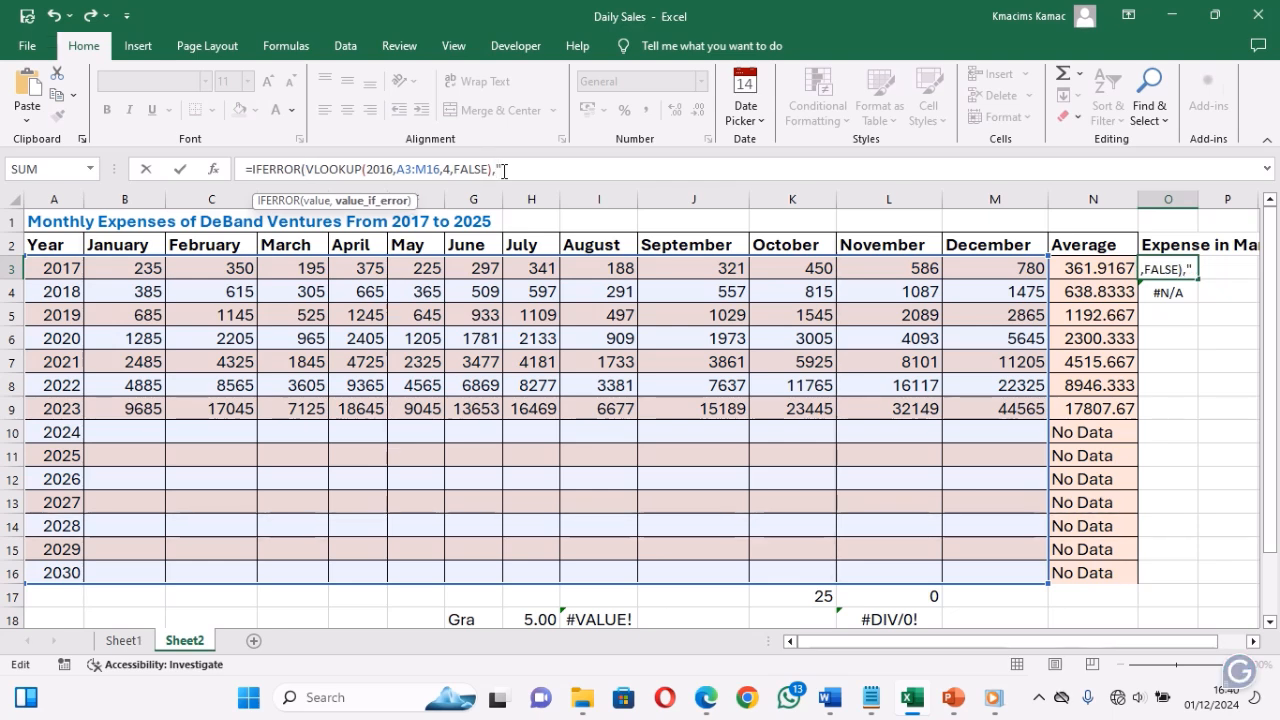
type("\"Value Not Found")
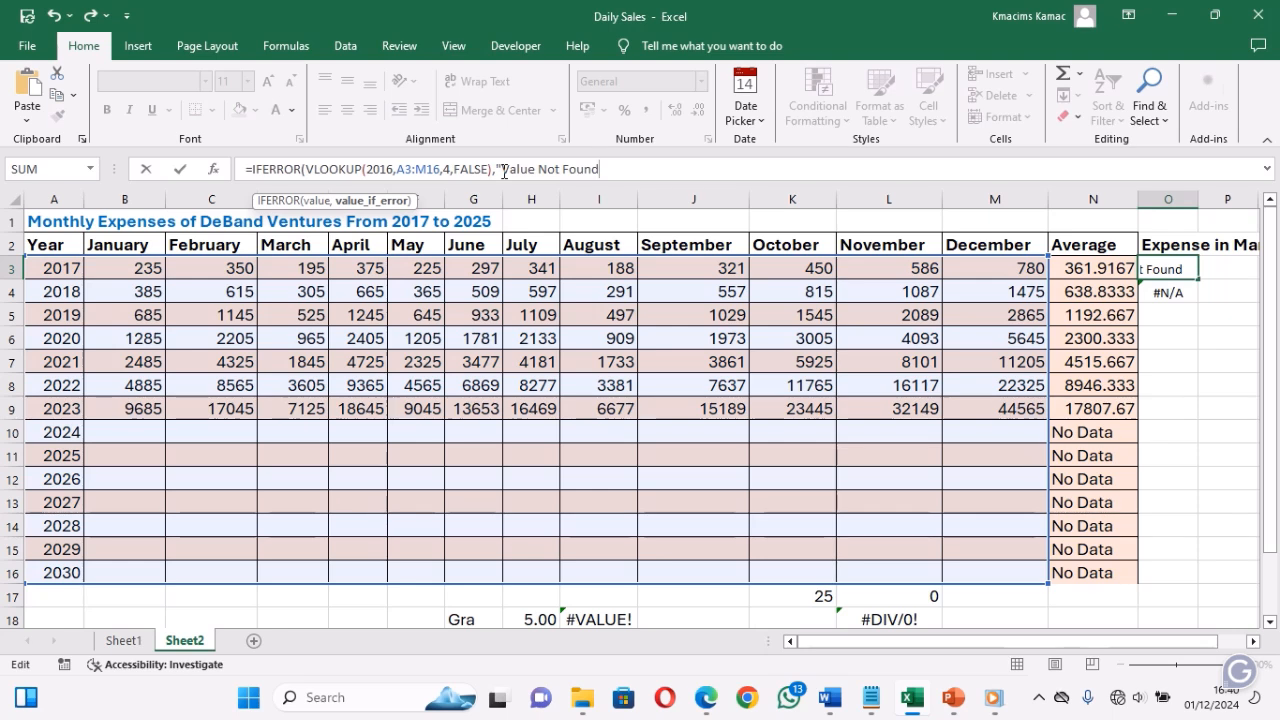
type("\")")
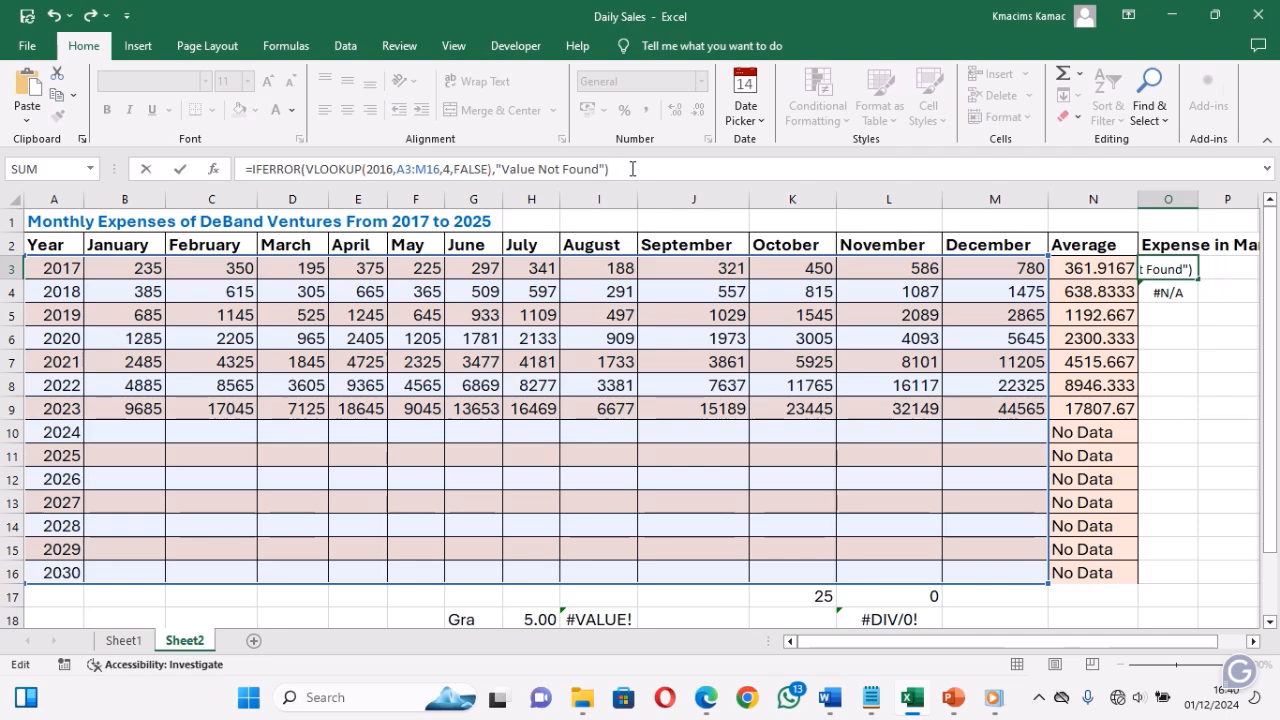
key("Return")
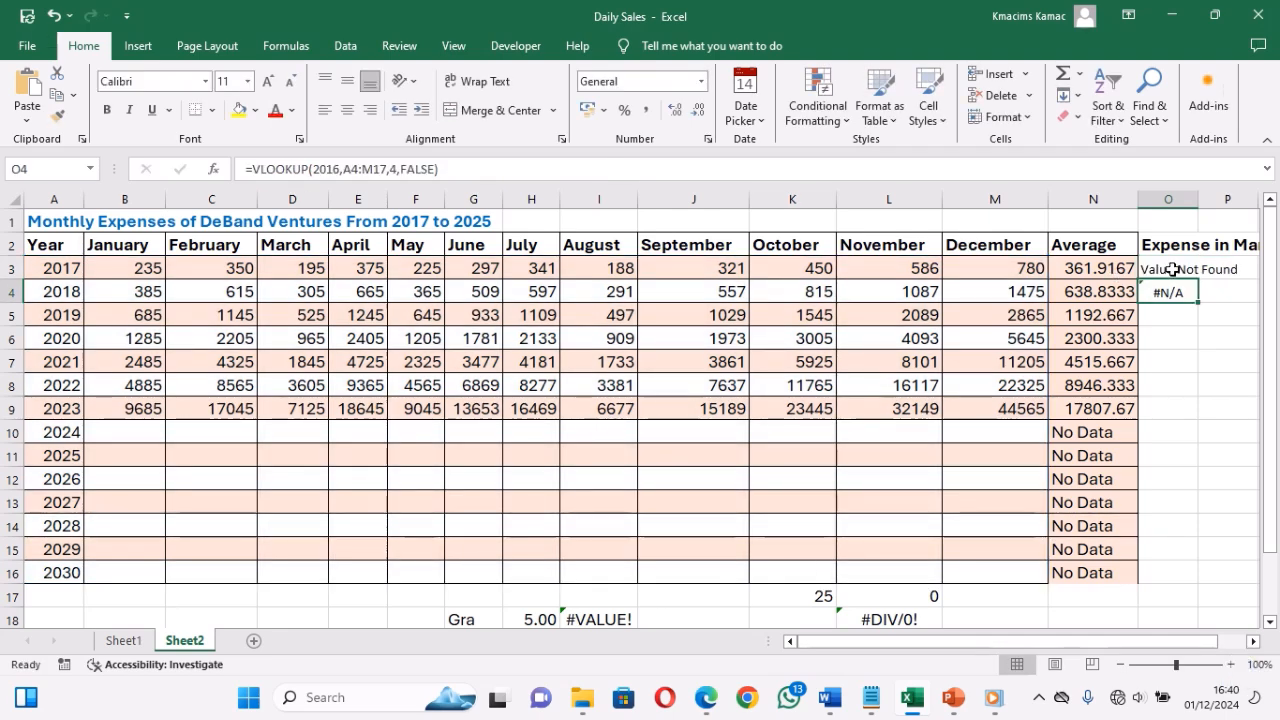
Step: Fill the IFERROR lookup formula from O3 down to O4
left_click(1171, 270)
left_click_drag(1201, 277, 1205, 295)
left_click(1206, 336)
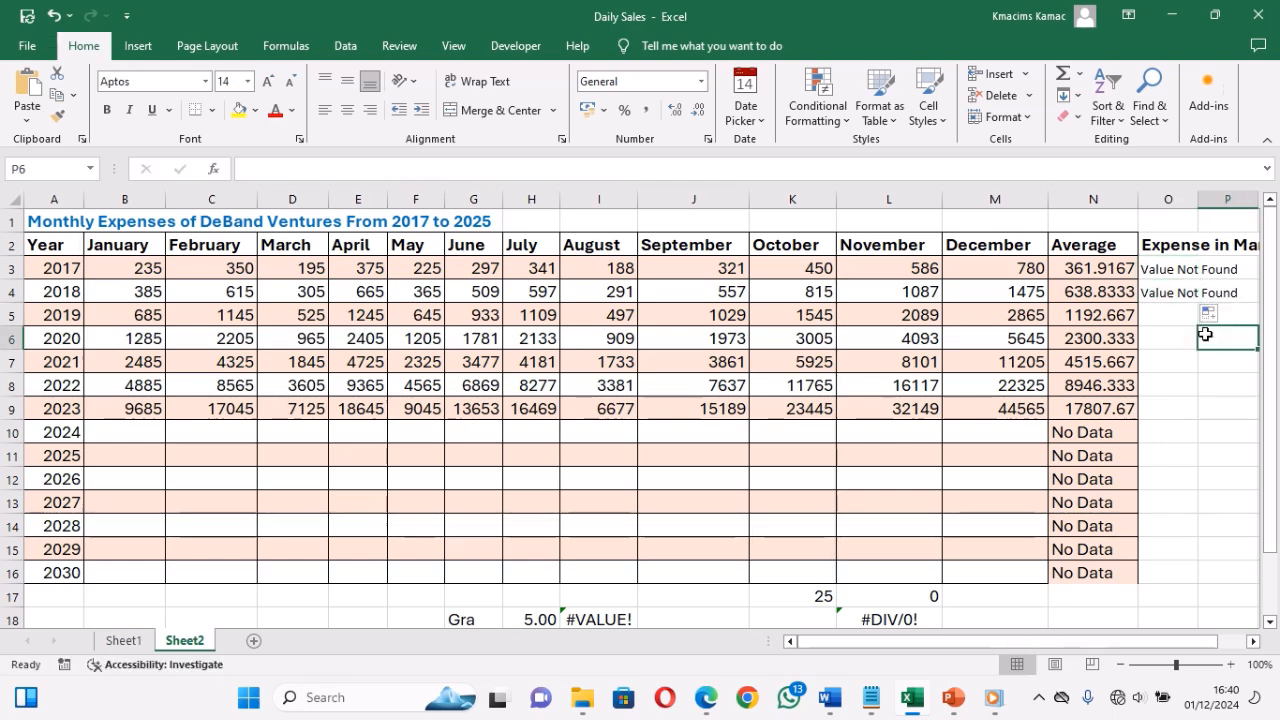
Step: Check the IFERROR lookup formulas in O3 and O4
left_click(1171, 270)
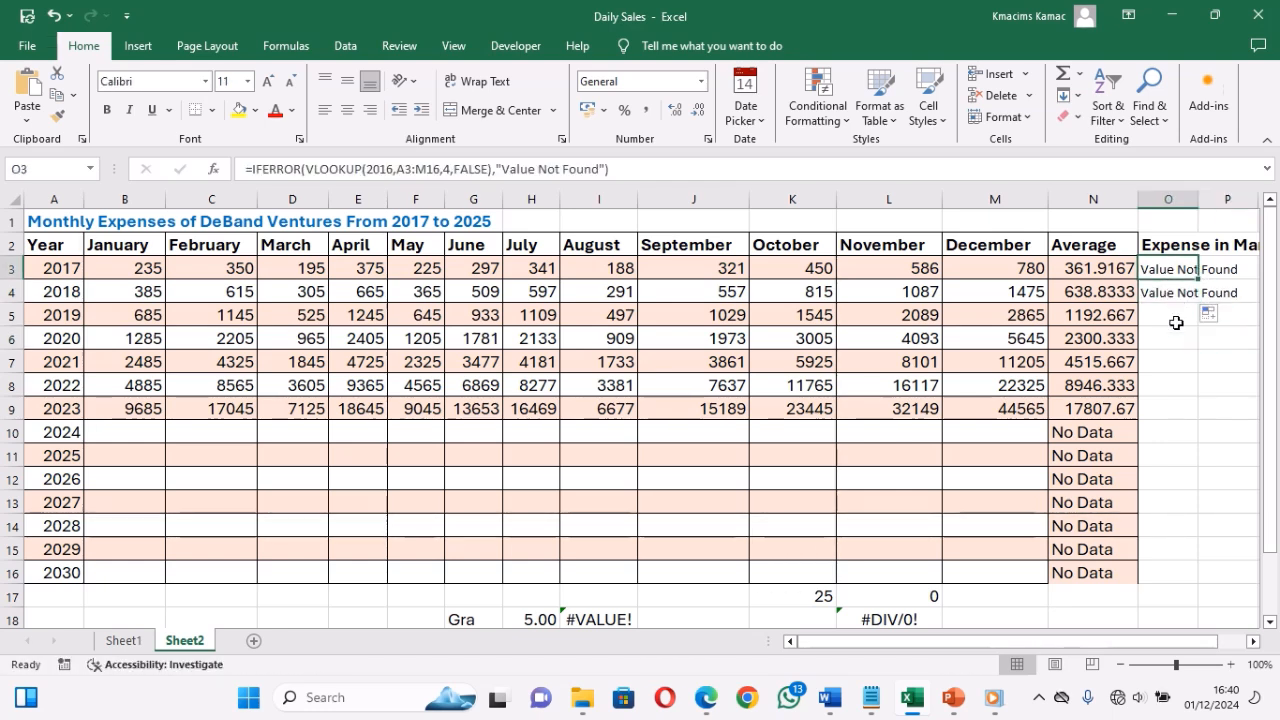
left_click(1175, 317)
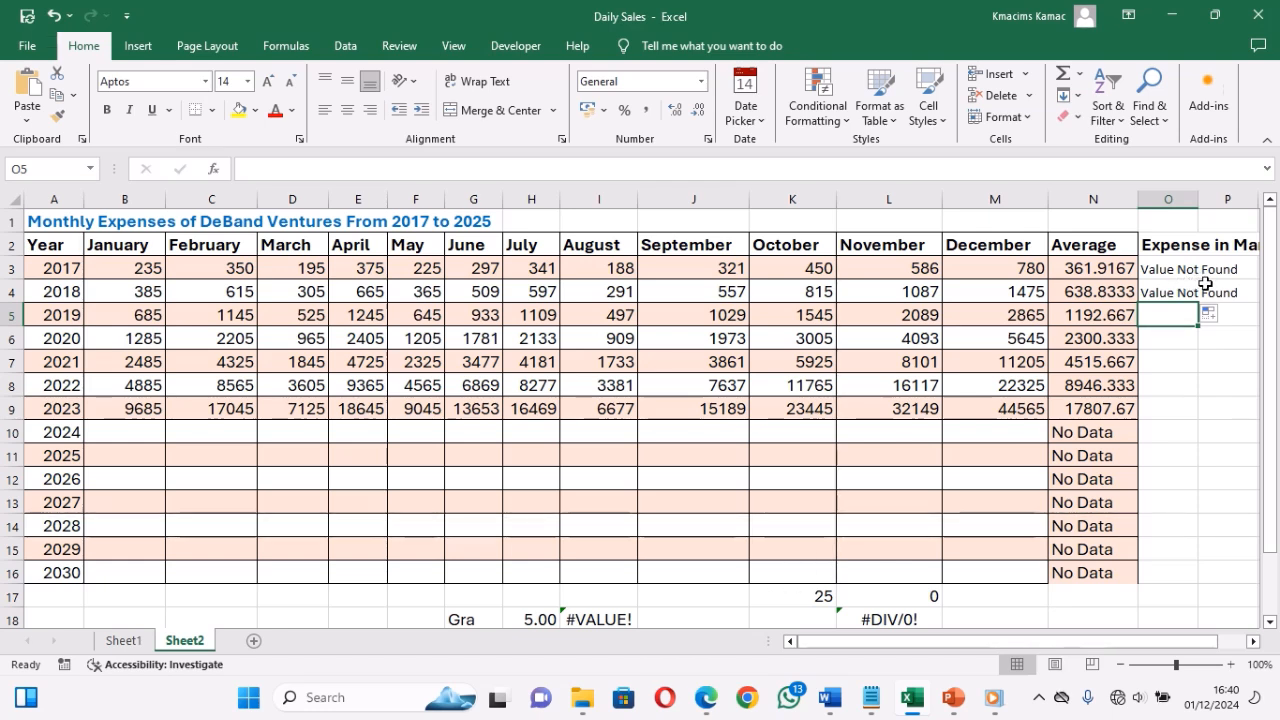
left_click(1171, 269)
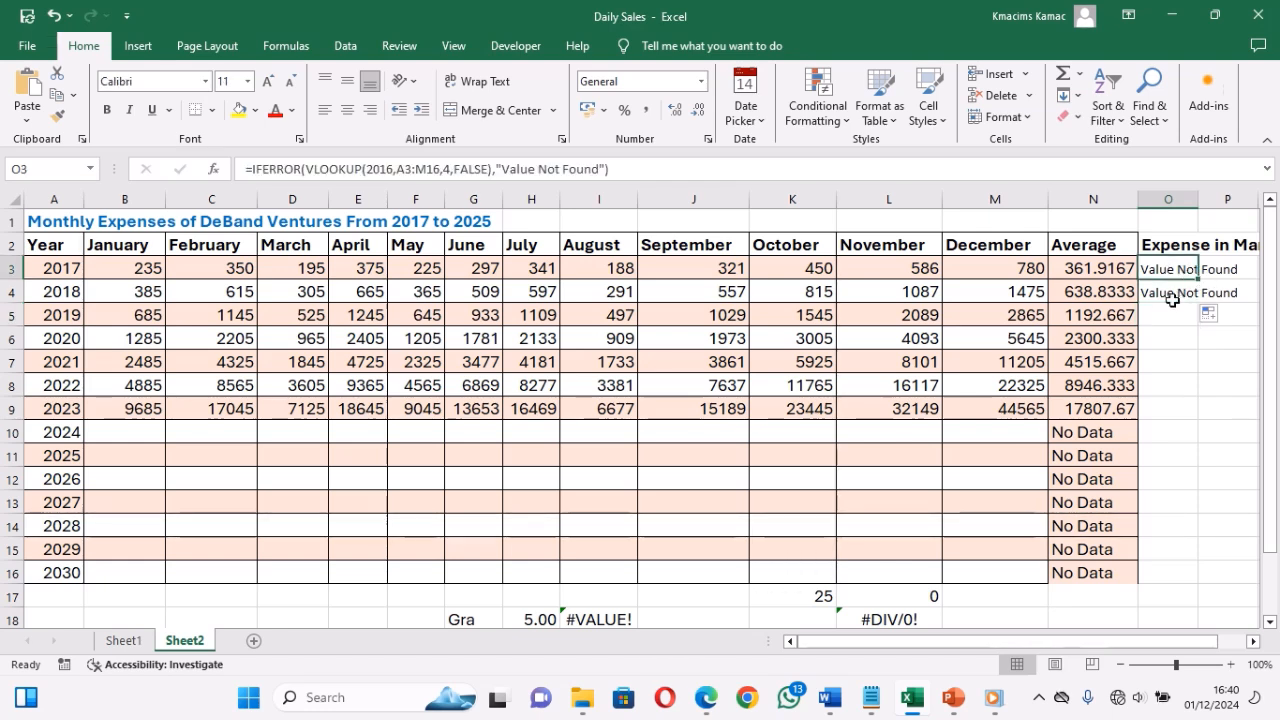
left_click(1176, 295)
left_click(1181, 345)
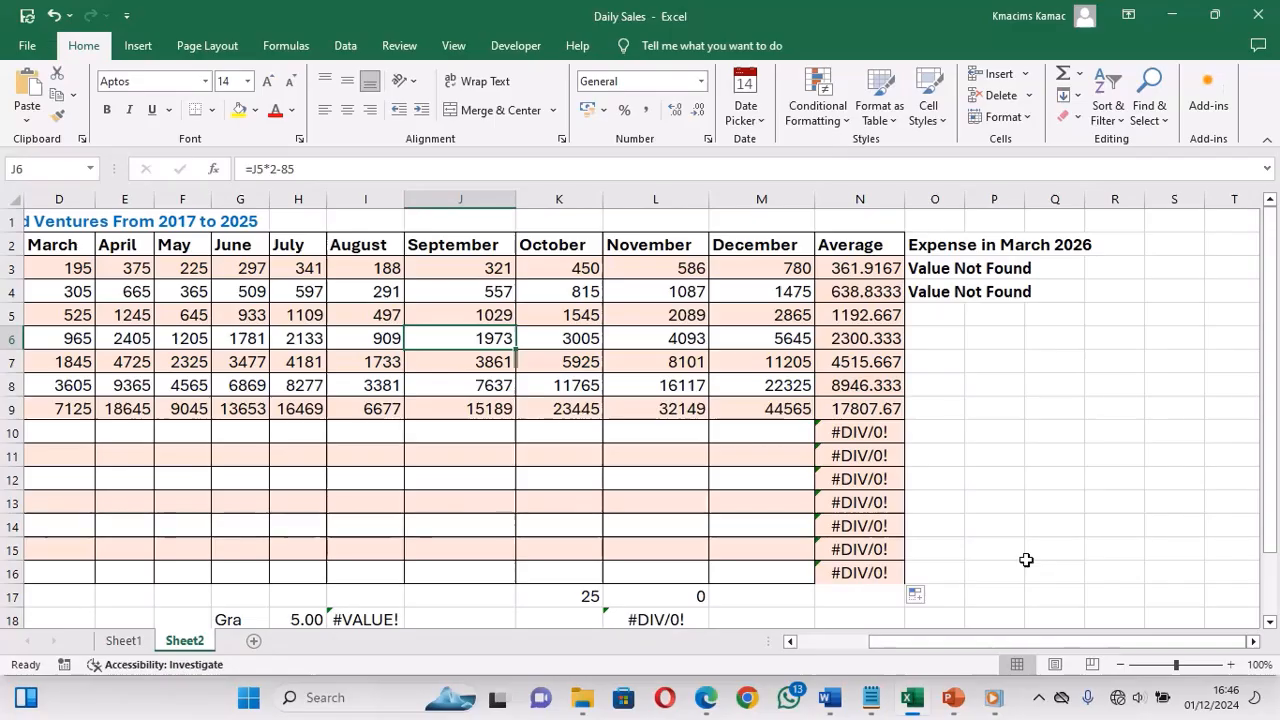
Step: Examine the formulas behind the error values in cells I18, L18 and N13
left_click(360, 617)
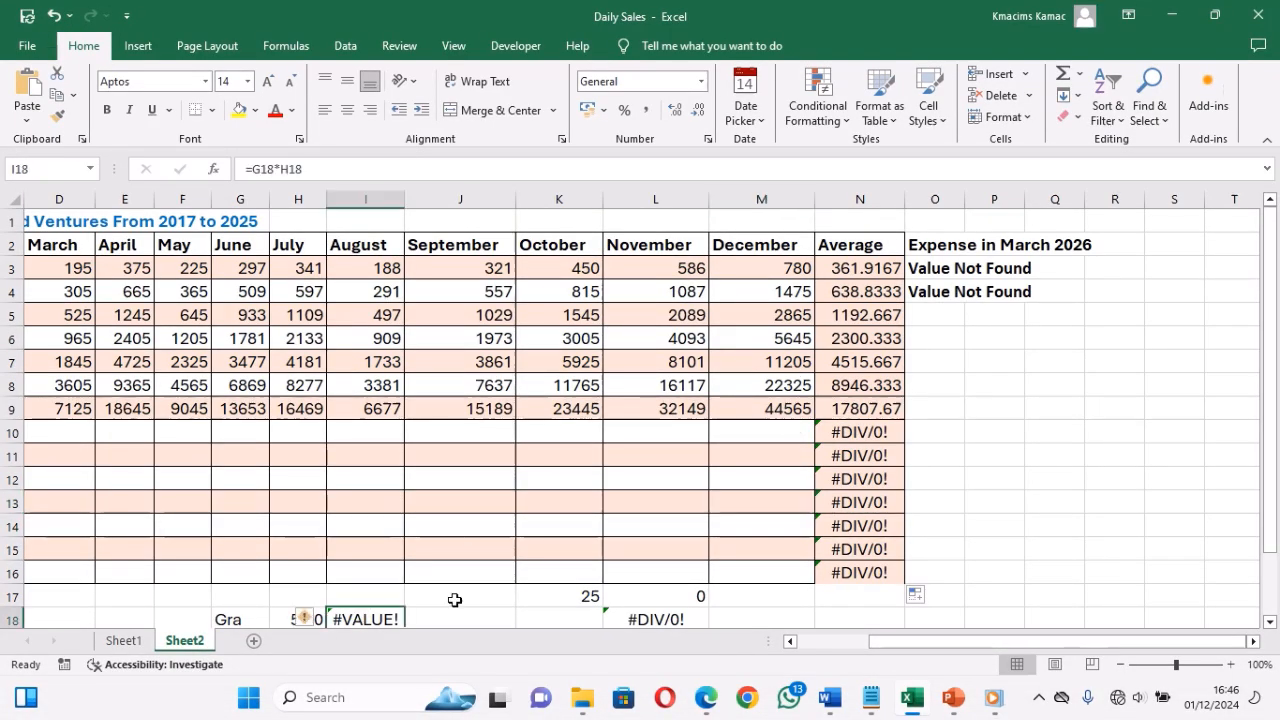
left_click(636, 617)
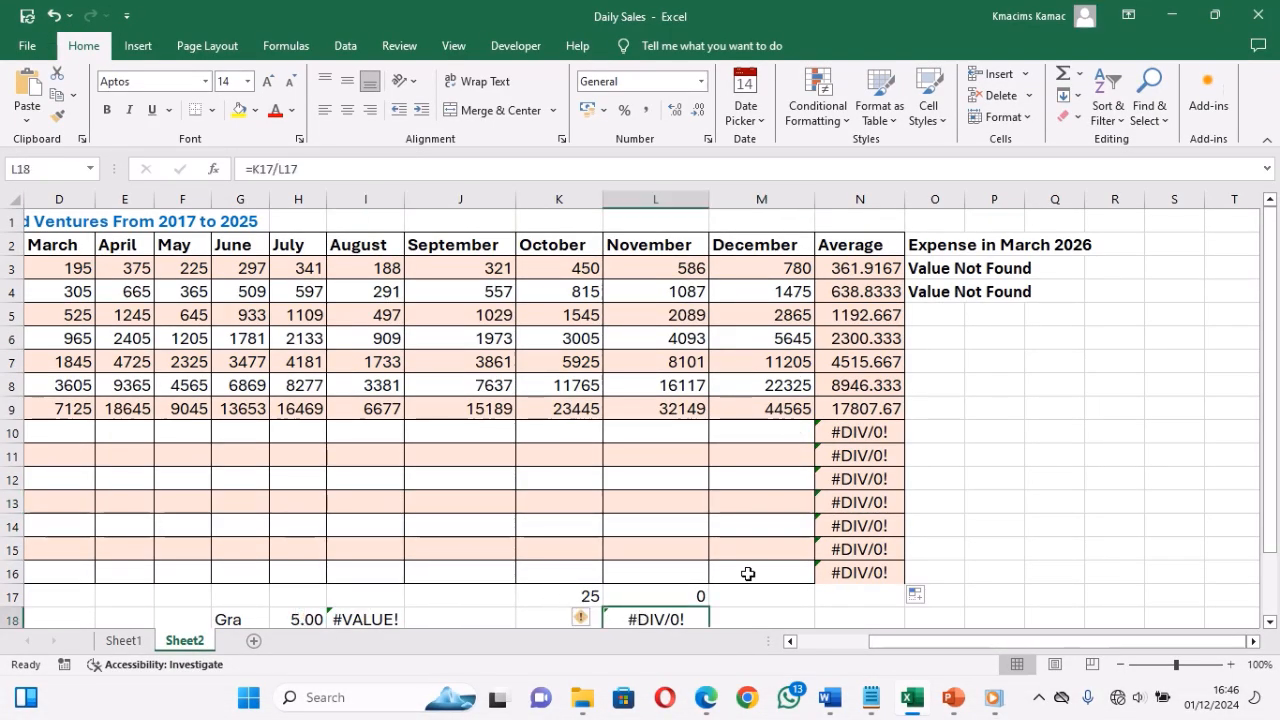
left_click(864, 502)
Step: Delete cell K8 from the October column to demonstrate a reference error, and undo the deletion
left_click(571, 388)
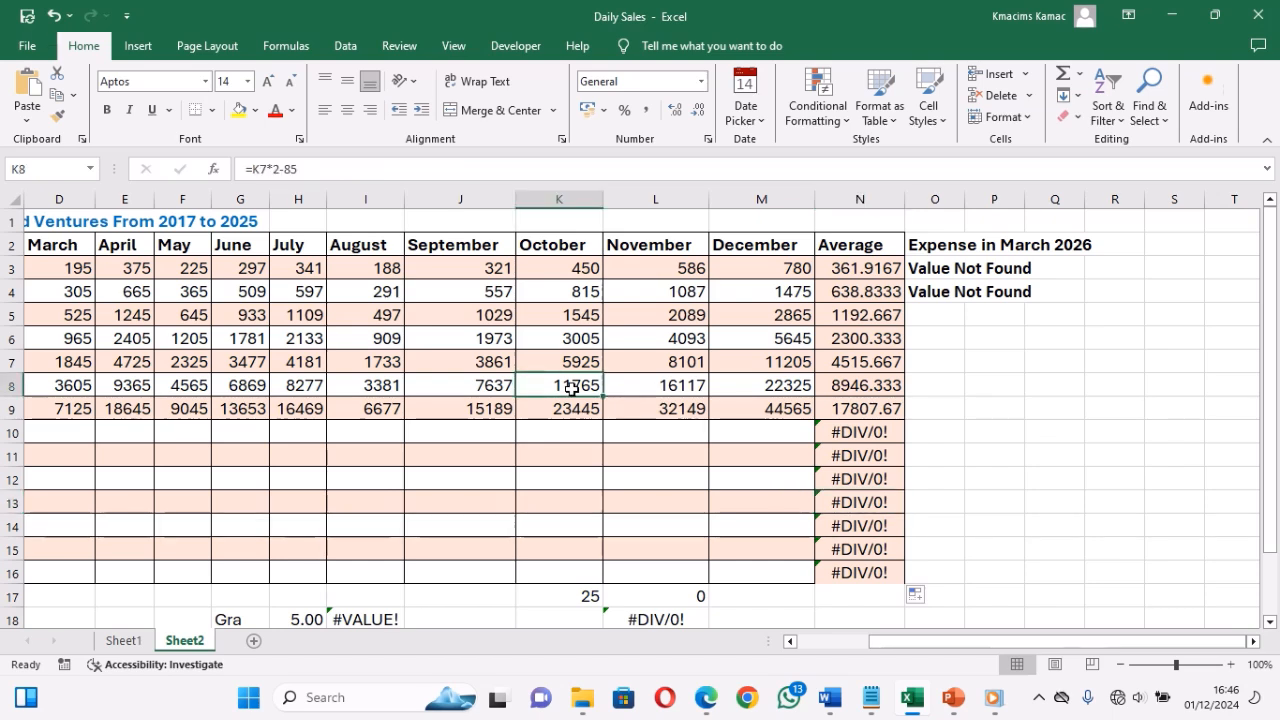
left_click(1026, 97)
left_click(1001, 95)
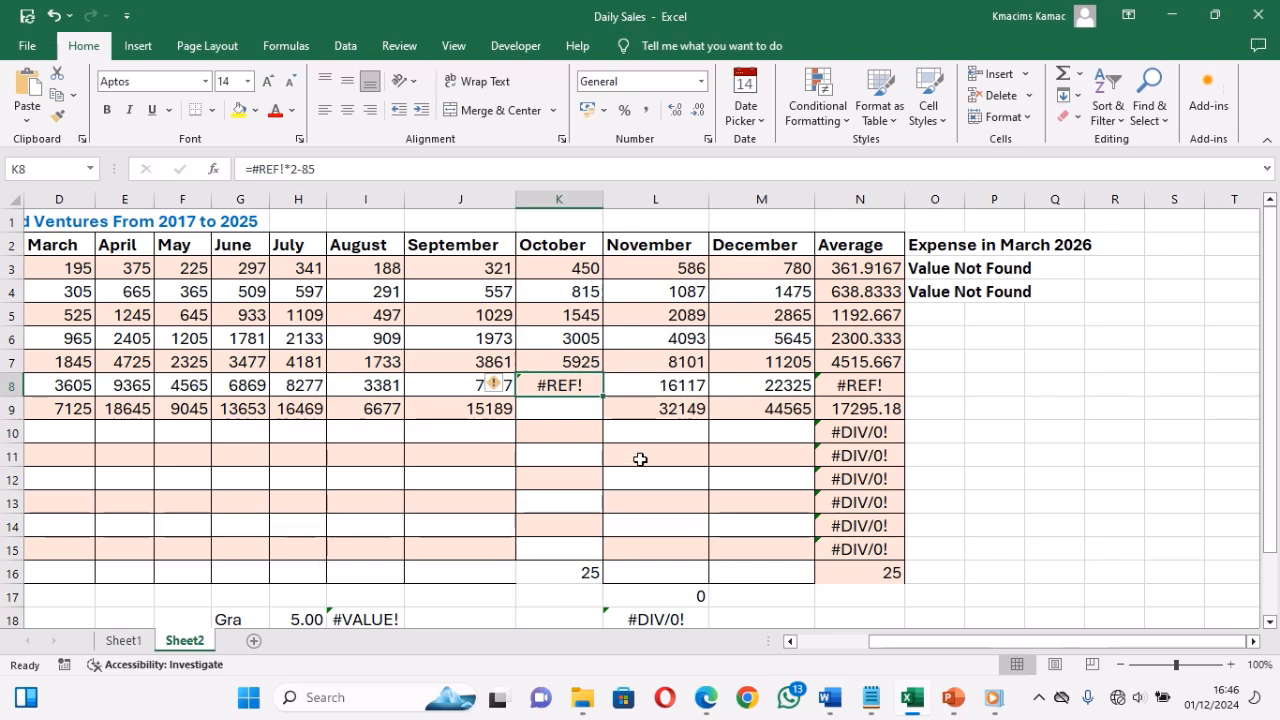
key("ctrl+z")
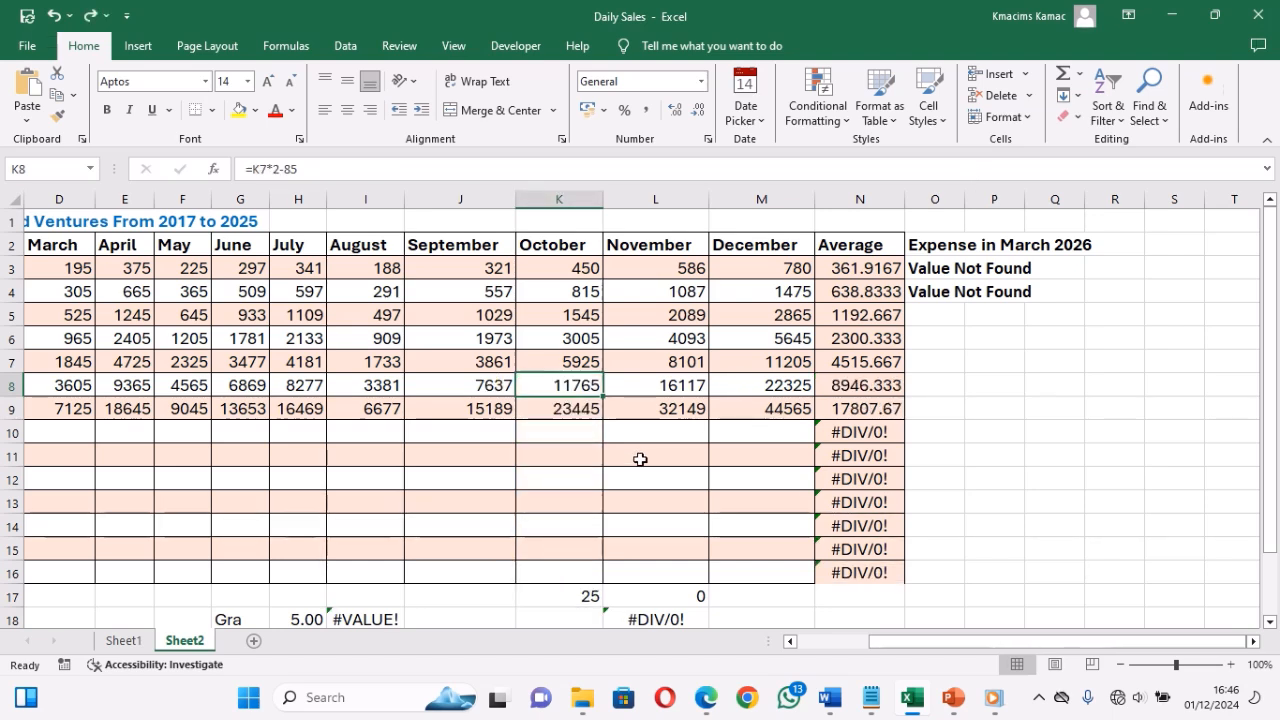
Step: Replace the IFERROR message in the O3 lookup formula with "Value not found: Please check input values"
left_click(867, 457)
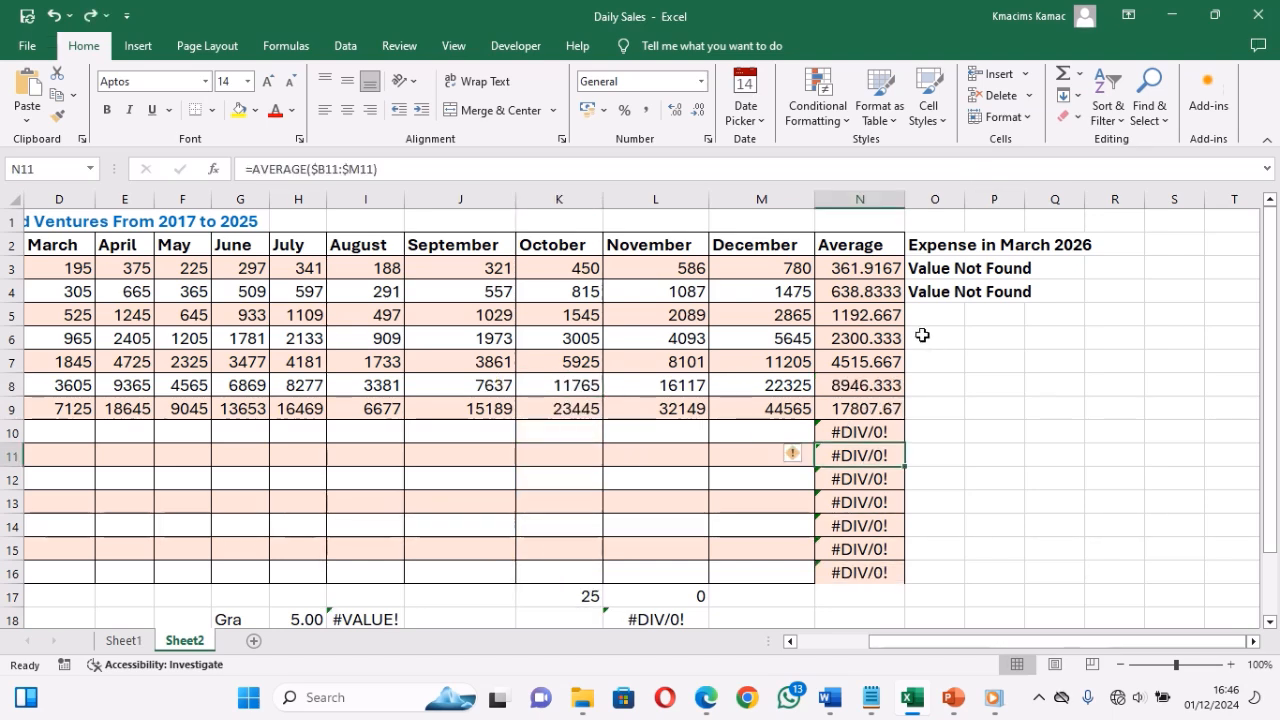
left_click(928, 267)
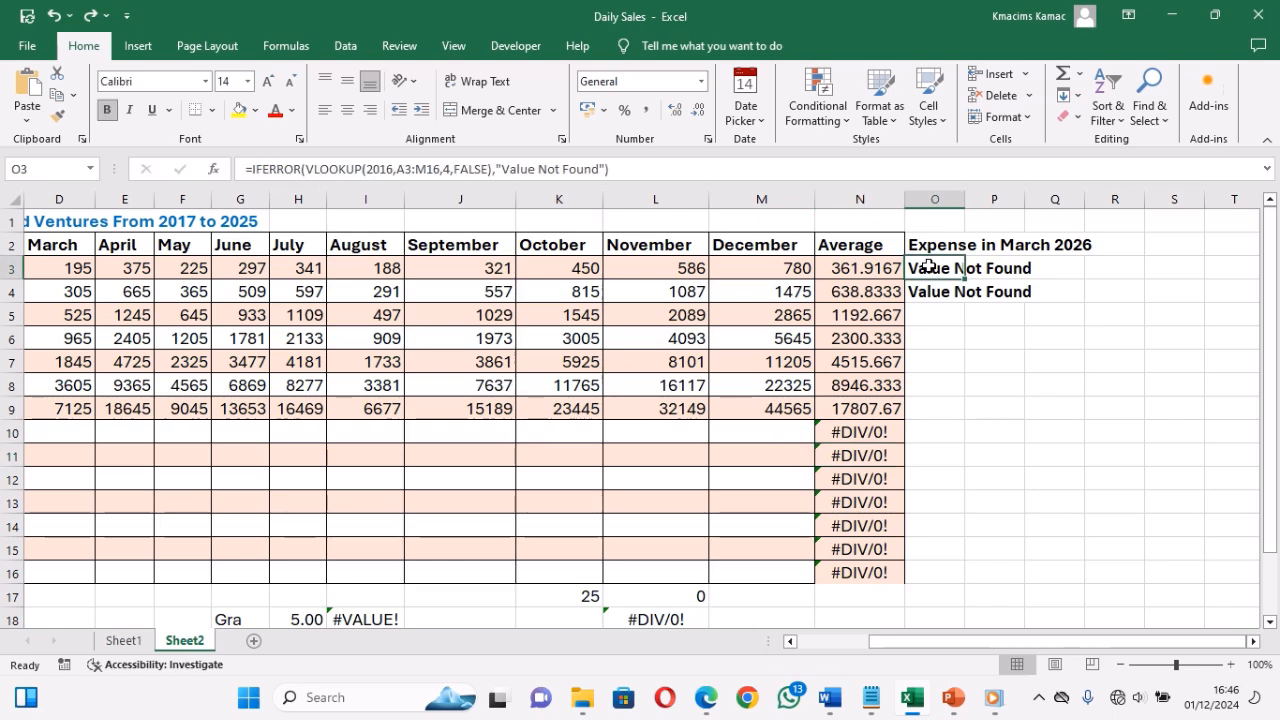
left_click(608, 170)
left_click(608, 170)
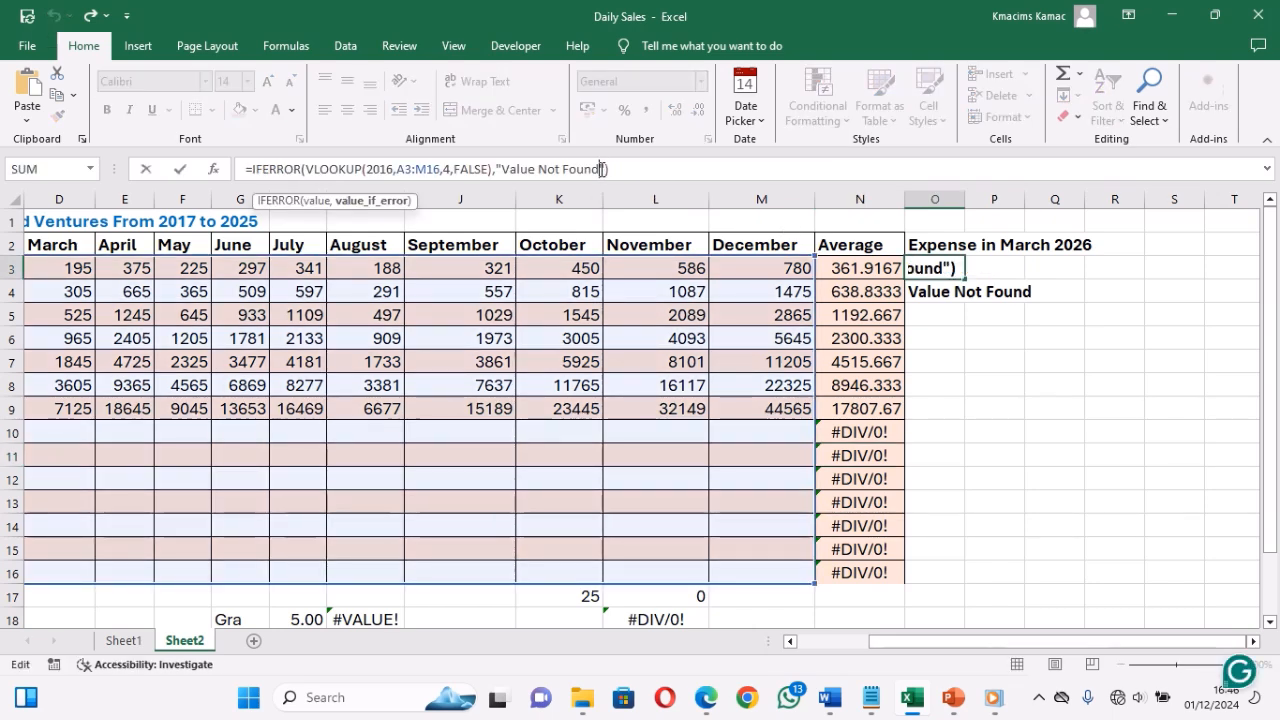
key("BackSpace")
key("BackSpace")
key("BackSpace")
key("BackSpace")
key("BackSpace")
key("BackSpace")
key("BackSpace")
key("BackSpace")
key("BackSpace")
key("BackSpace")
key("BackSpace")
key("BackSpace")
key("BackSpace")
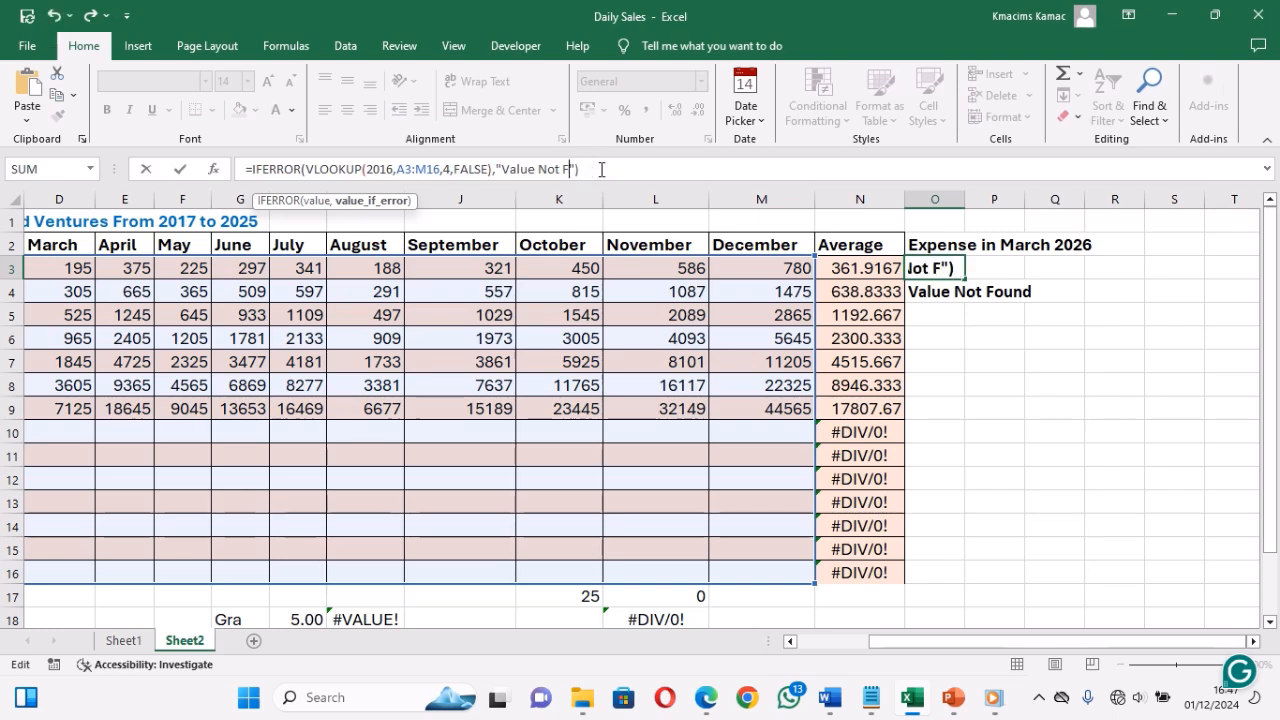
key("BackSpace")
key("BackSpace")
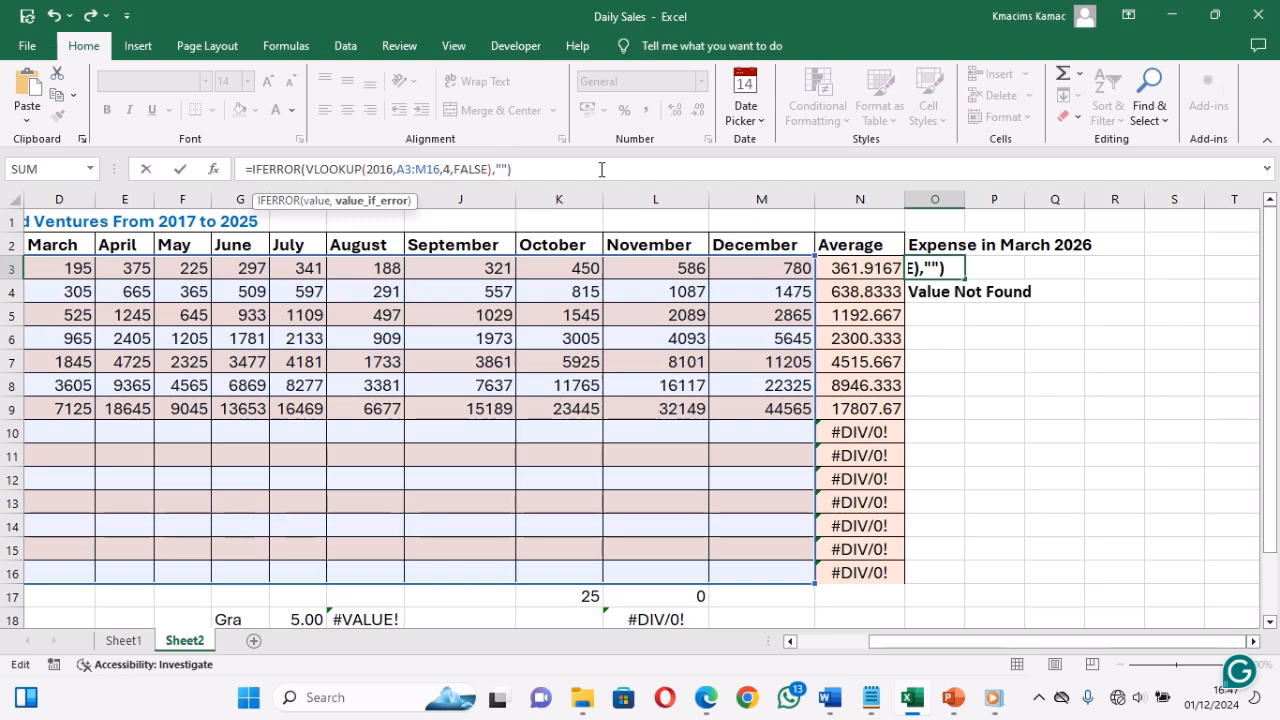
type("Value not found: Please check input values")
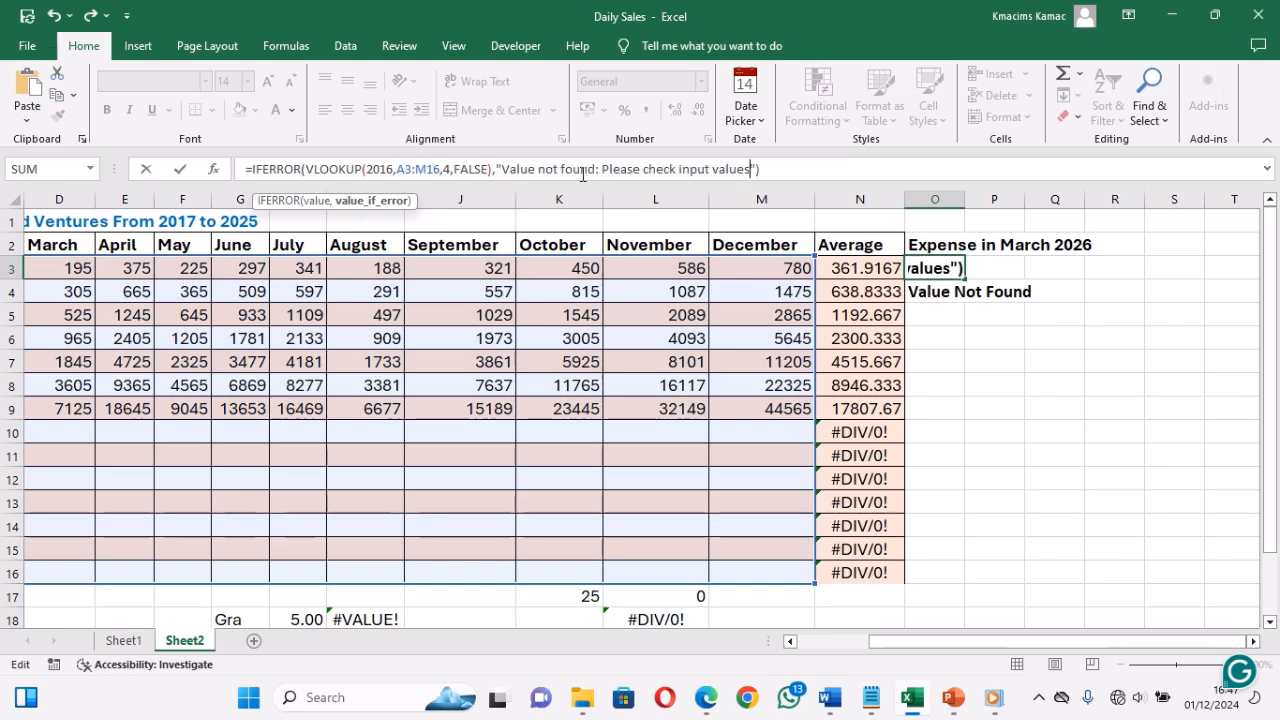
left_click(522, 170)
left_click(548, 167)
left_click(598, 168)
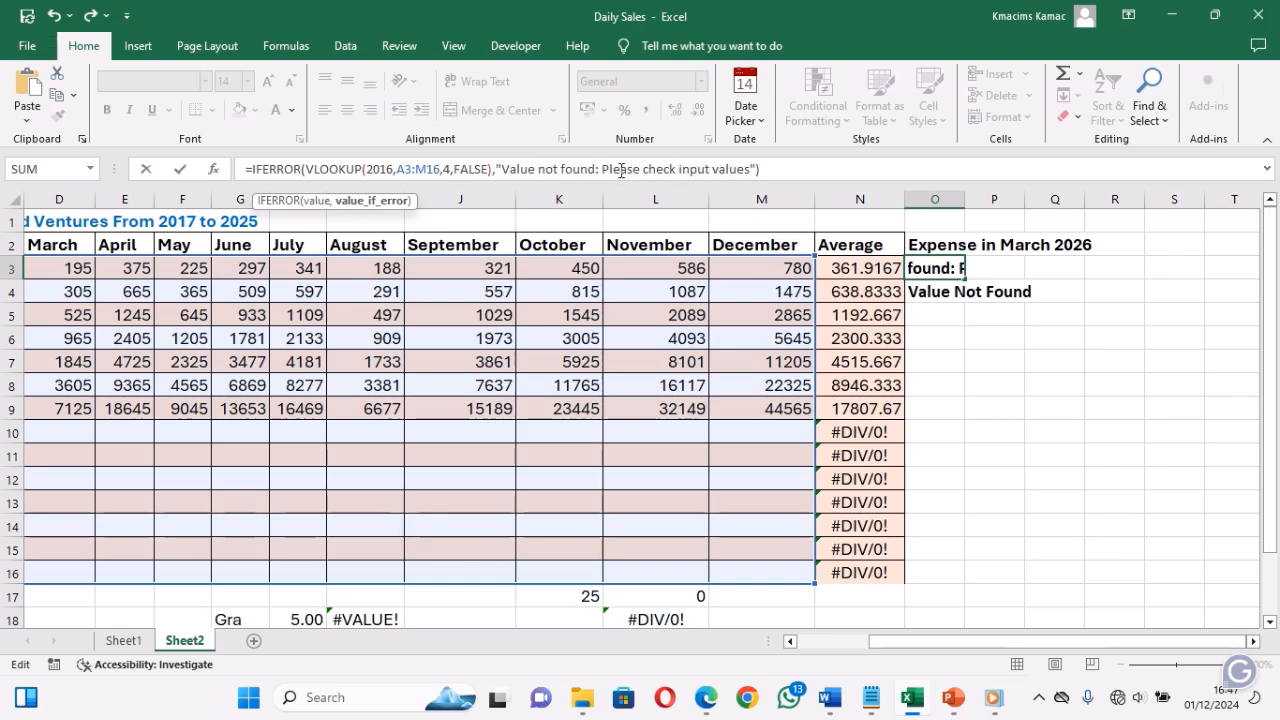
left_click(643, 170)
left_click(714, 169)
left_click(750, 169)
left_click(766, 169)
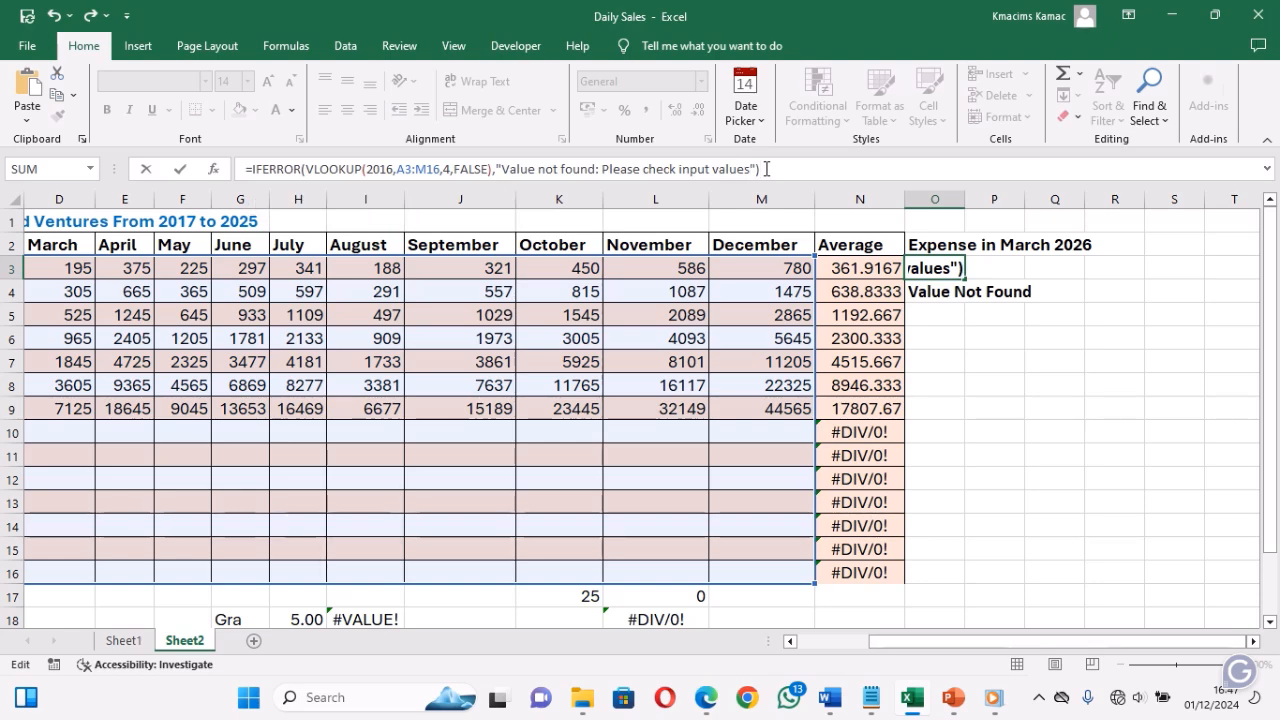
key("Return")
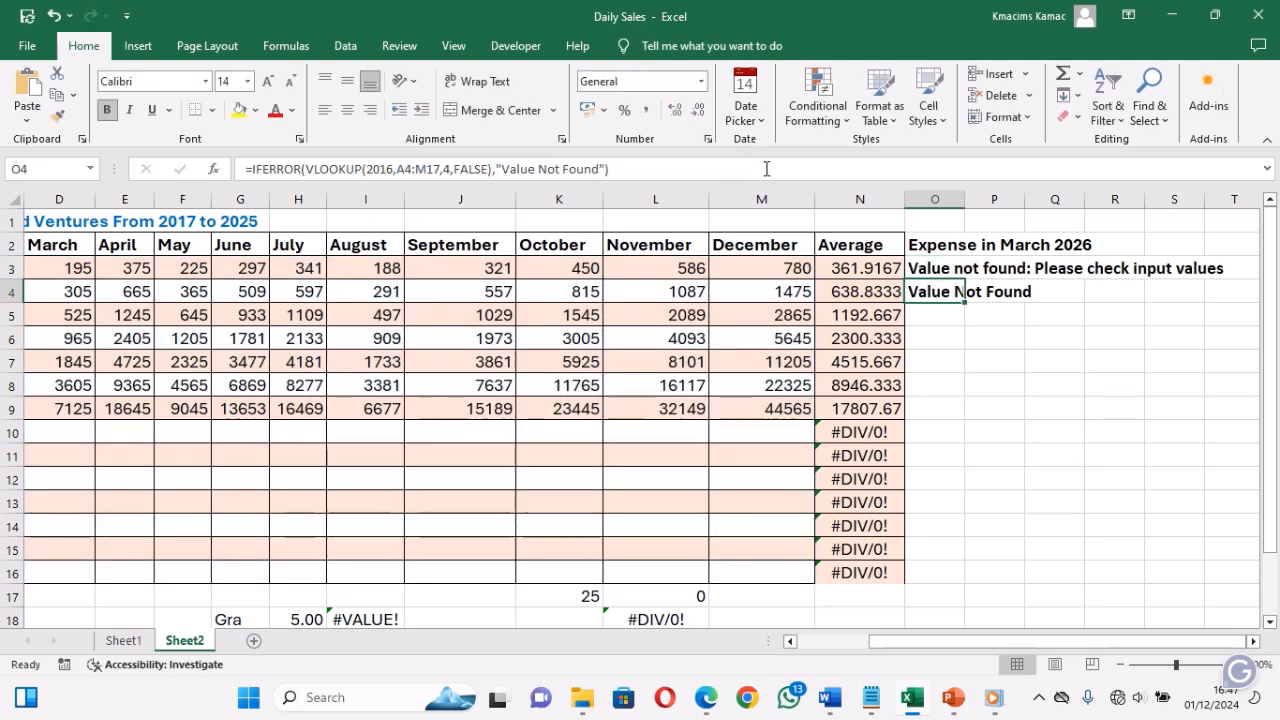
Step: Fill the updated lookup formula from O3 down to O4 and check both cells
left_click(928, 267)
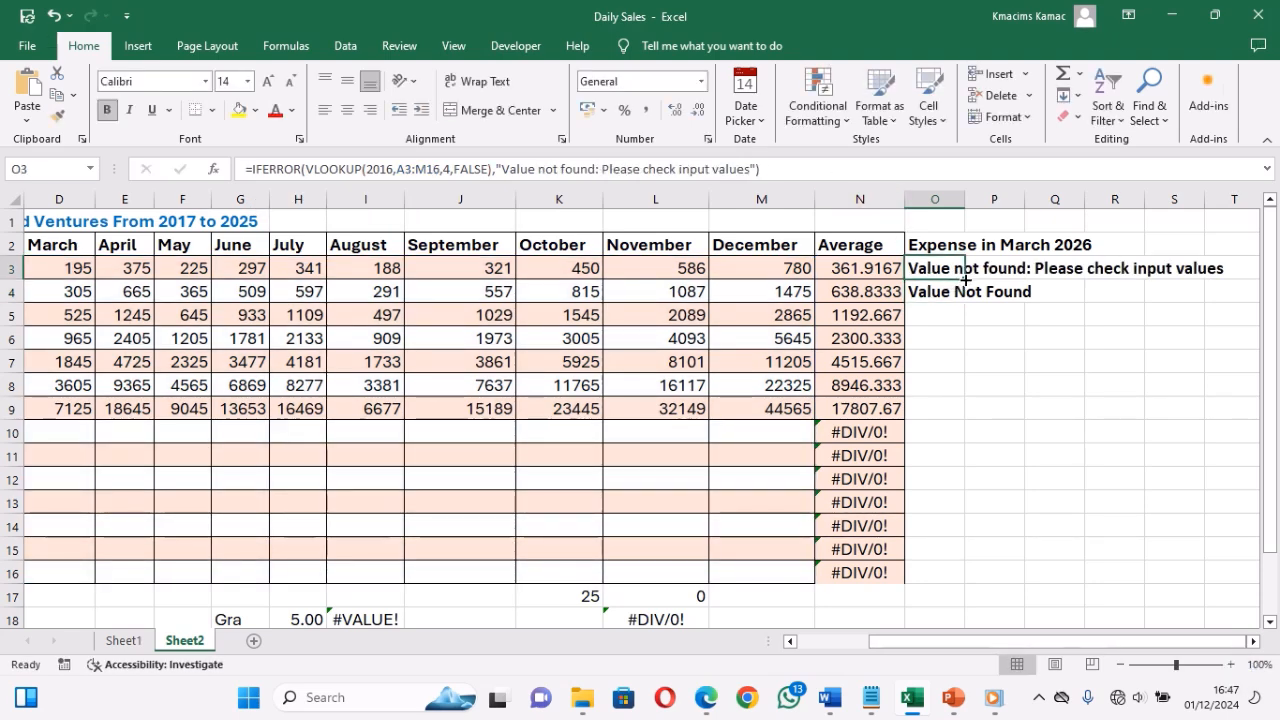
left_click_drag(965, 285, 967, 300)
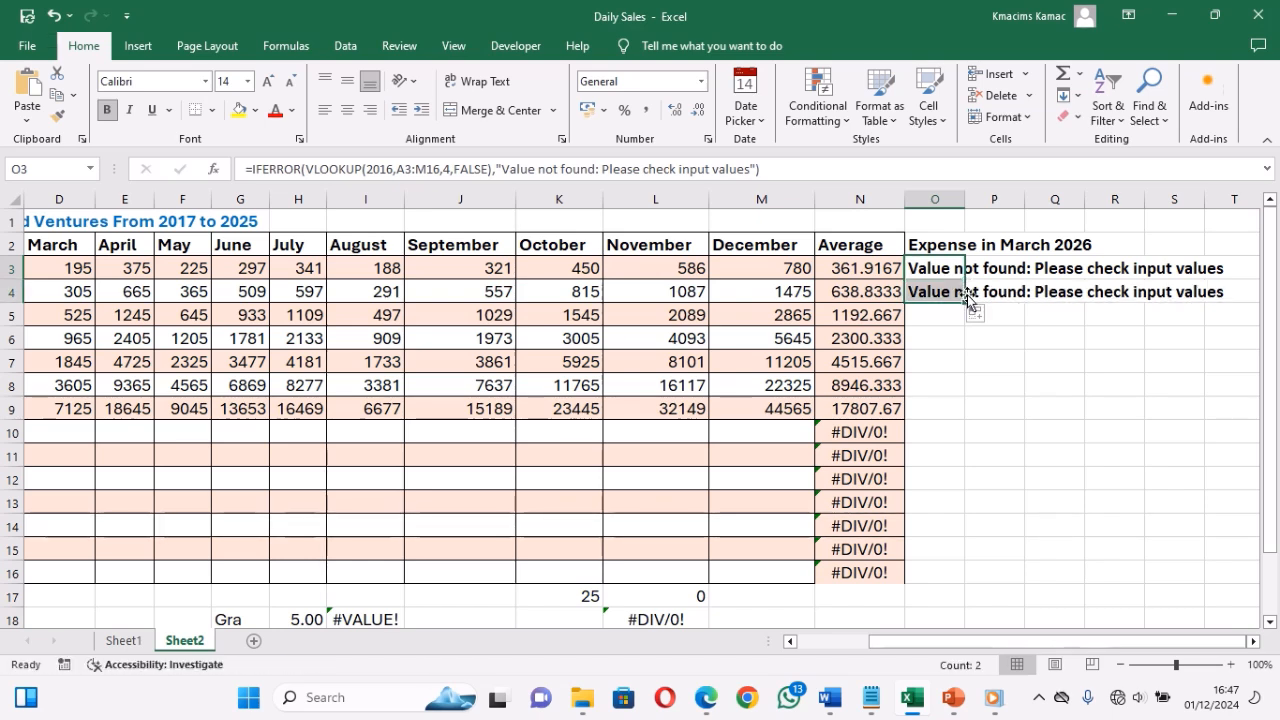
left_click(1026, 313)
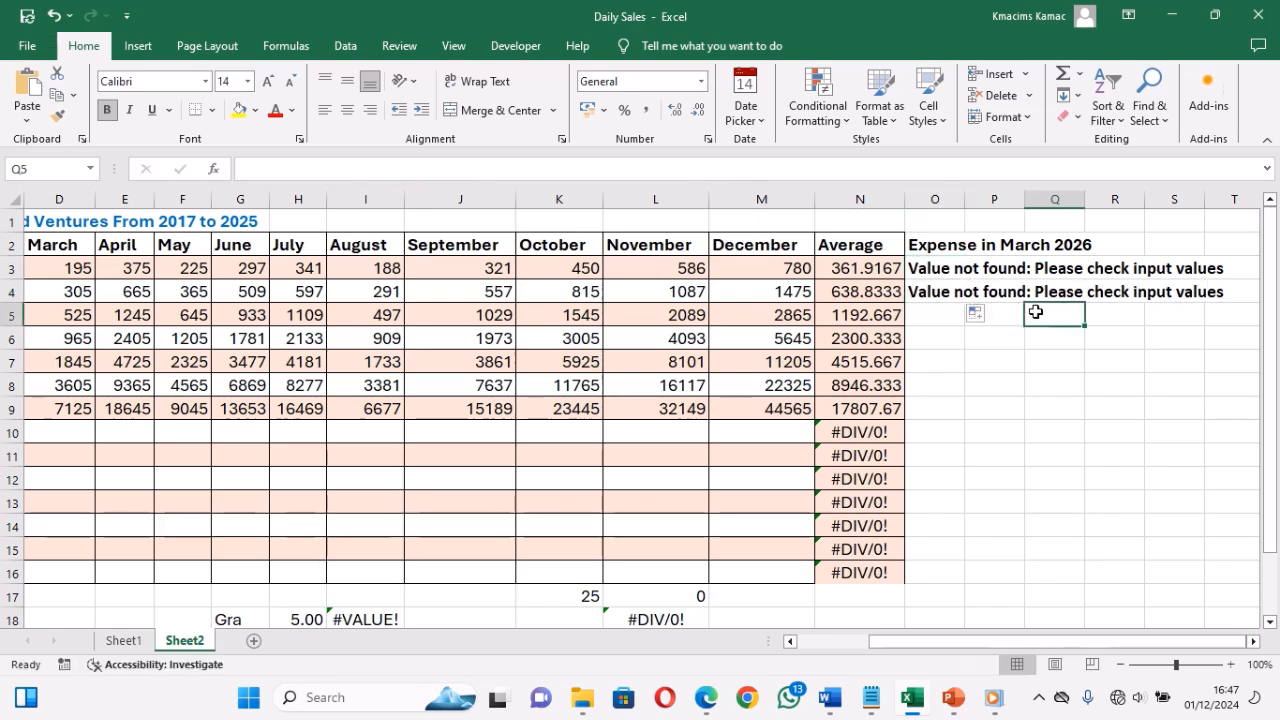
left_click(933, 270)
left_click(944, 292)
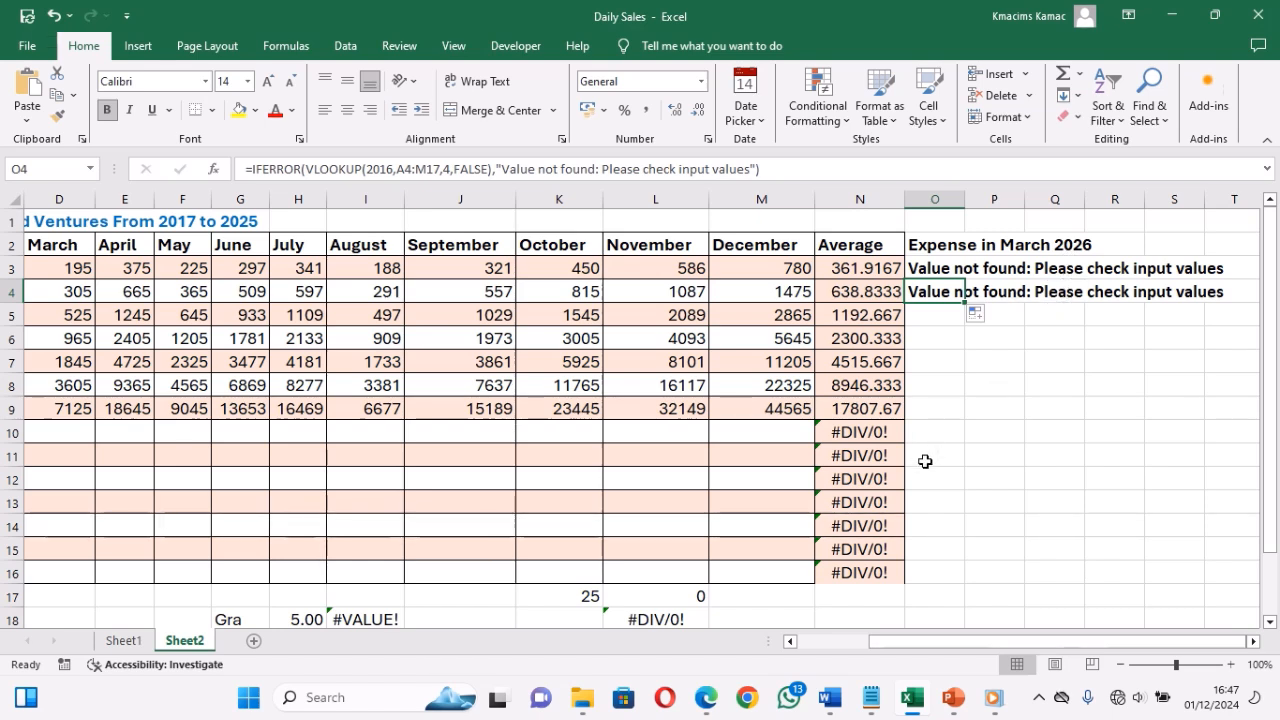
Step: Examine the AVERAGE formula in N10 without changing it
left_click(870, 433)
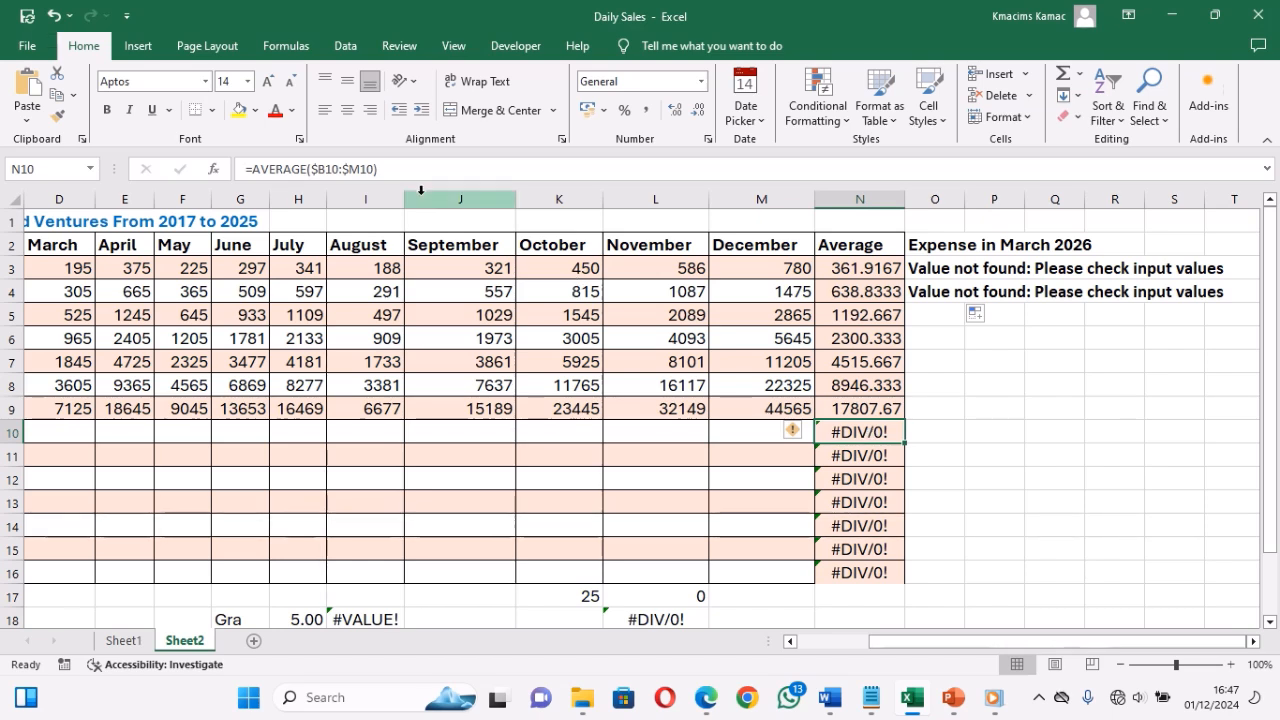
left_click(386, 169)
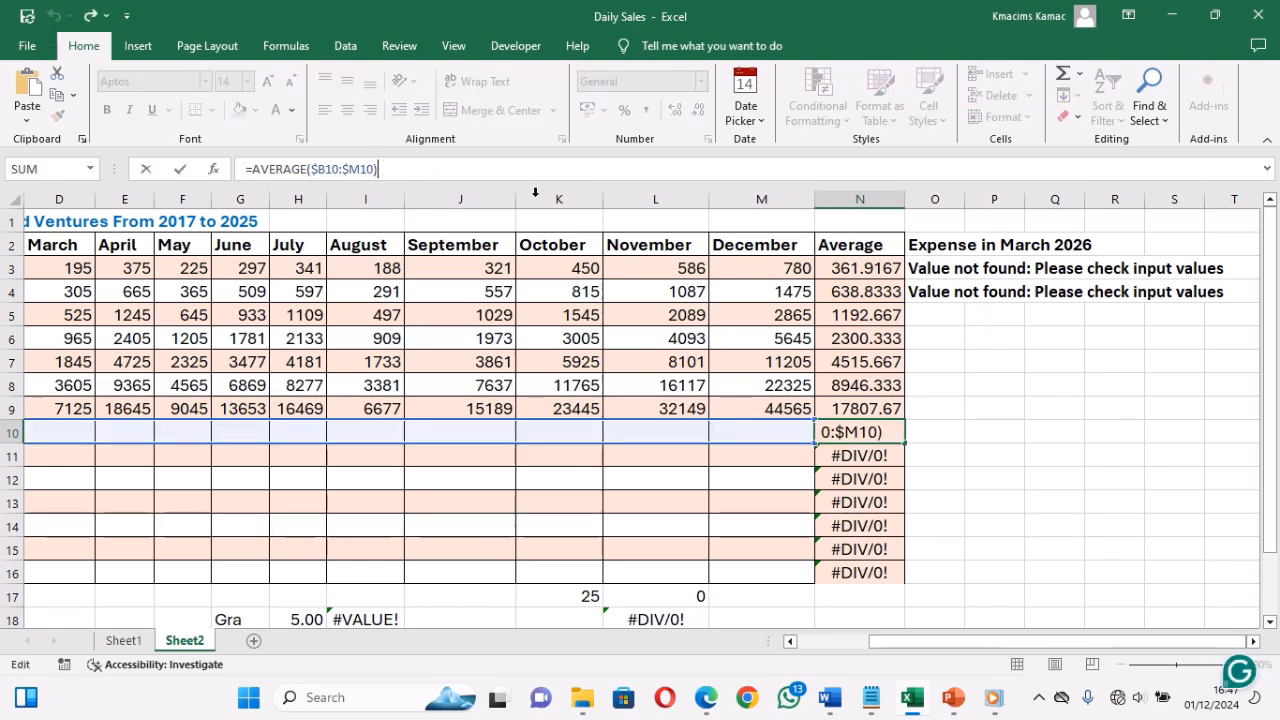
key("Escape")
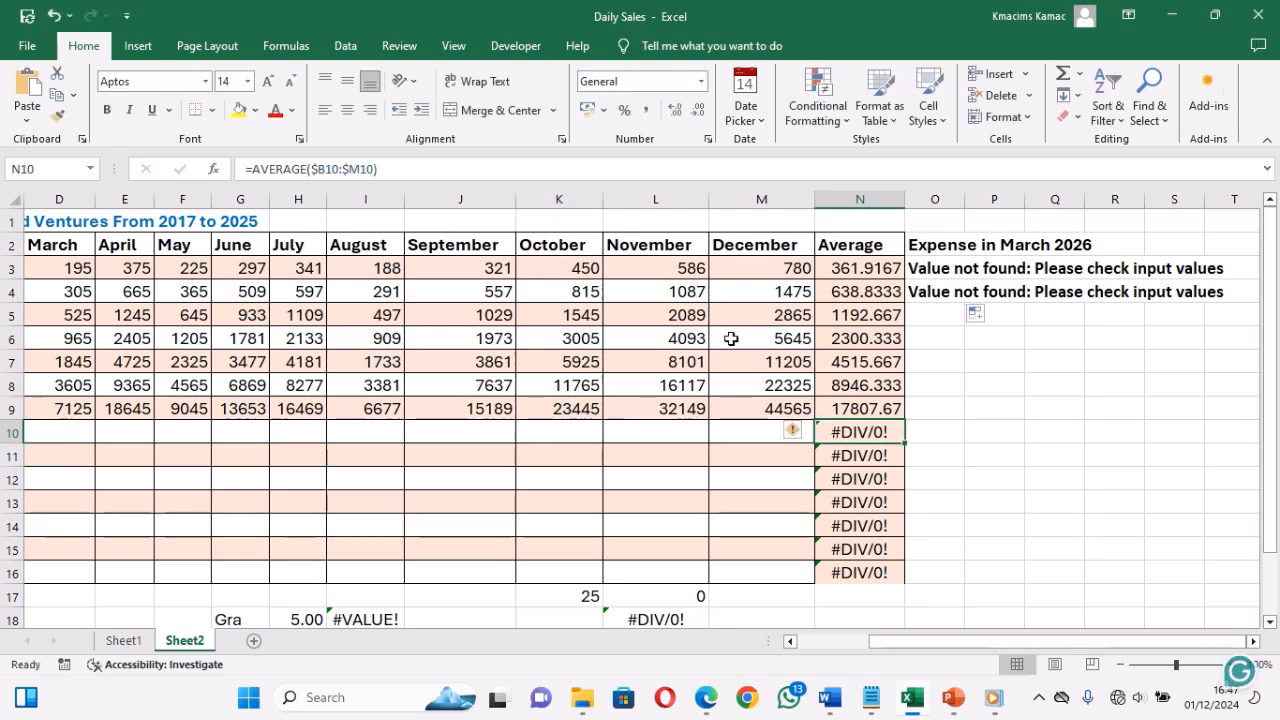
left_click(985, 437)
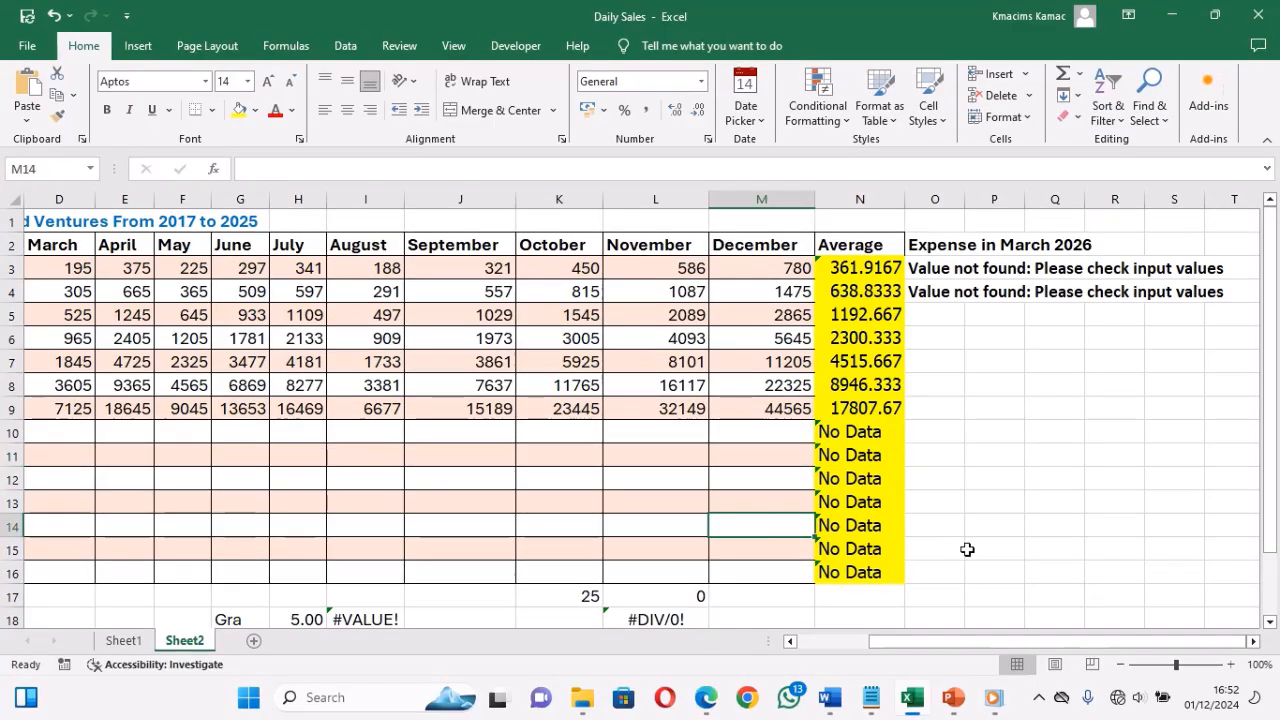
Step: Examine the IFERROR average formulas in the Average column at N3, N10 and N11
left_click(967, 549)
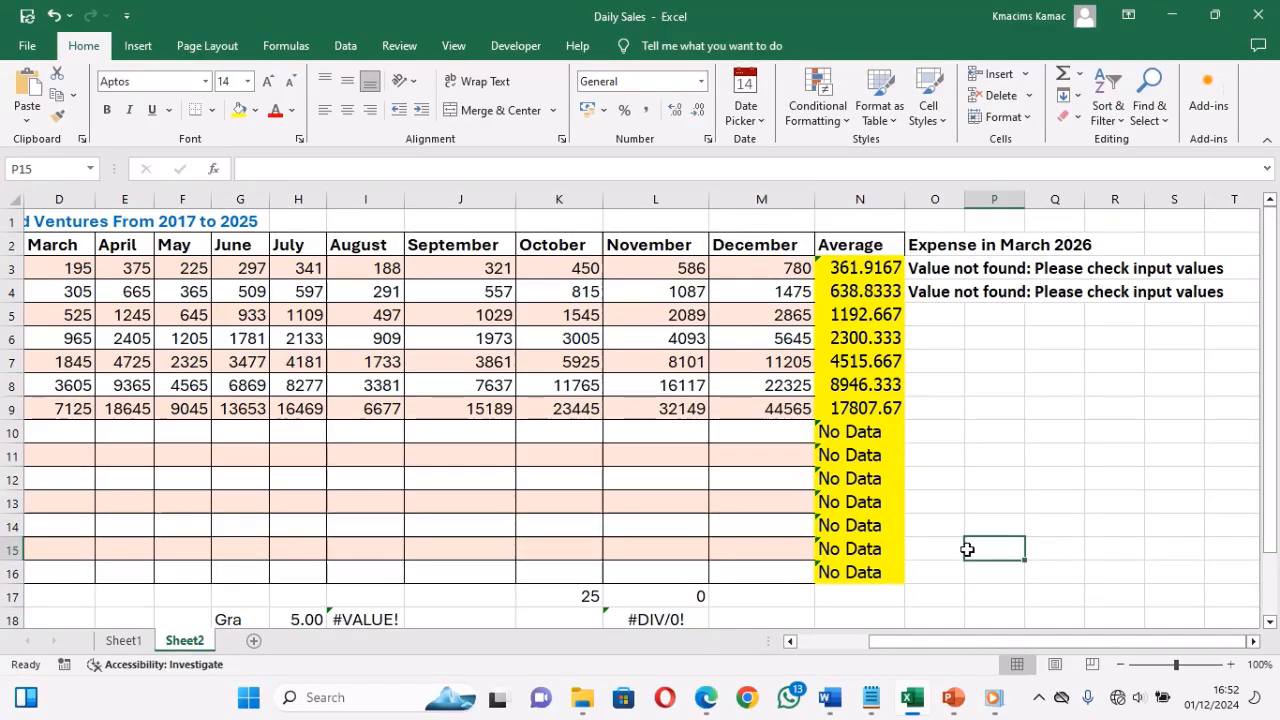
left_click(848, 274)
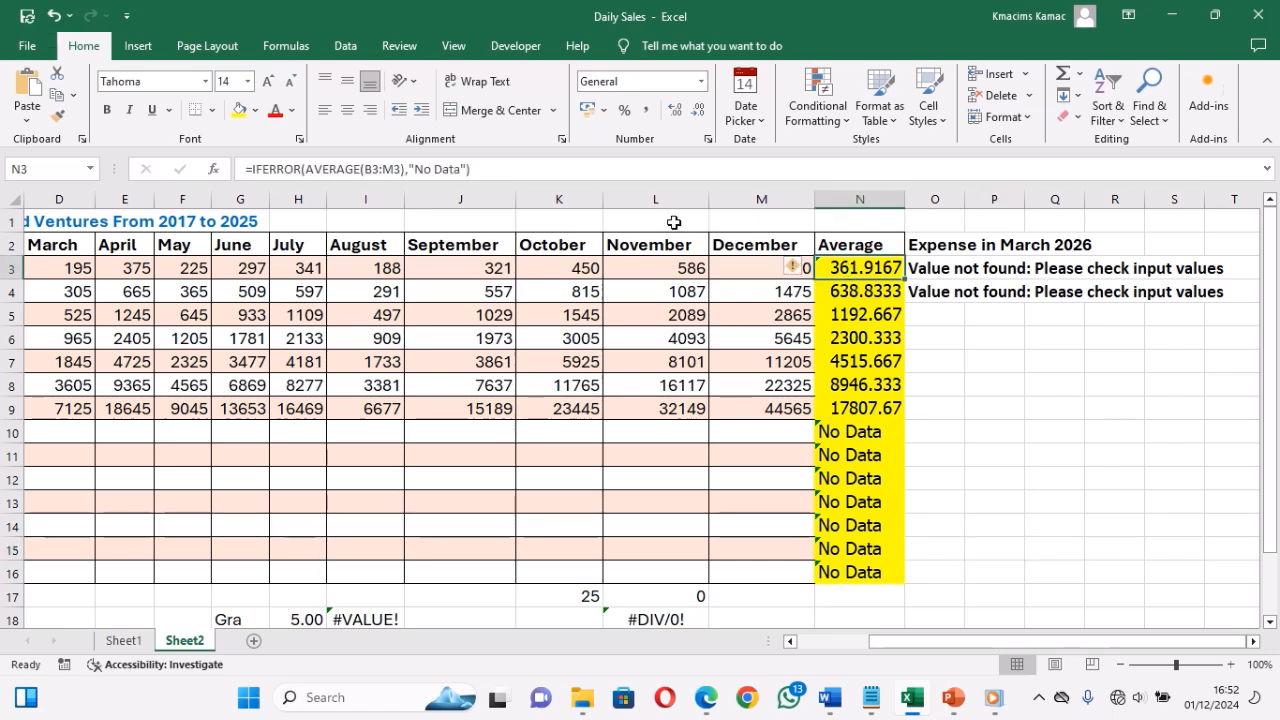
left_click(417, 169)
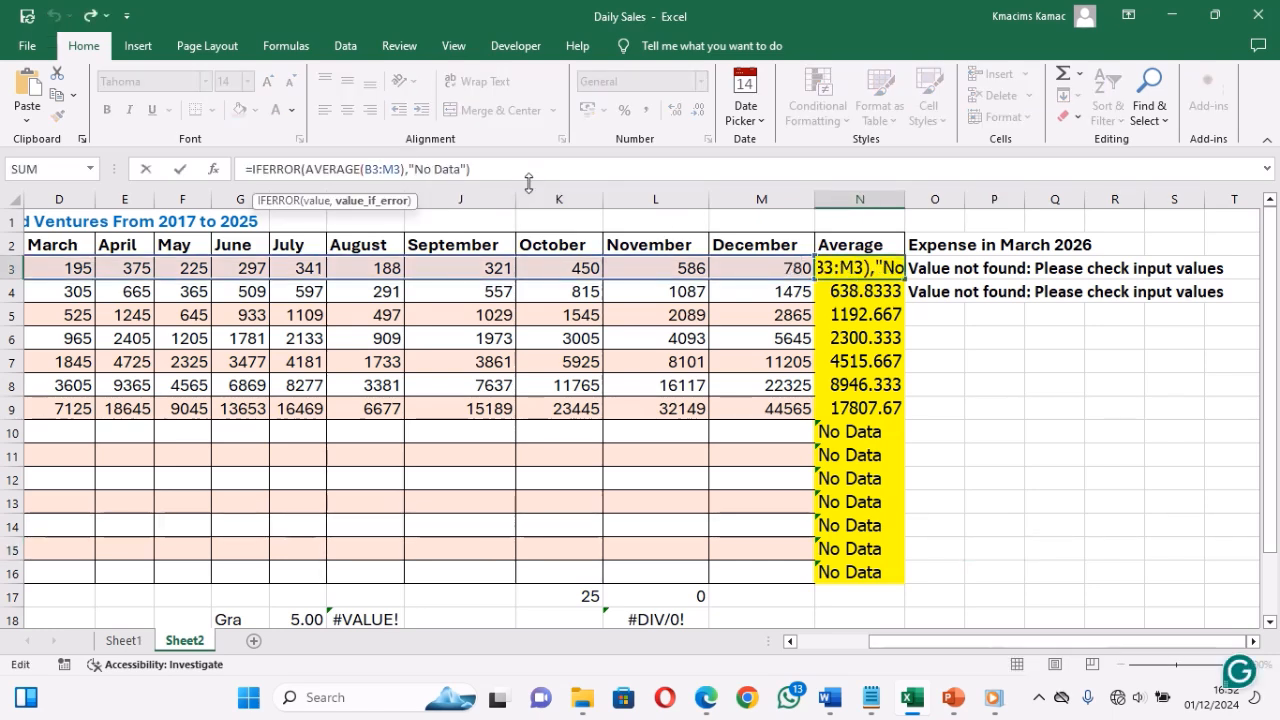
left_click(836, 428)
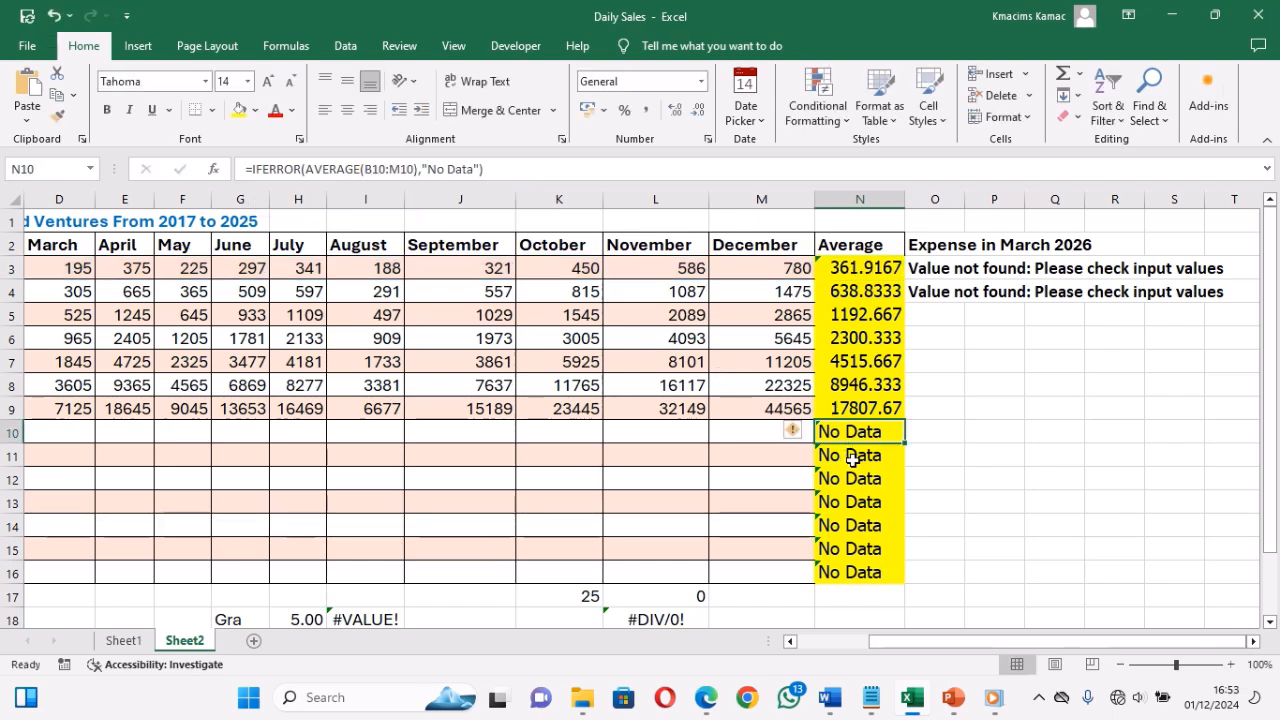
left_click(852, 460)
Step: Try leaving the value_if_error argument of the IFERROR formula in N13 empty, and undo the edit
left_click(851, 503)
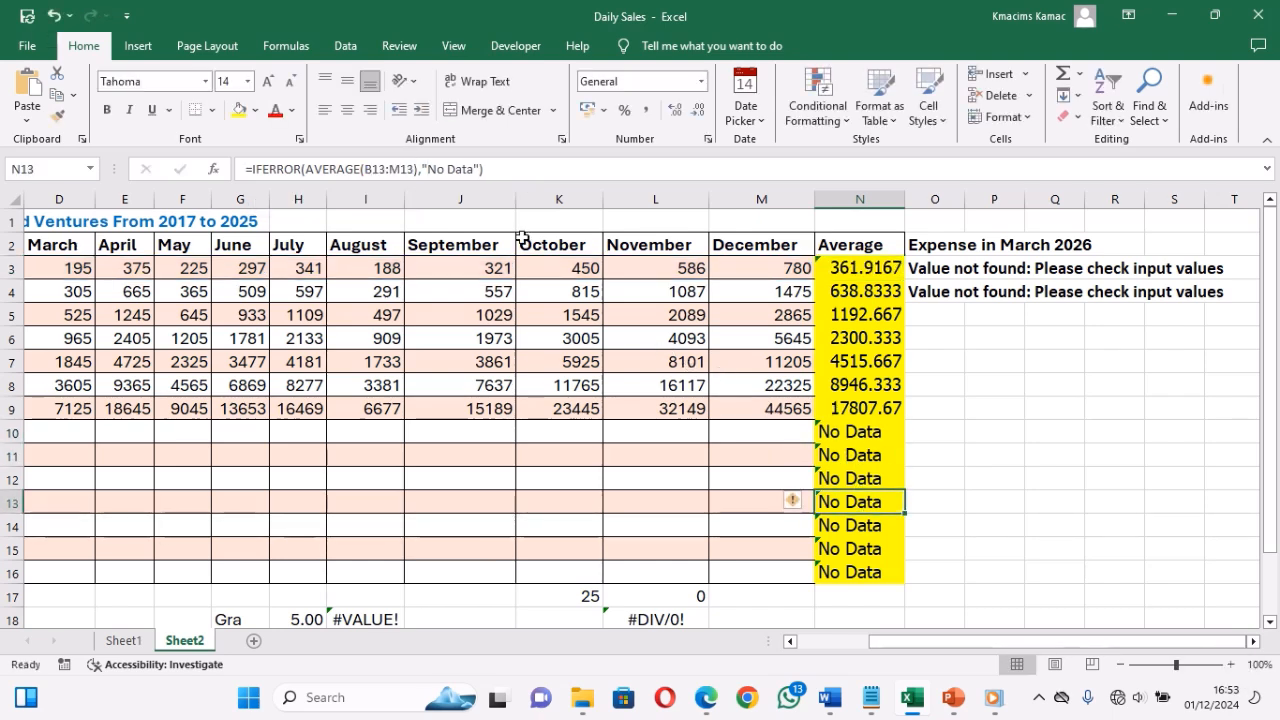
left_click(433, 170)
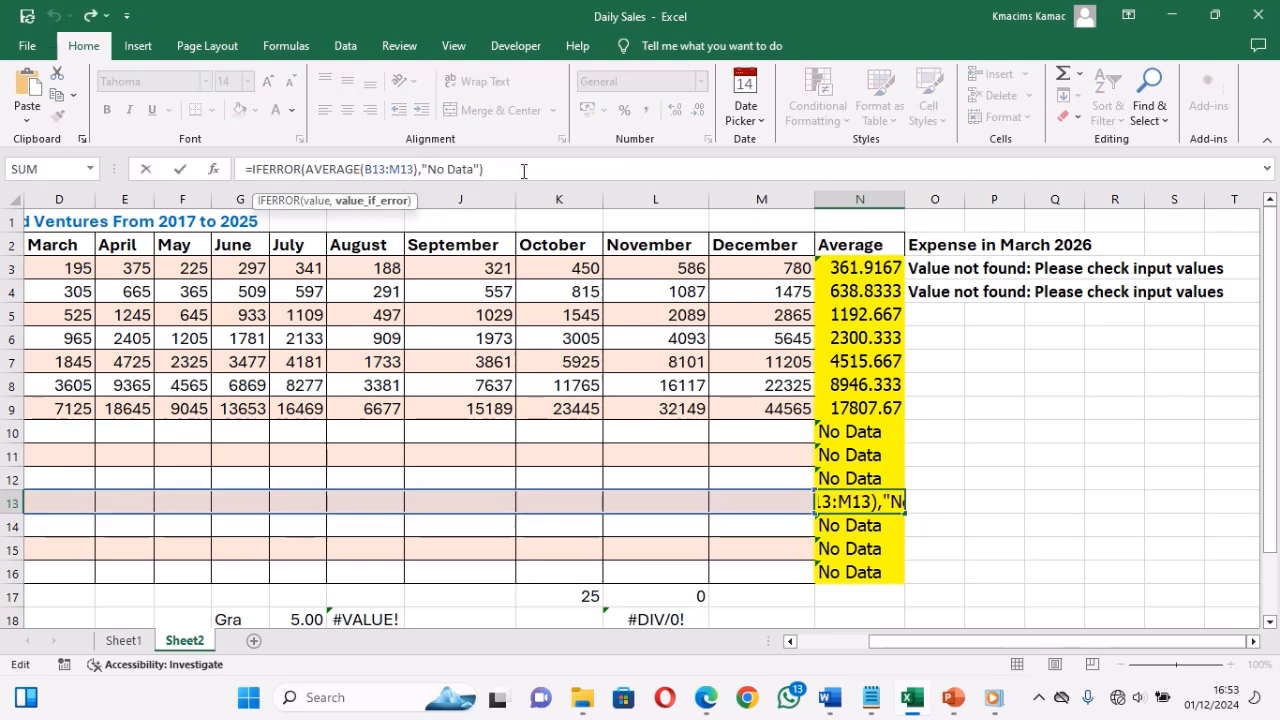
key("Delete")
key("Delete")
key("Delete")
key("Delete")
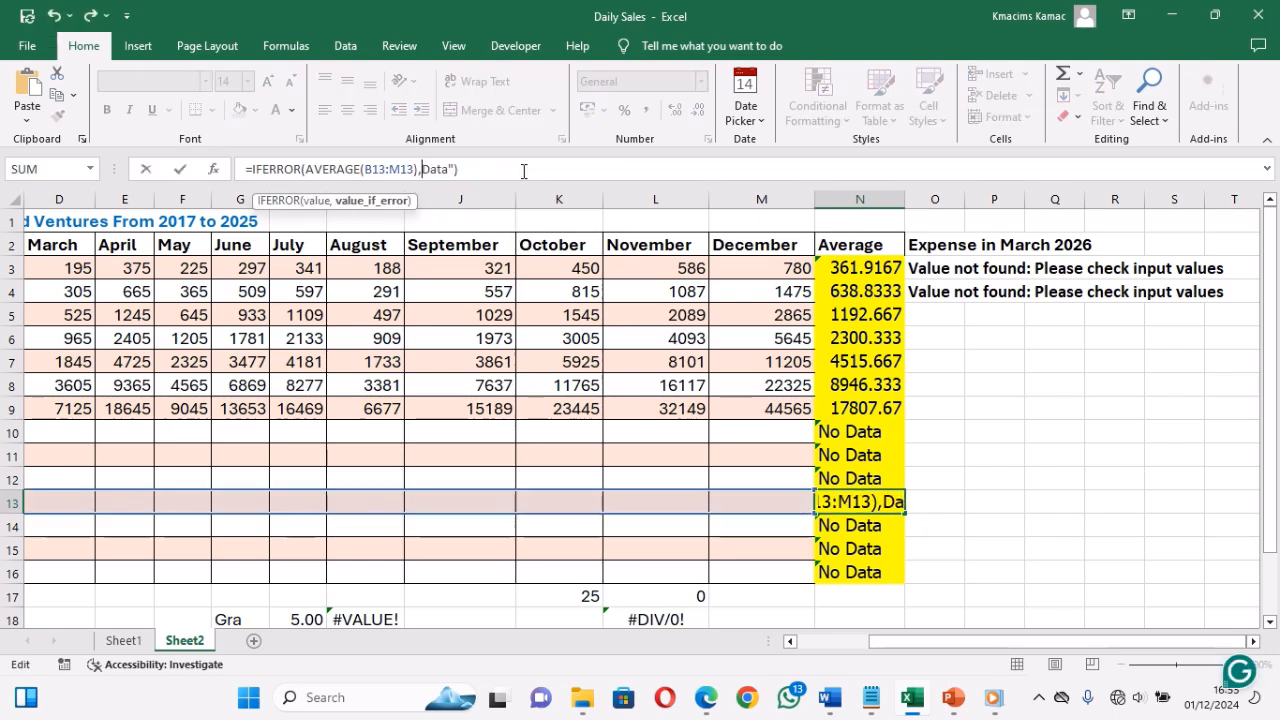
key("Delete")
key("Delete")
key("Delete")
key("Delete")
key("Delete")
key("Return")
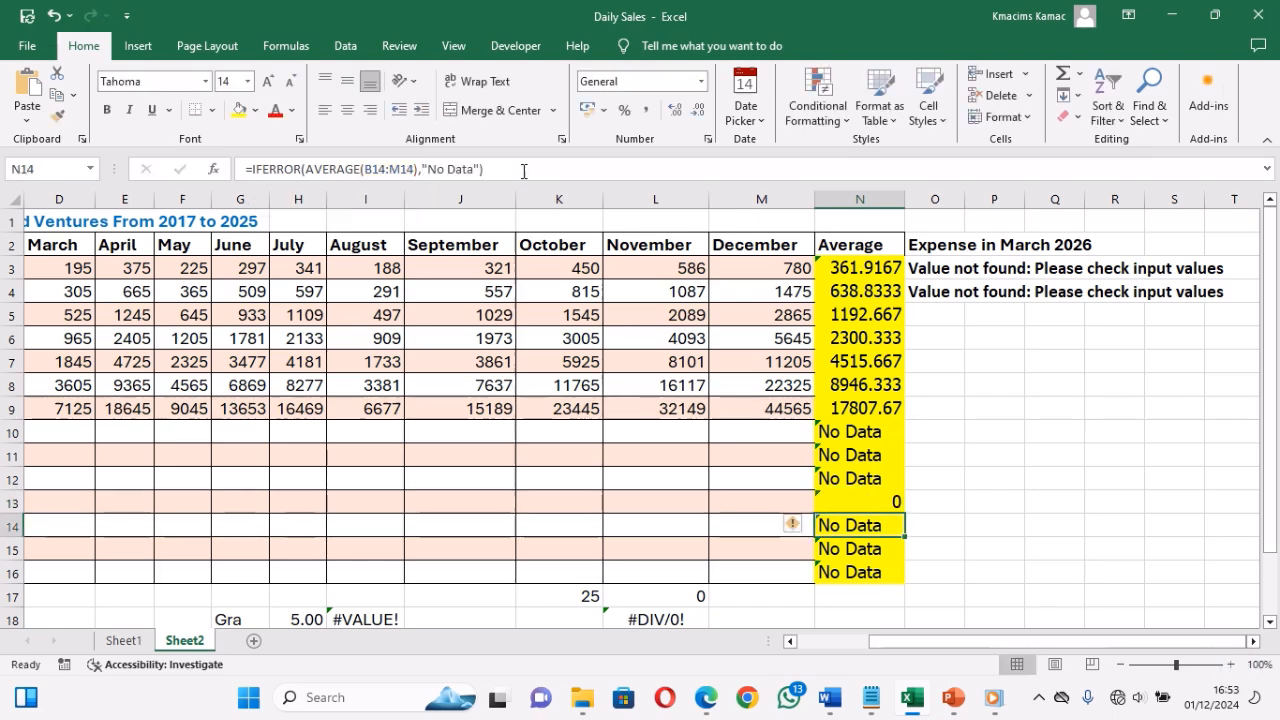
key("ctrl+z")
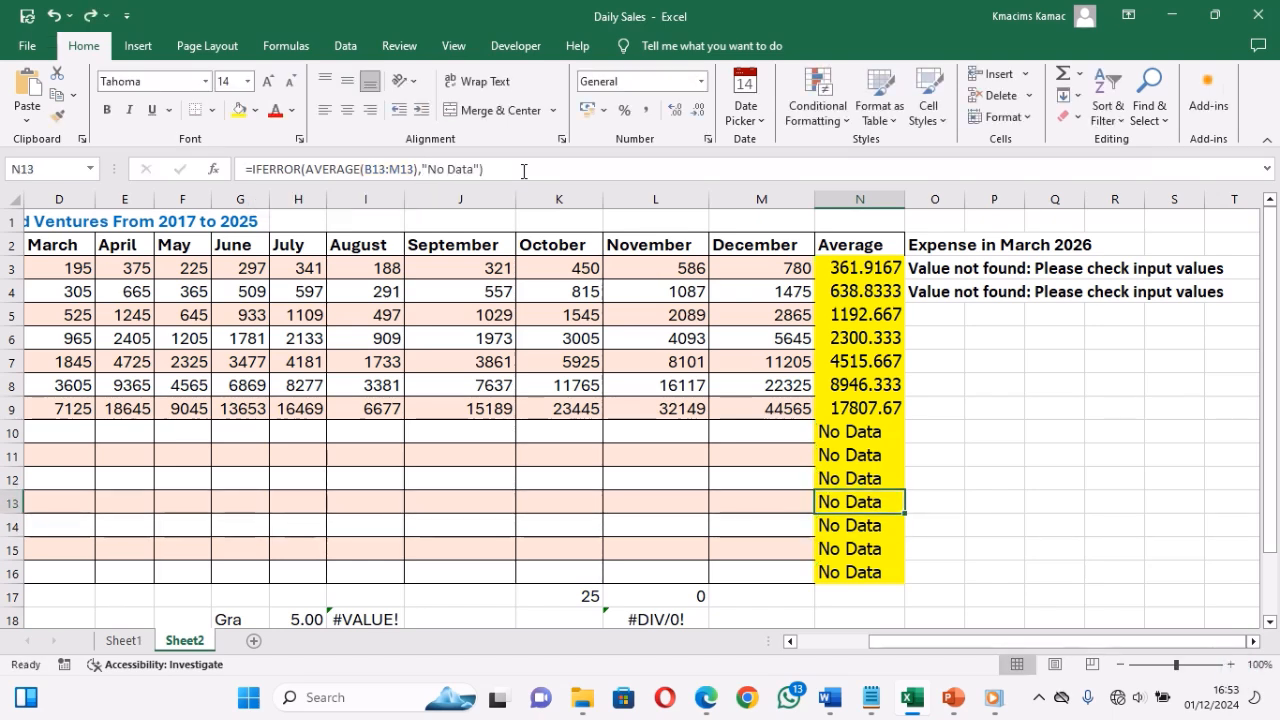
Step: Replace the "No Data" message in N3's IFERROR average formula with the calculation B3*0
left_click(857, 267)
left_click(415, 169)
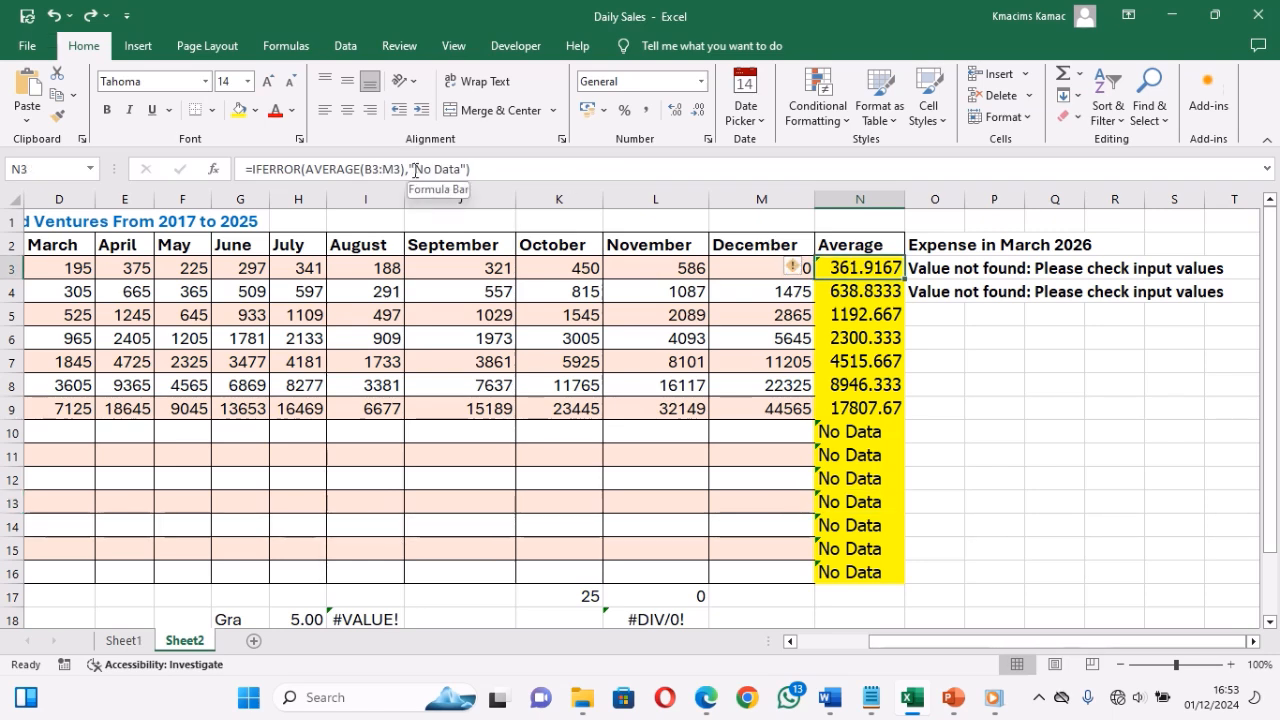
key("Delete")
key("Delete")
key("Delete")
key("Delete")
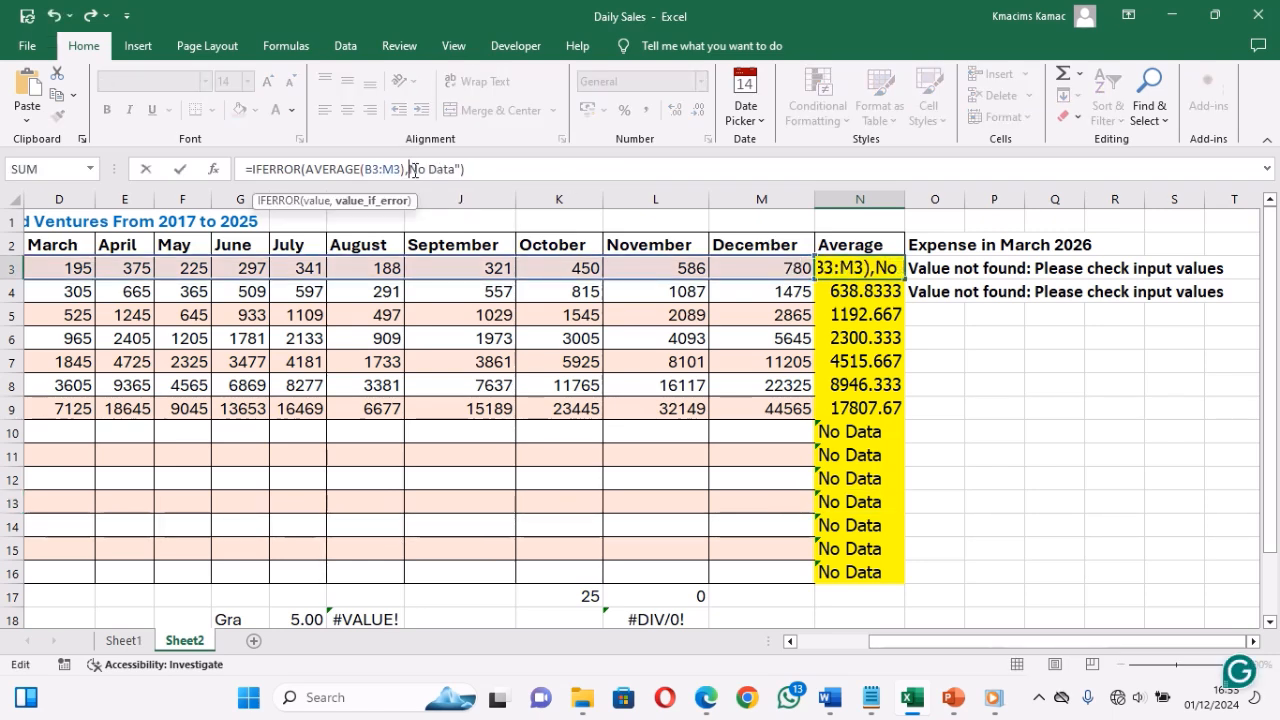
key("Delete")
key("Delete")
key("Delete")
key("Delete")
key("Delete")
type("B3")
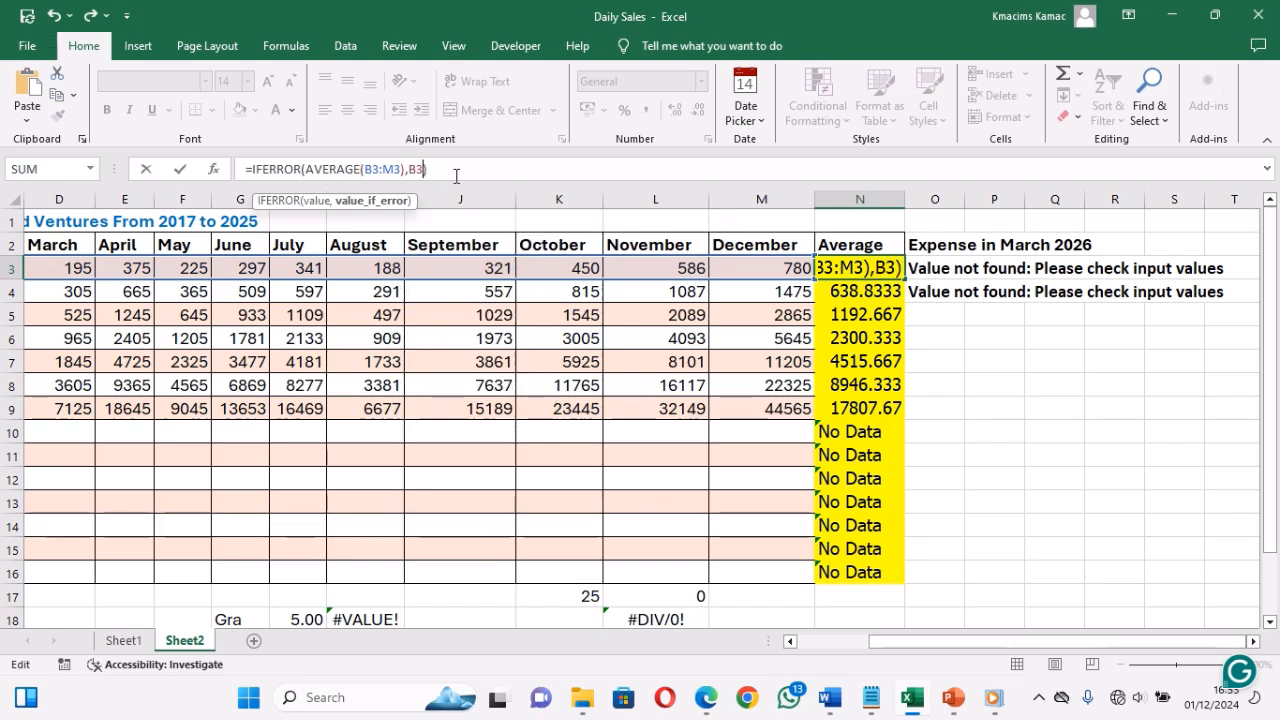
type("*")
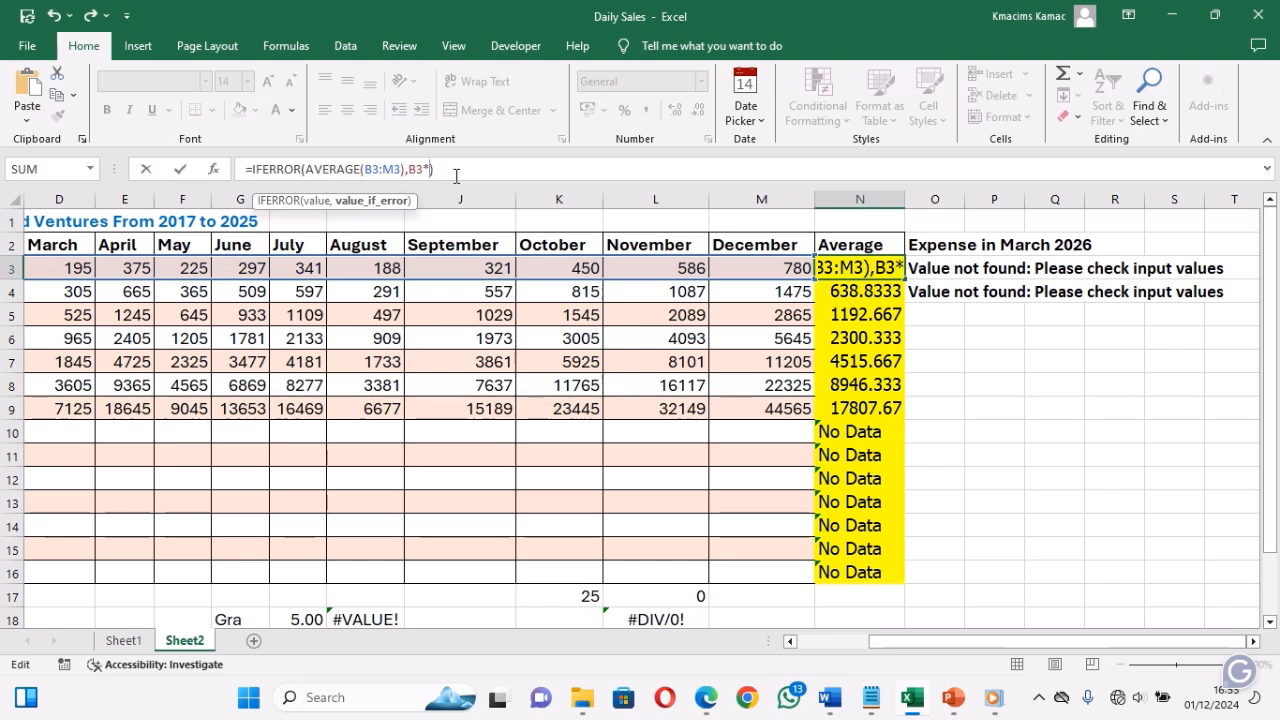
type("3")
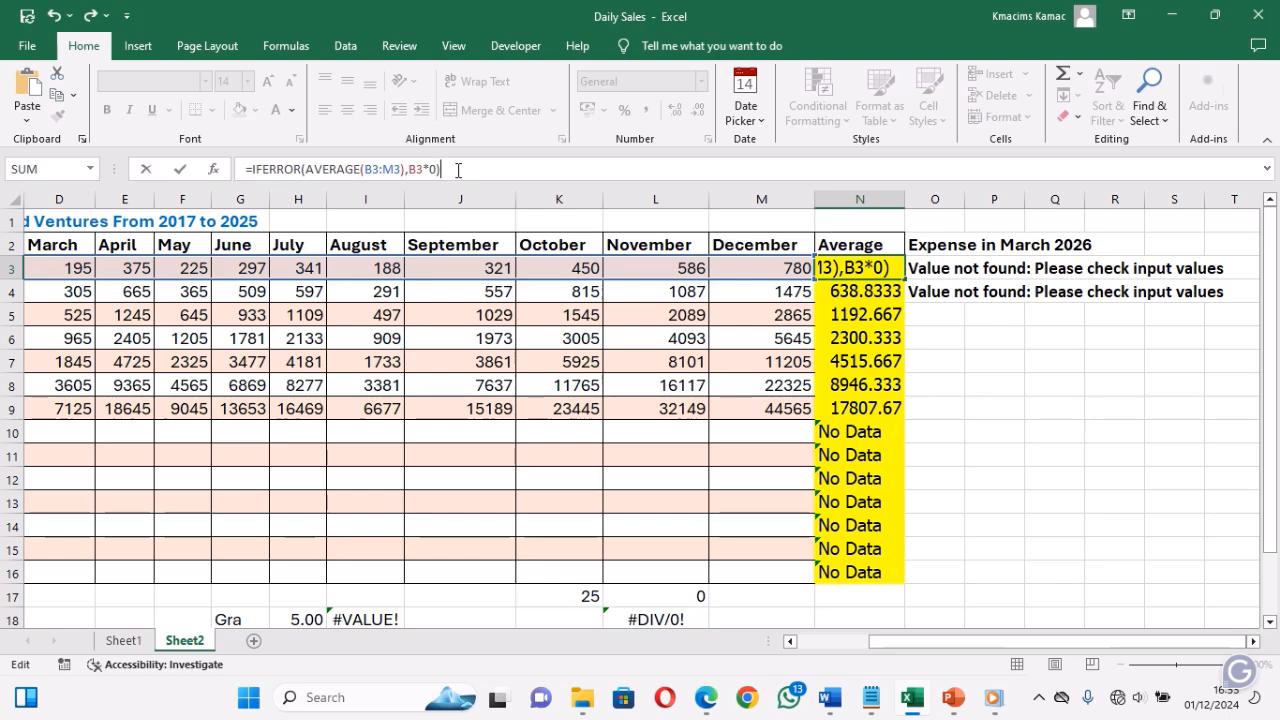
key("Return")
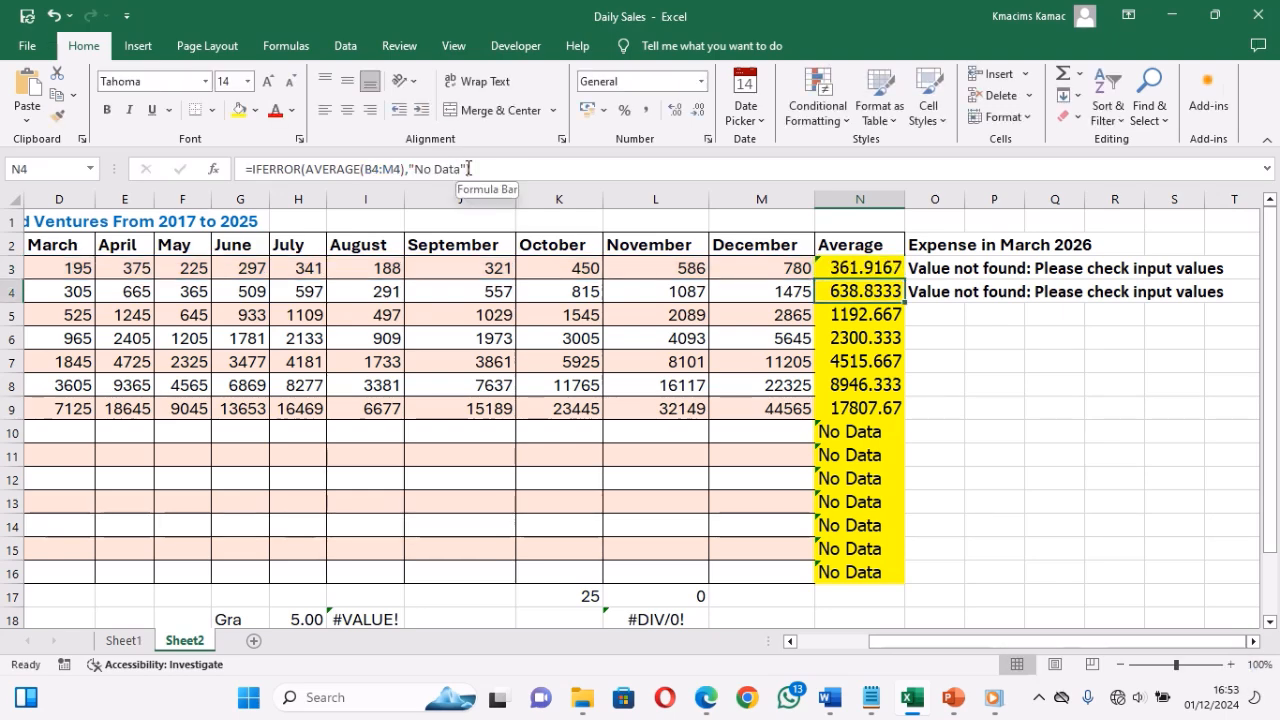
Step: Fill the IFERROR formula from N3 down the Average column to N16
left_click(462, 169)
left_click(505, 171)
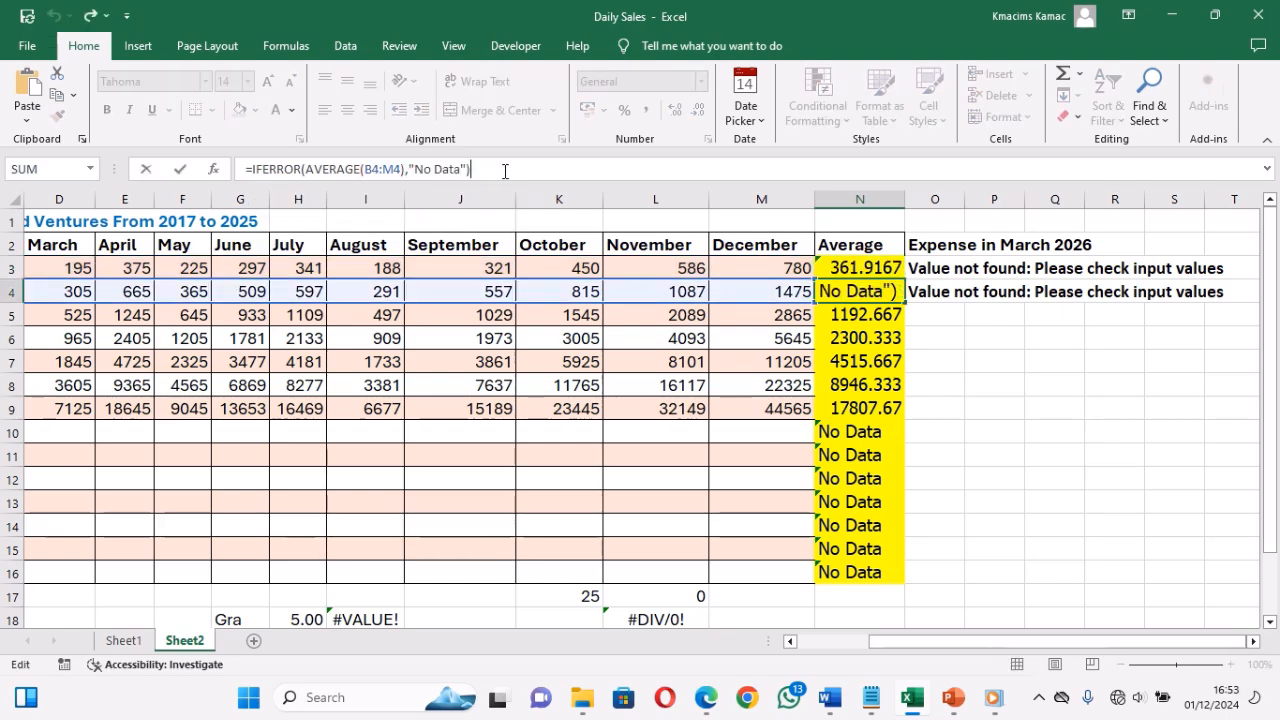
key("Return")
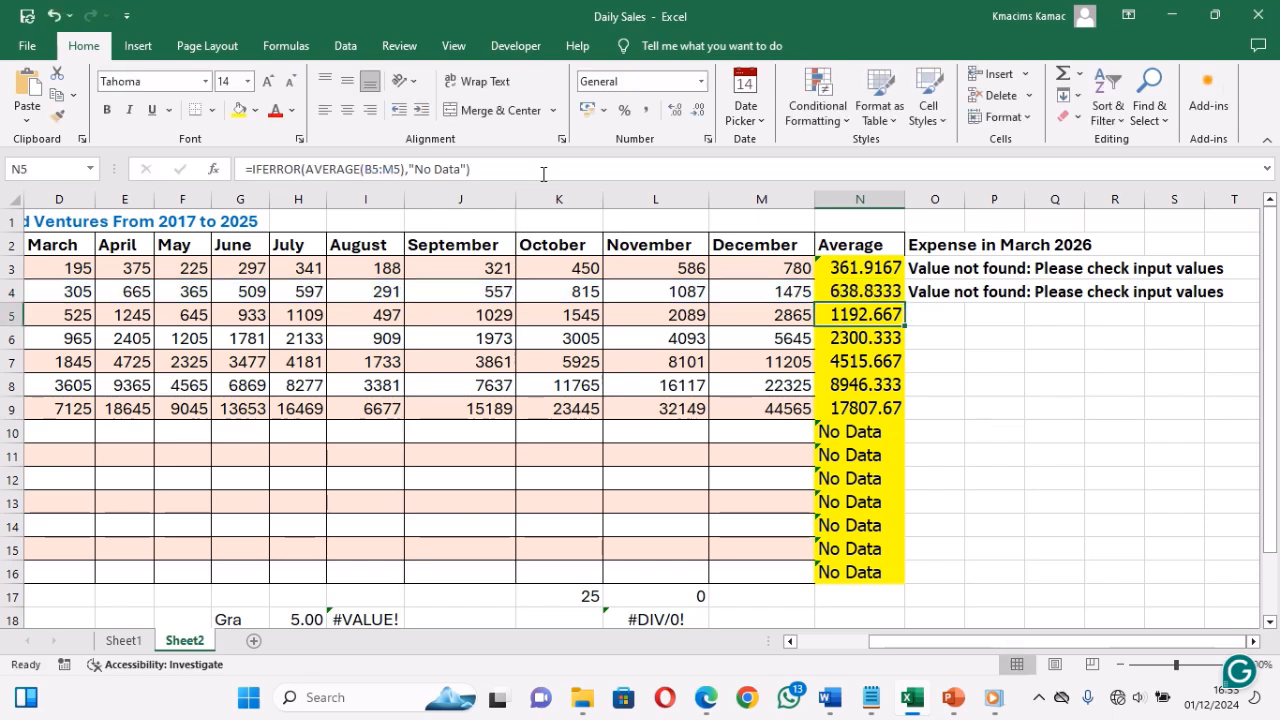
key("Up")
key("Up")
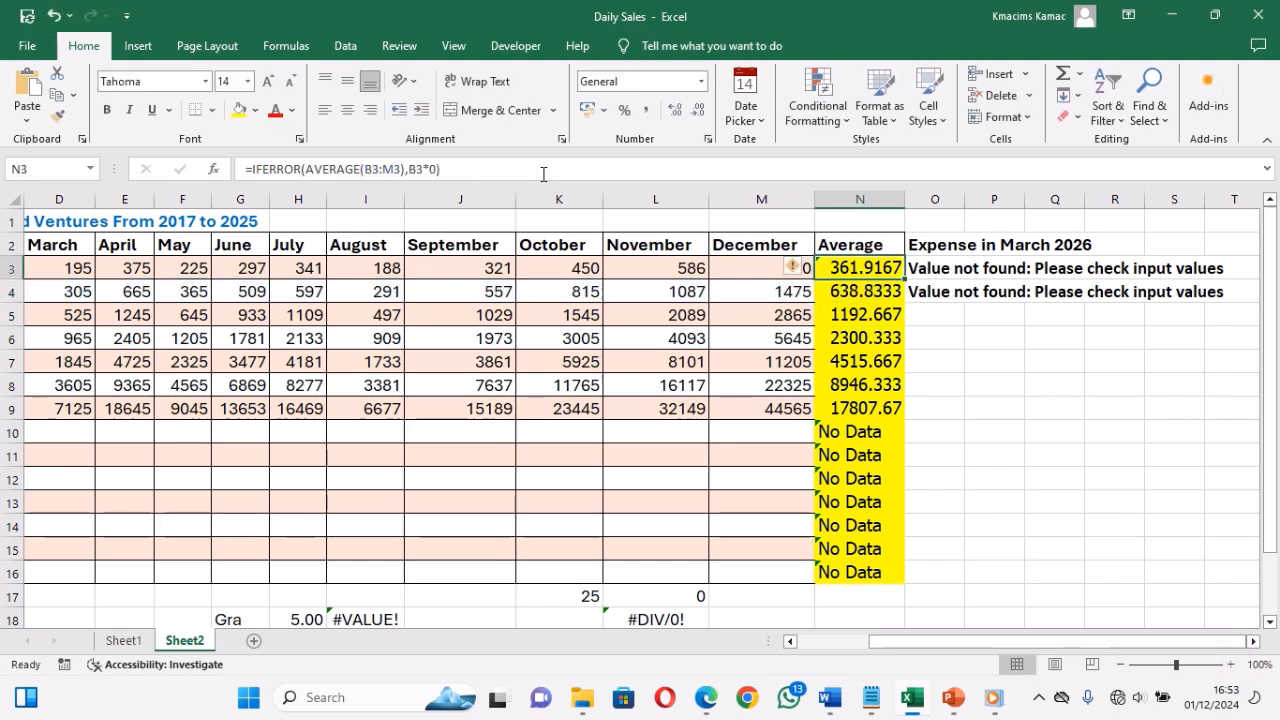
left_click(454, 168)
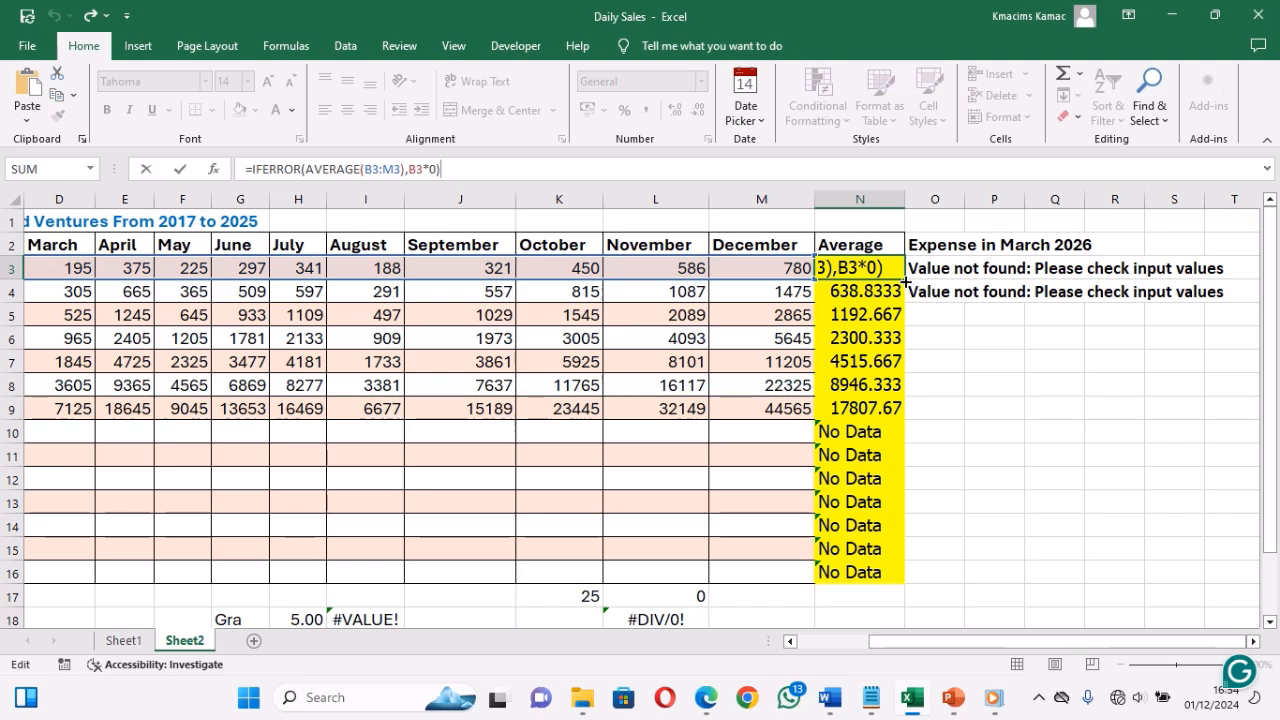
left_click_drag(906, 282, 920, 500)
left_click_drag(919, 531, 917, 582)
Step: Examine the filled IFERROR formulas in the Average column cell by cell from N10 to N16
left_click(875, 435)
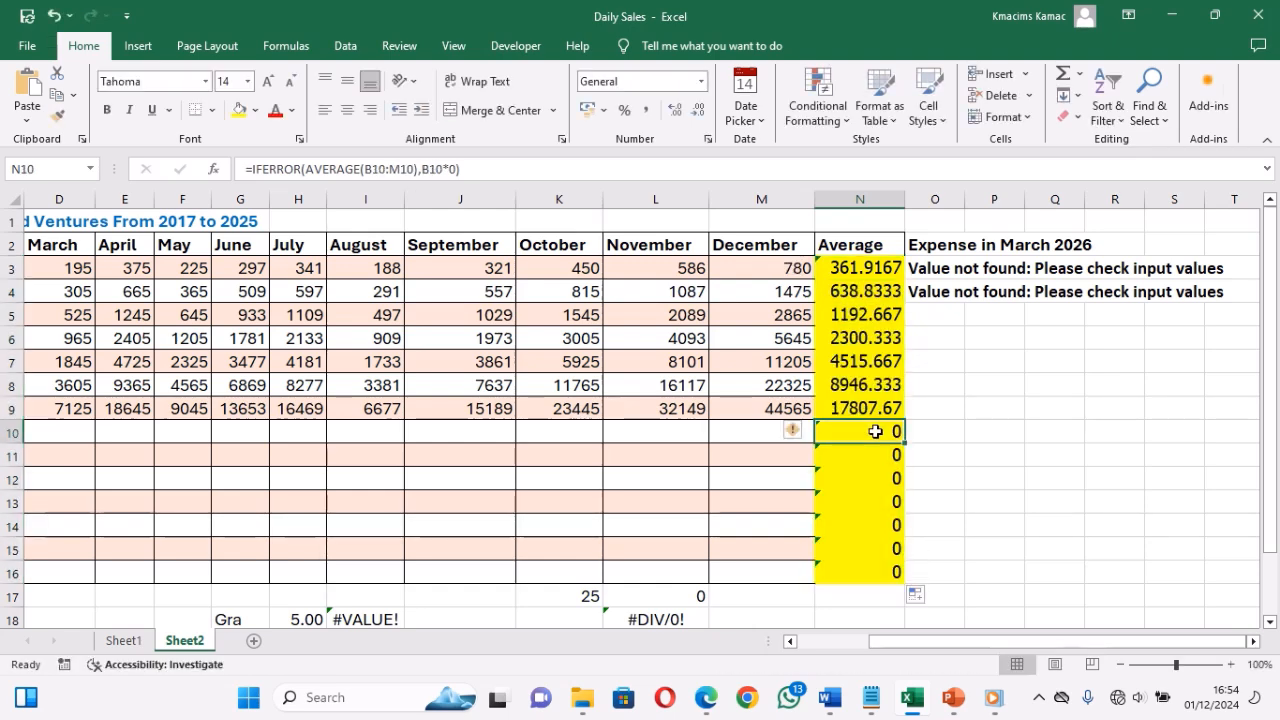
key("Down")
key("Down")
key("Down")
key("Down")
key("Down")
key("Down")
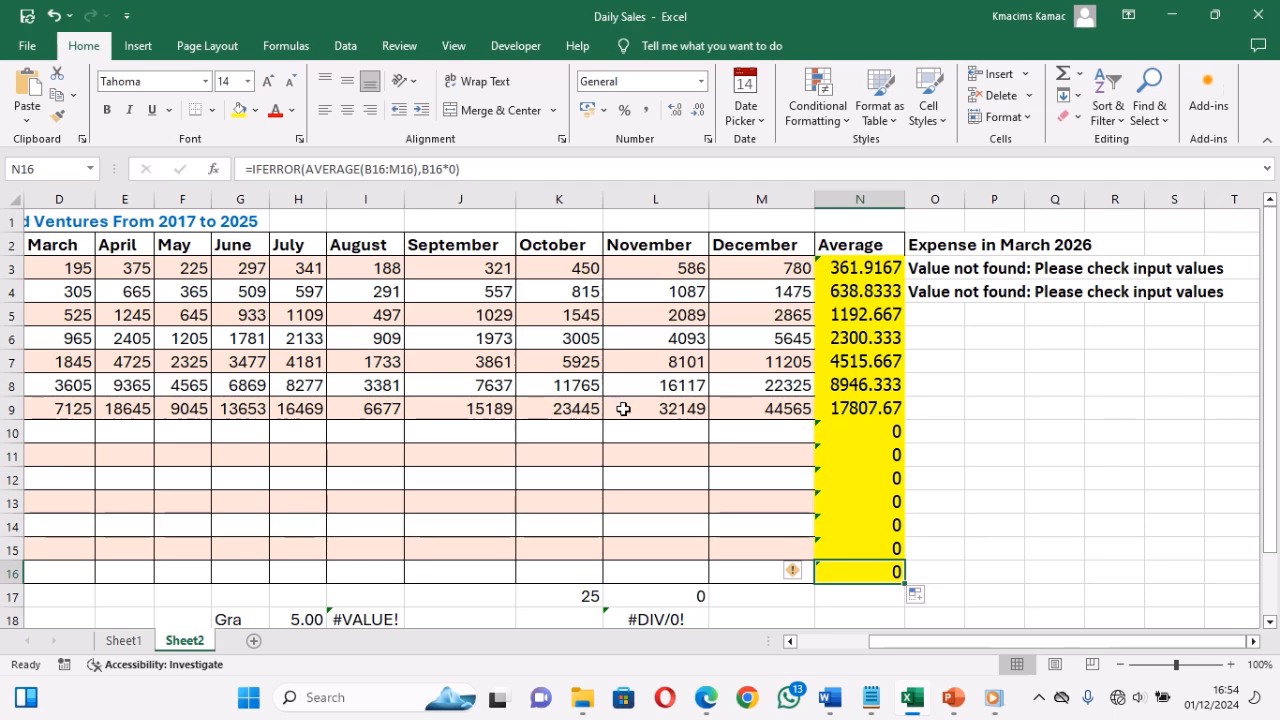
Step: Enter 876 for August in I10 and 352 for September in J10
left_click(355, 435)
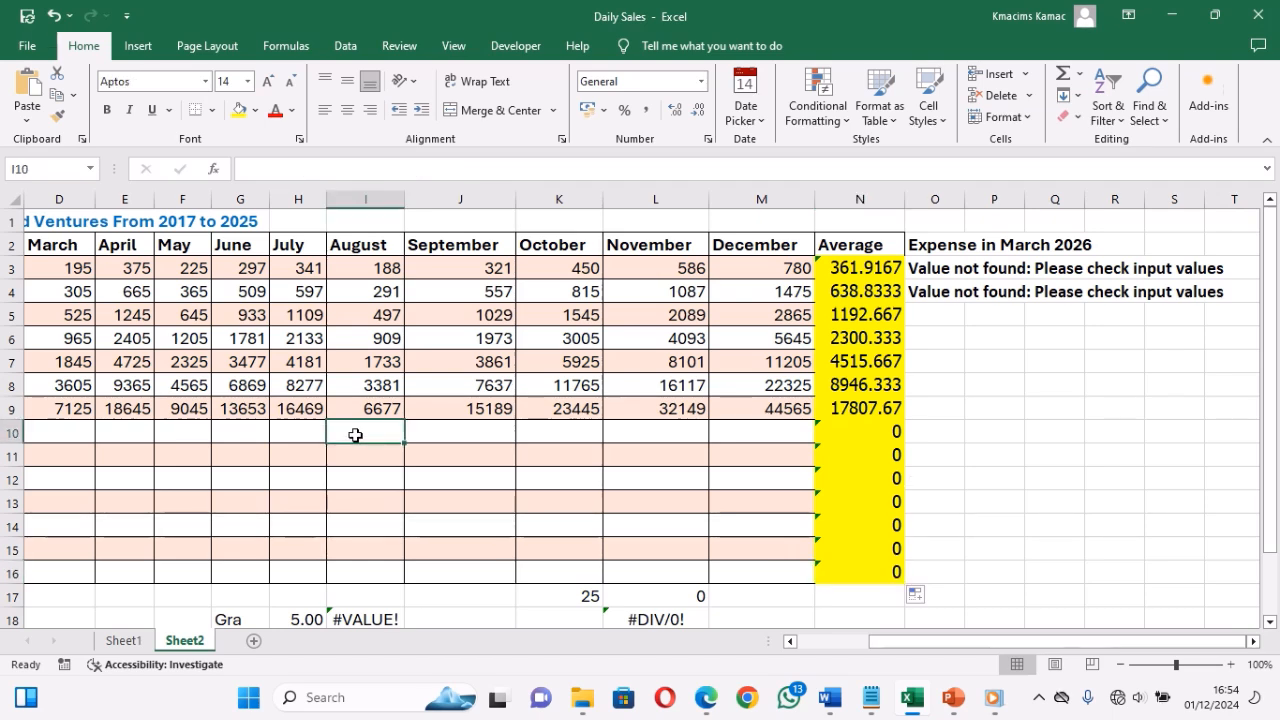
type("876")
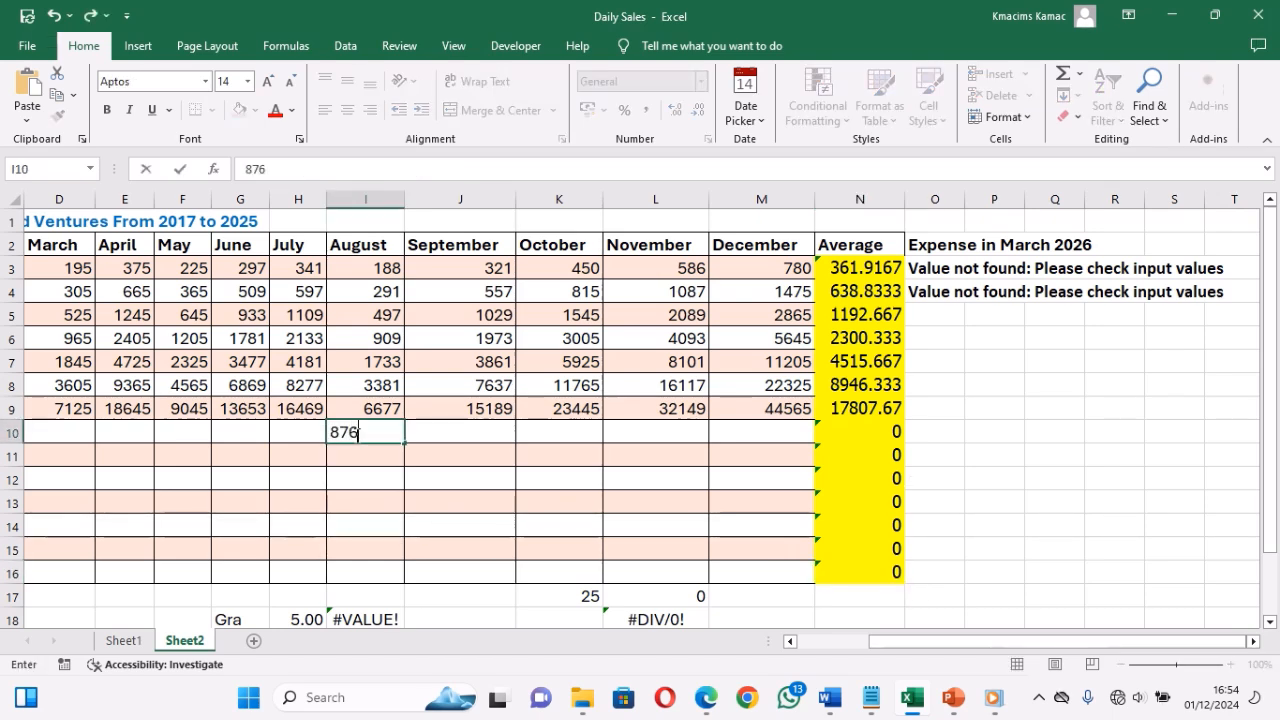
key("Return")
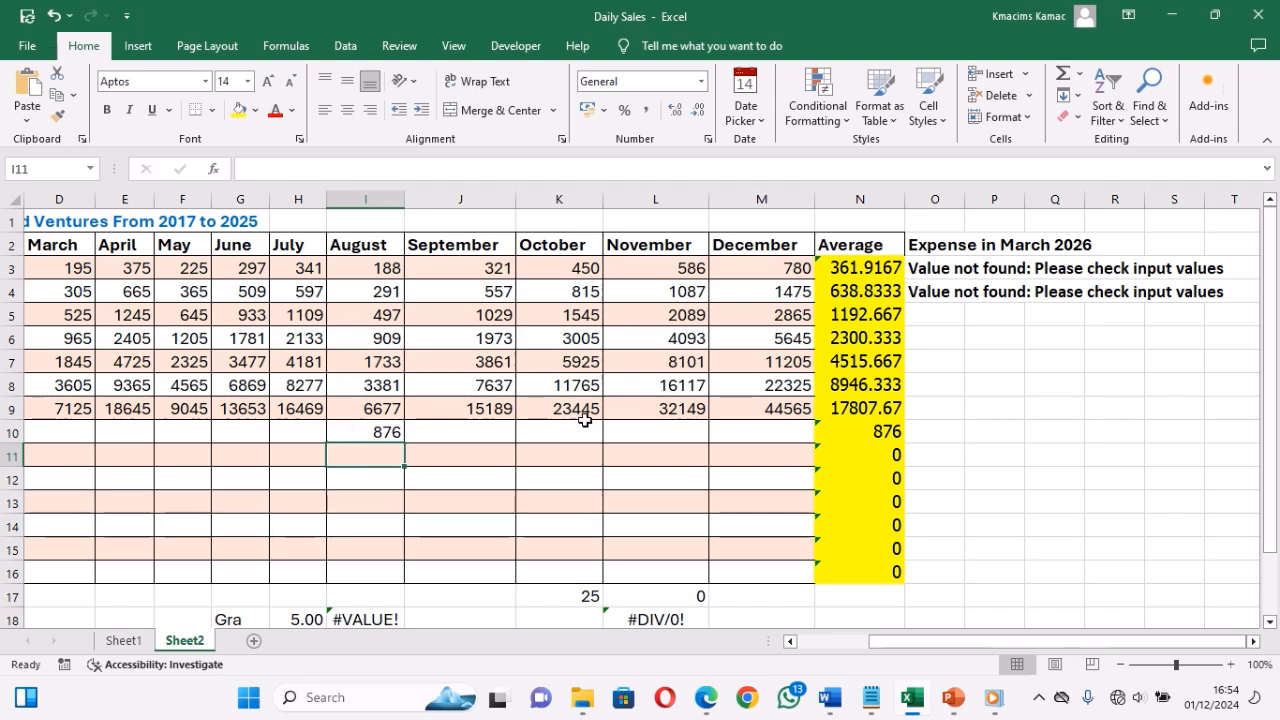
left_click(471, 433)
type("352")
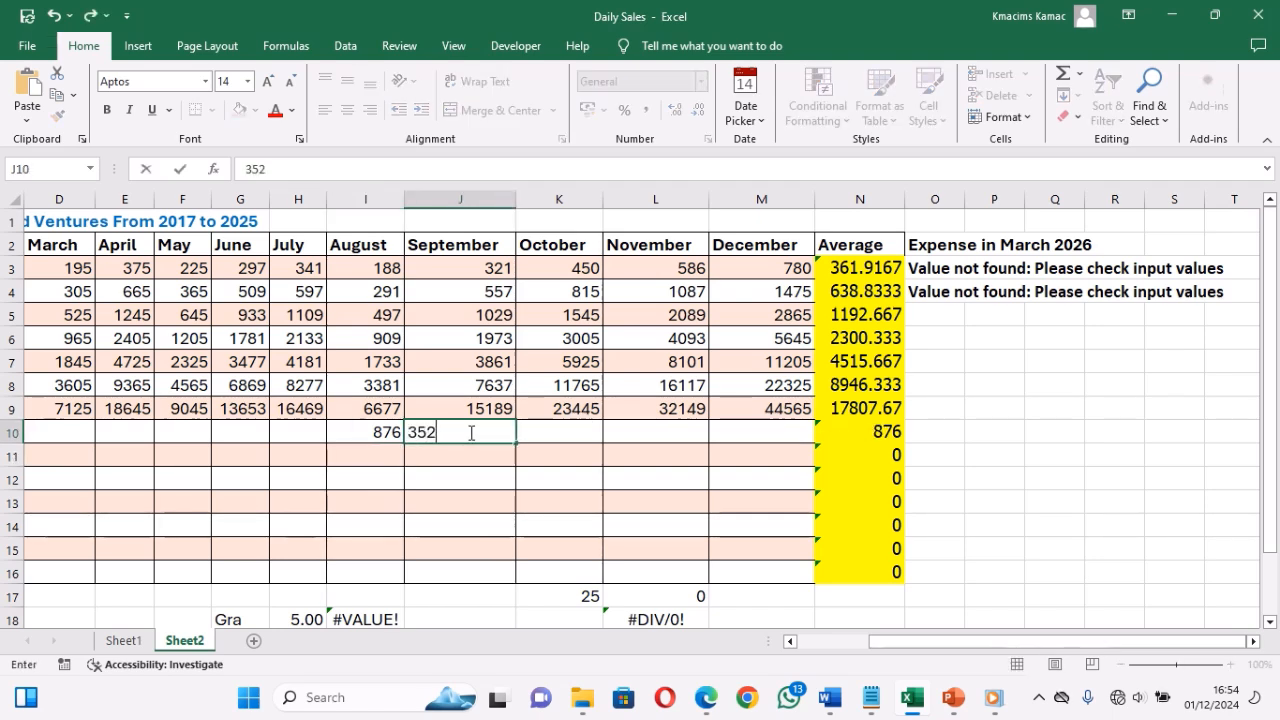